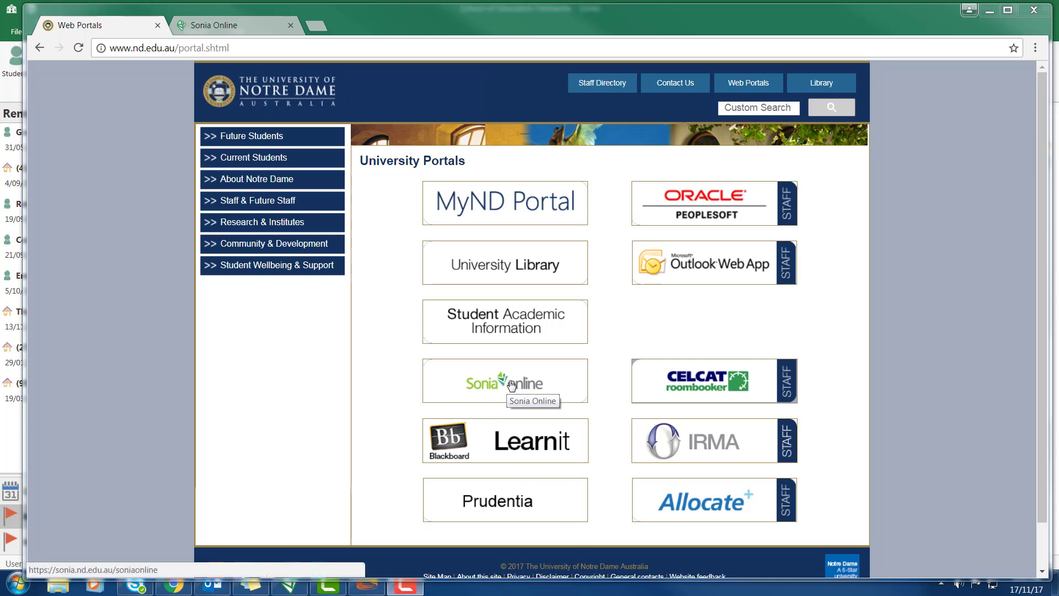
Sign in to Sonia Online's School of Education Fremantle site with the Supervisor role
{"action": "left_click", "coordinate": [528, 385]}
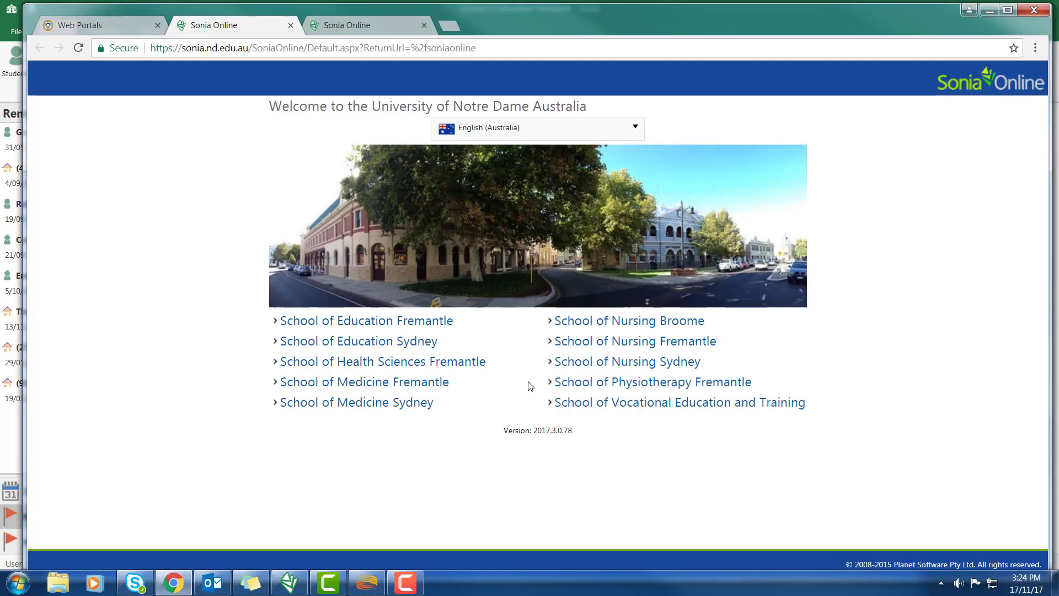
{"action": "left_click", "coordinate": [421, 326]}
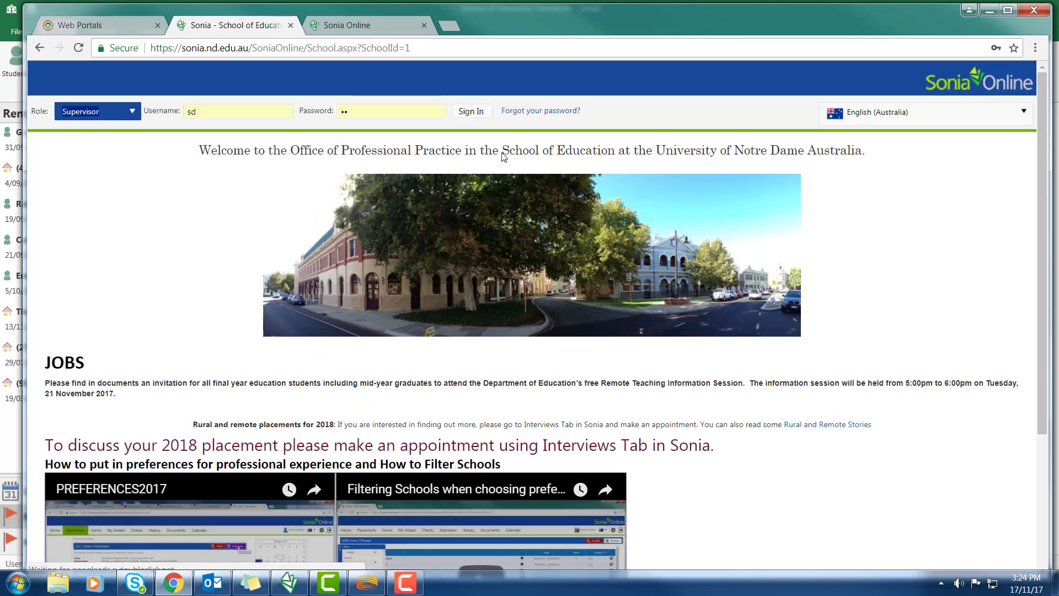
{"action": "left_click", "coordinate": [477, 114]}
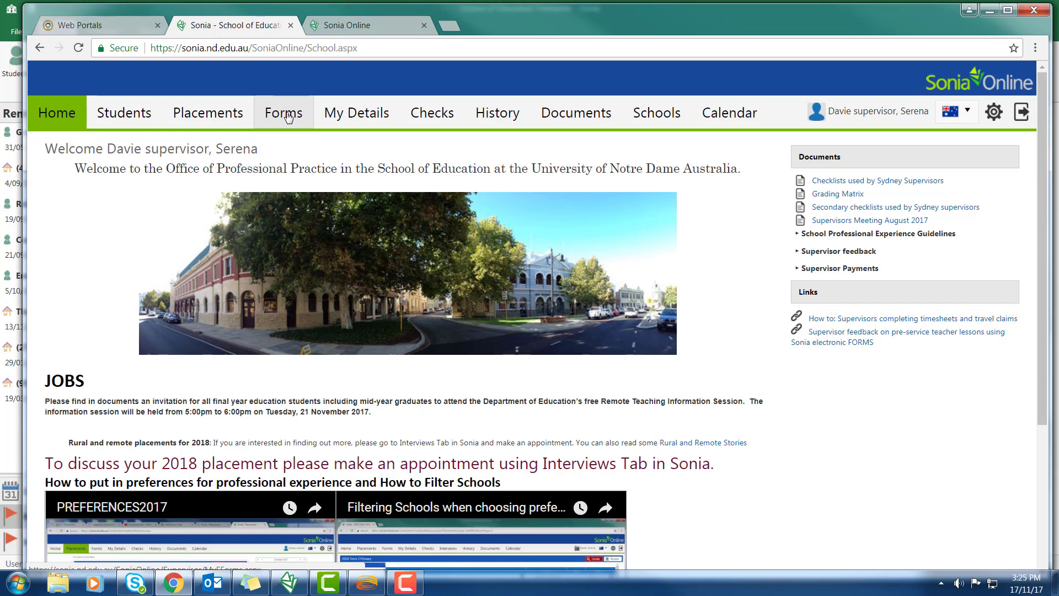
Add a new Supervisor Timesheet form from the Forms list and open it for editing
{"action": "left_click", "coordinate": [288, 117]}
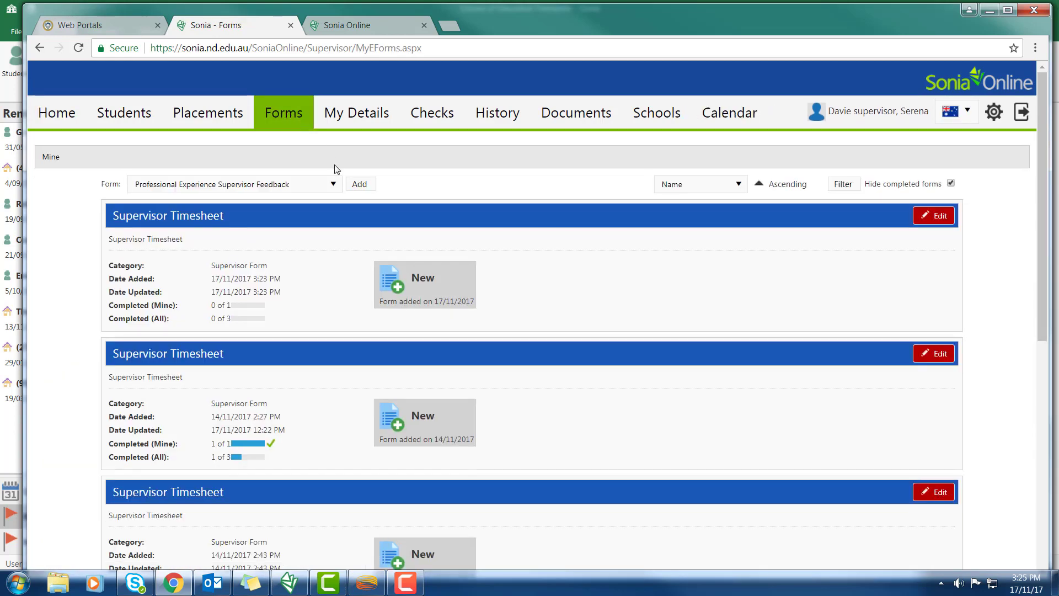
{"action": "left_click", "coordinate": [334, 184]}
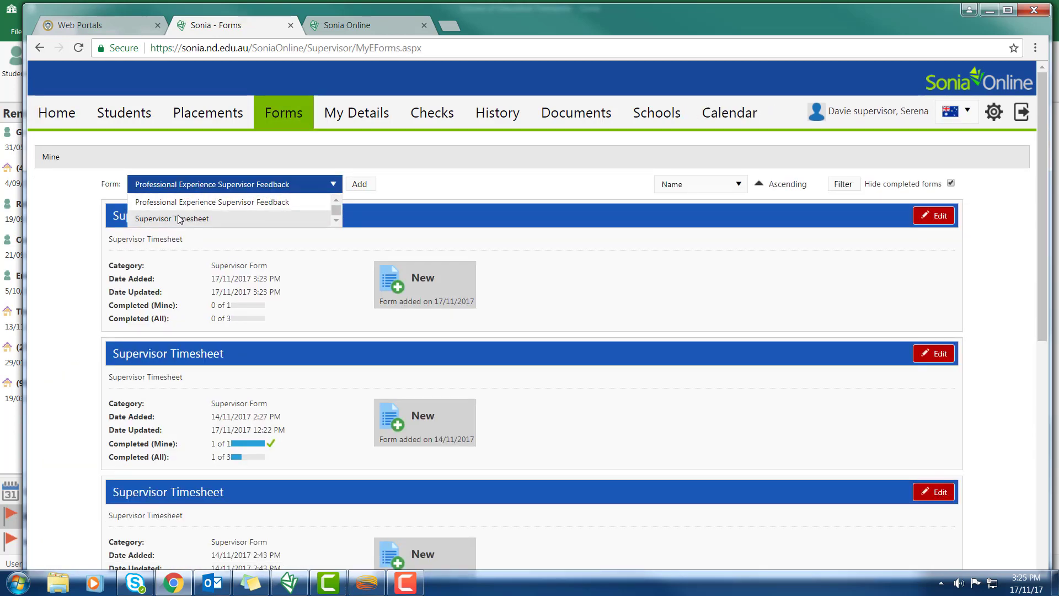
{"action": "left_click", "coordinate": [179, 219]}
{"action": "left_click", "coordinate": [363, 185]}
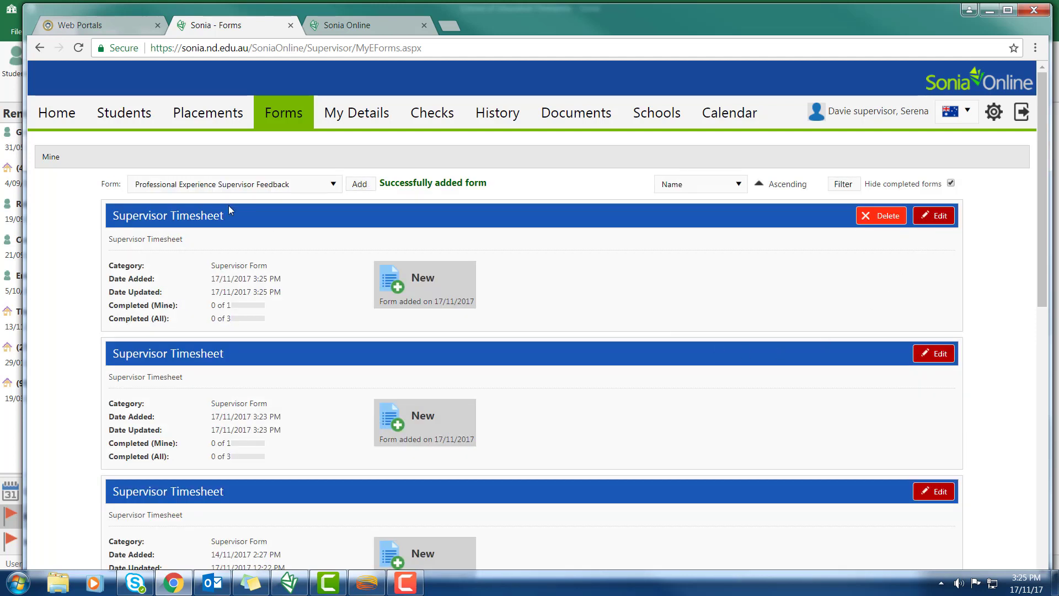
{"action": "left_click", "coordinate": [933, 219]}
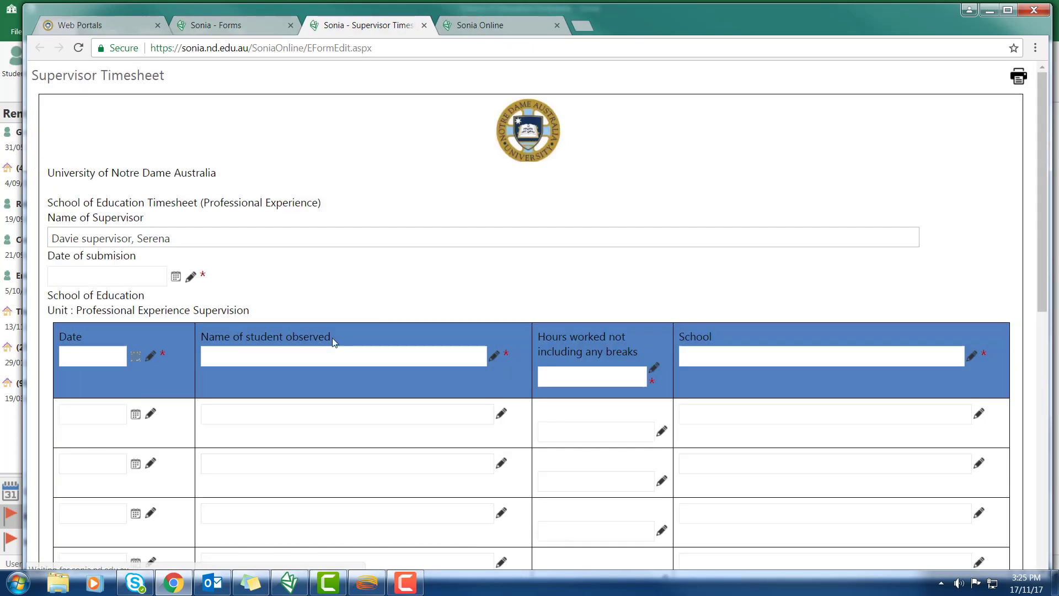
Date the submission 17/11/2017 and add entry 1/11/2017: the observed student, 3 hours at Fremantle PS
{"action": "left_click", "coordinate": [177, 277]}
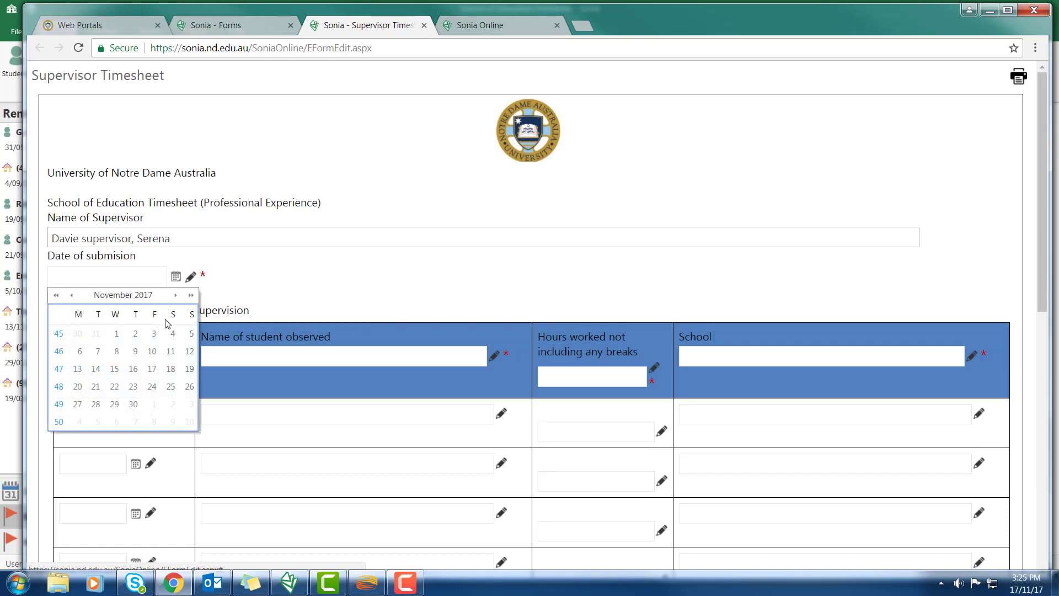
{"action": "left_click", "coordinate": [152, 369]}
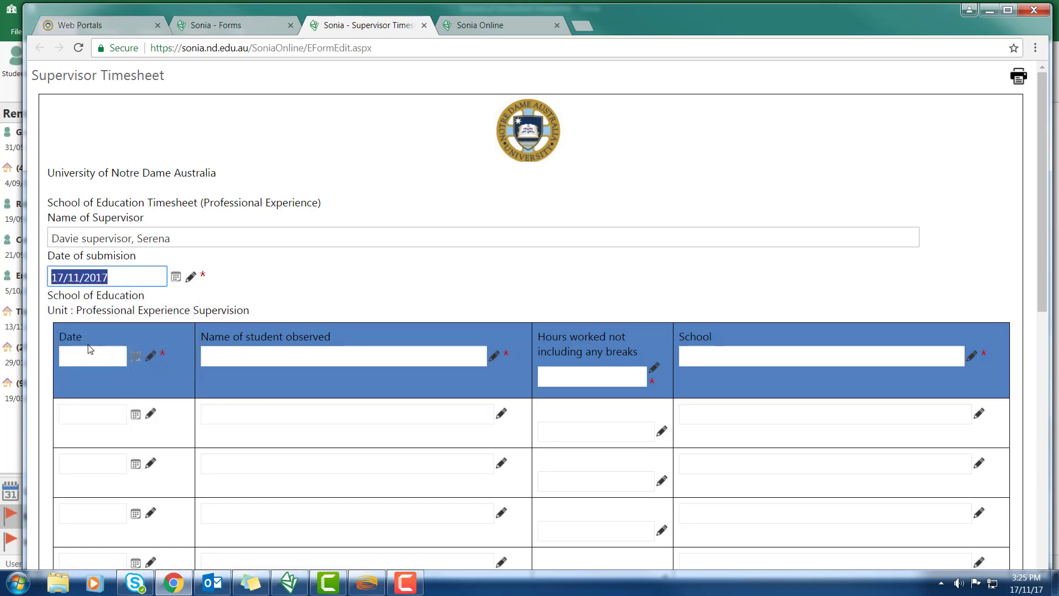
{"action": "left_click", "coordinate": [135, 356]}
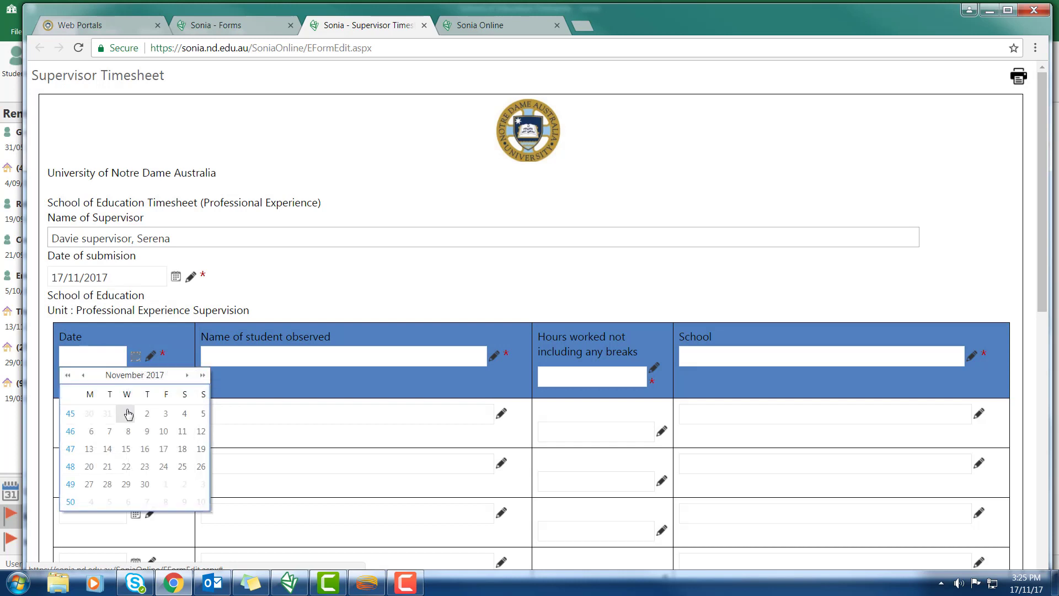
{"action": "left_click", "coordinate": [126, 414]}
{"action": "left_click", "coordinate": [215, 360]}
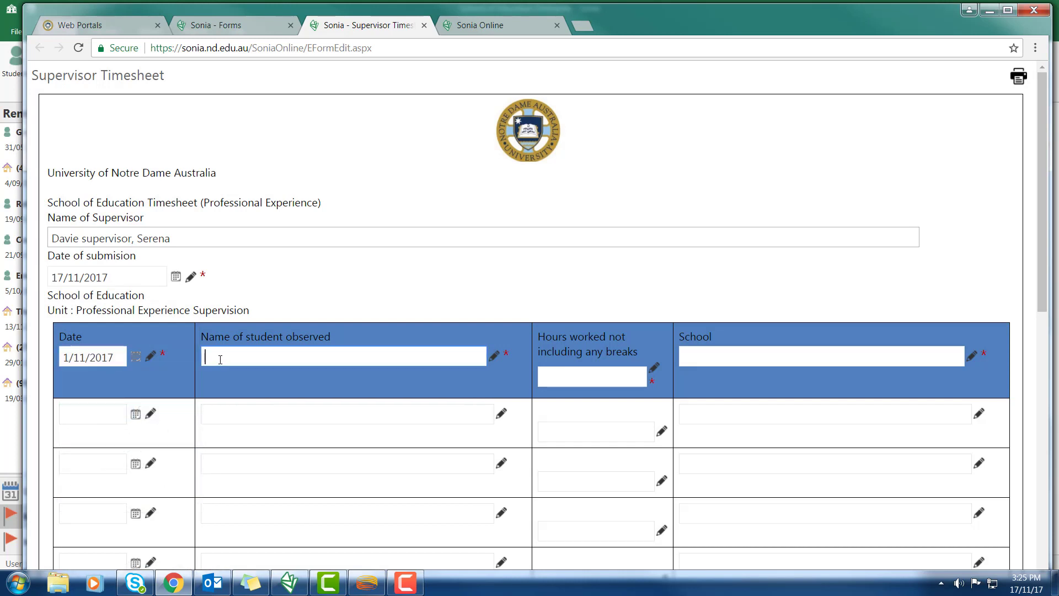
{"action": "type", "text": "s"}
{"action": "left_click", "coordinate": [229, 373]}
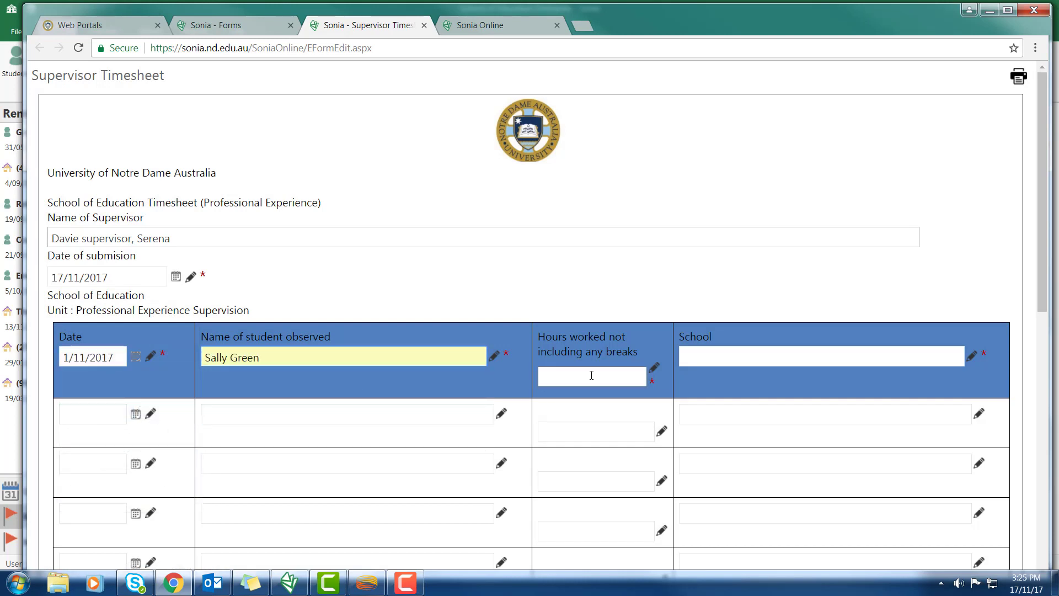
{"action": "left_click", "coordinate": [592, 375]}
{"action": "type", "text": "3"}
{"action": "left_click", "coordinate": [699, 356]}
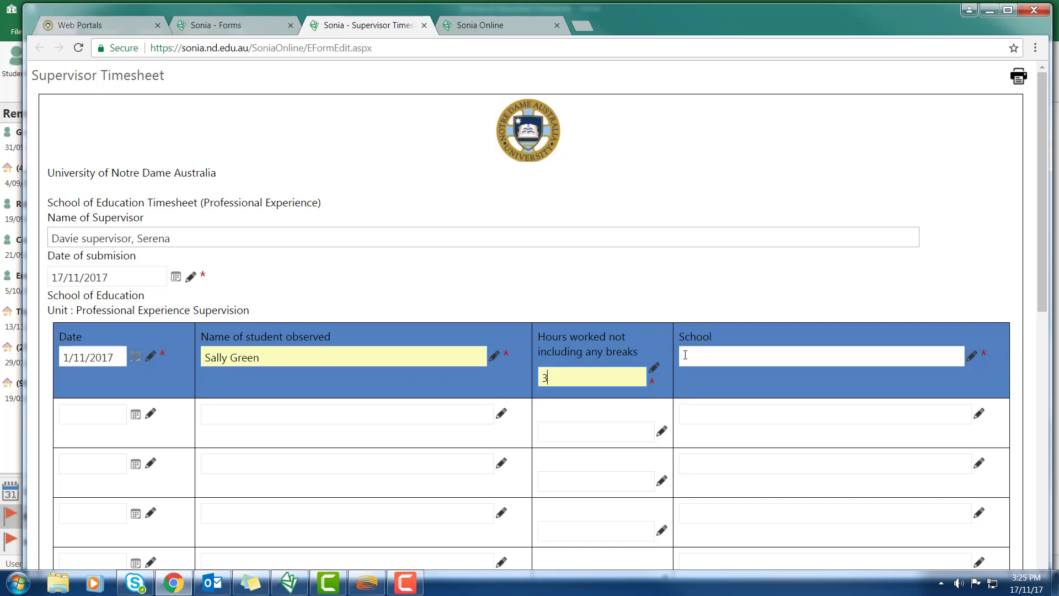
{"action": "type", "text": "f"}
{"action": "left_click", "coordinate": [705, 375]}
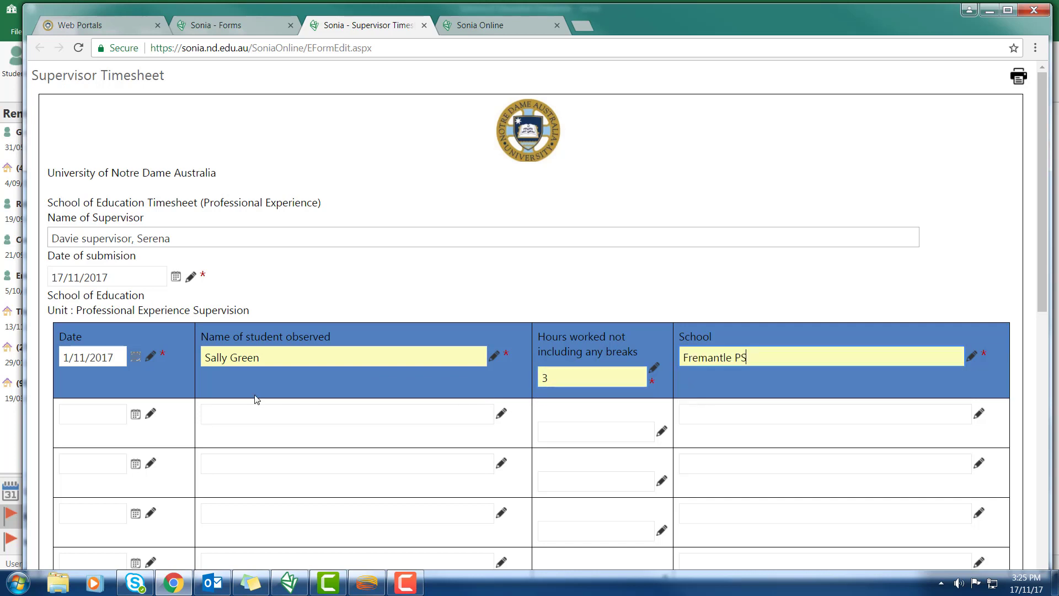
Add the second entry: 2/11/2017, the observed student, 3 hours at Clontarf
{"action": "left_click", "coordinate": [135, 414]}
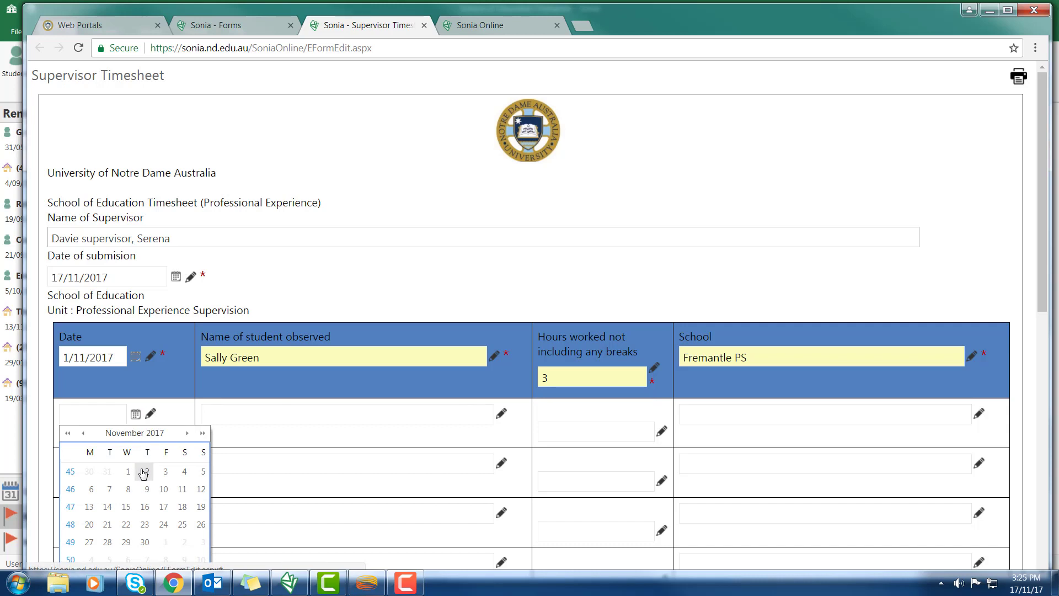
{"action": "left_click", "coordinate": [146, 471]}
{"action": "left_click", "coordinate": [239, 417]}
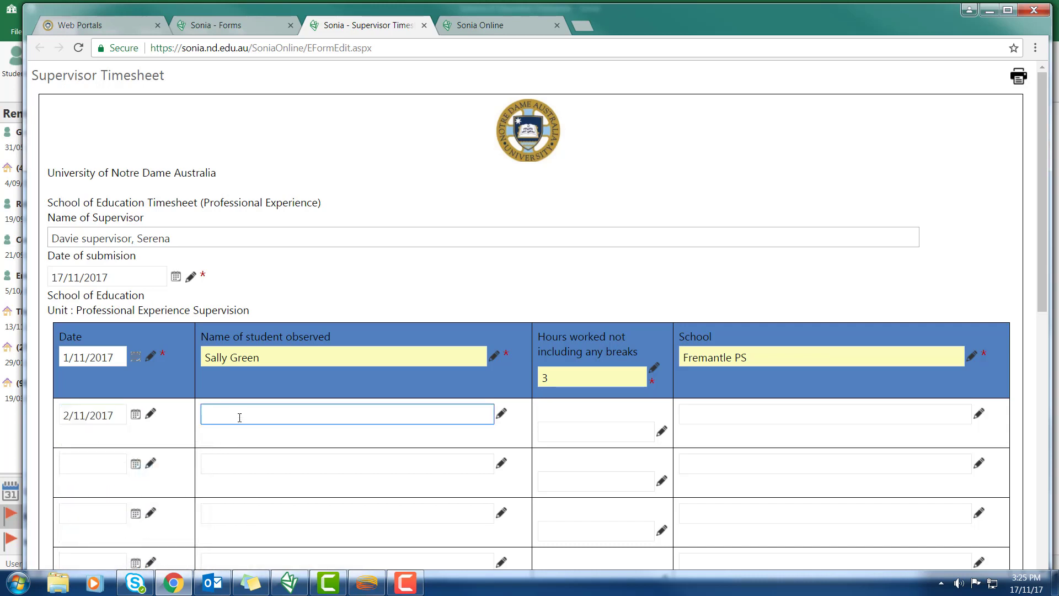
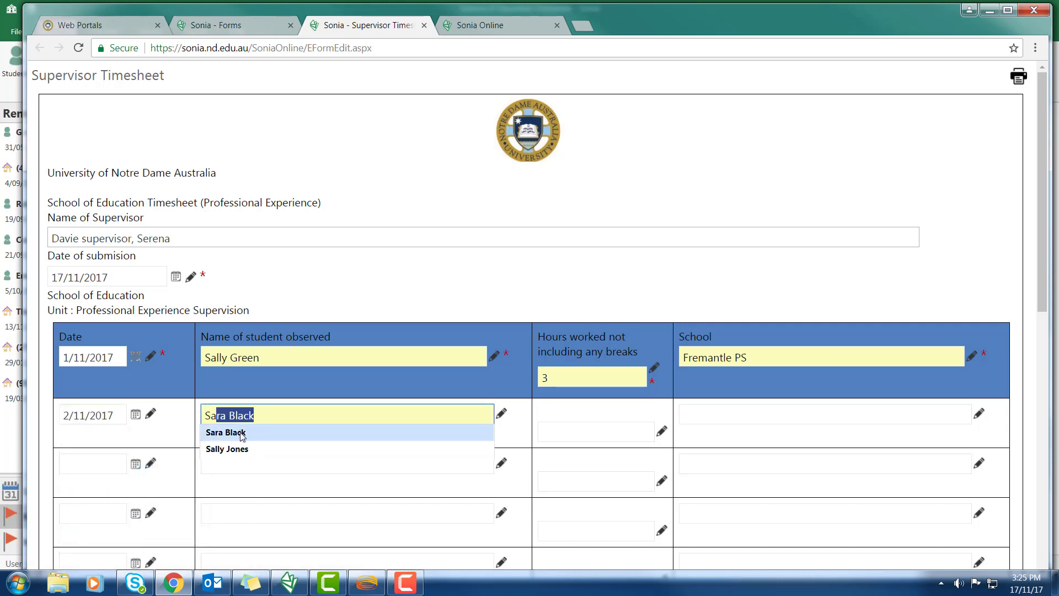
{"action": "left_click", "coordinate": [230, 433]}
{"action": "left_click", "coordinate": [583, 428]}
{"action": "type", "text": "3"}
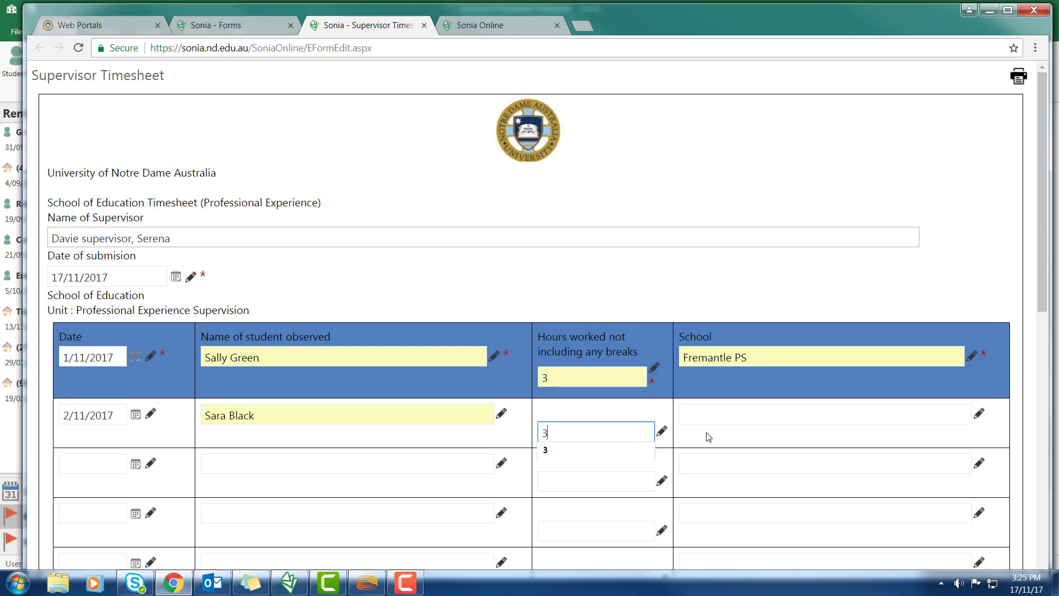
{"action": "left_click", "coordinate": [607, 457]}
{"action": "left_click", "coordinate": [696, 428]}
{"action": "type", "text": "Clontarf"}
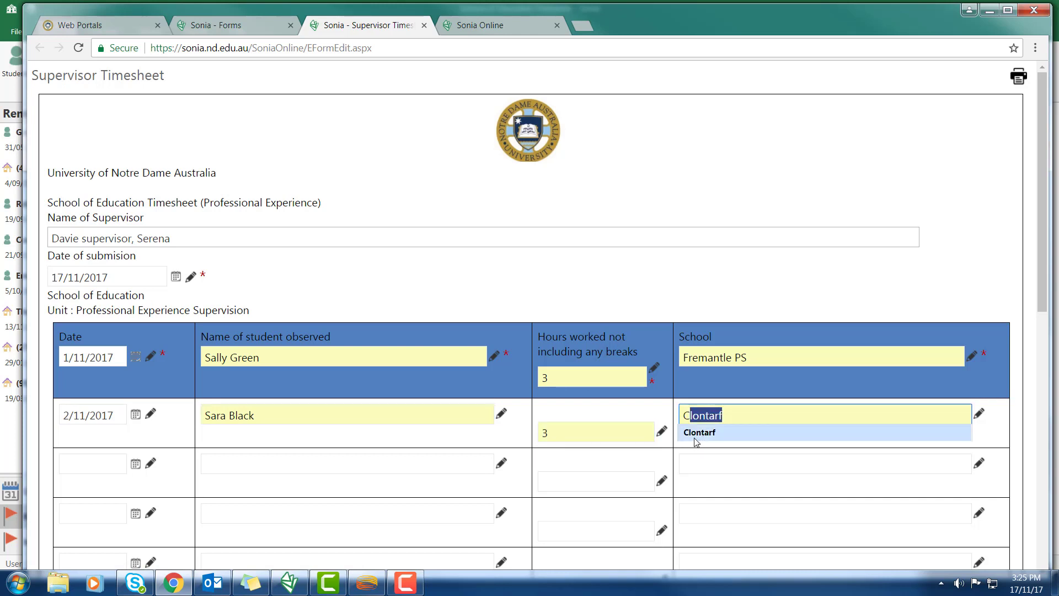
{"action": "left_click", "coordinate": [701, 449]}
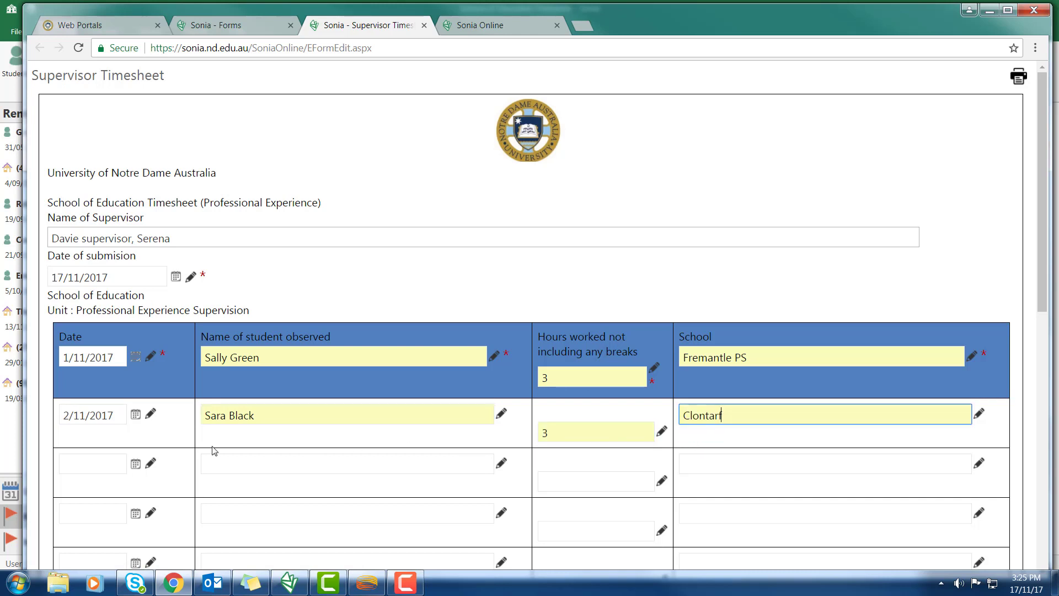
Add the third entry: 10/11/2017, the observed student, 2 hours at Coogee PS
{"action": "left_click", "coordinate": [136, 464]}
{"action": "left_click", "coordinate": [163, 371]}
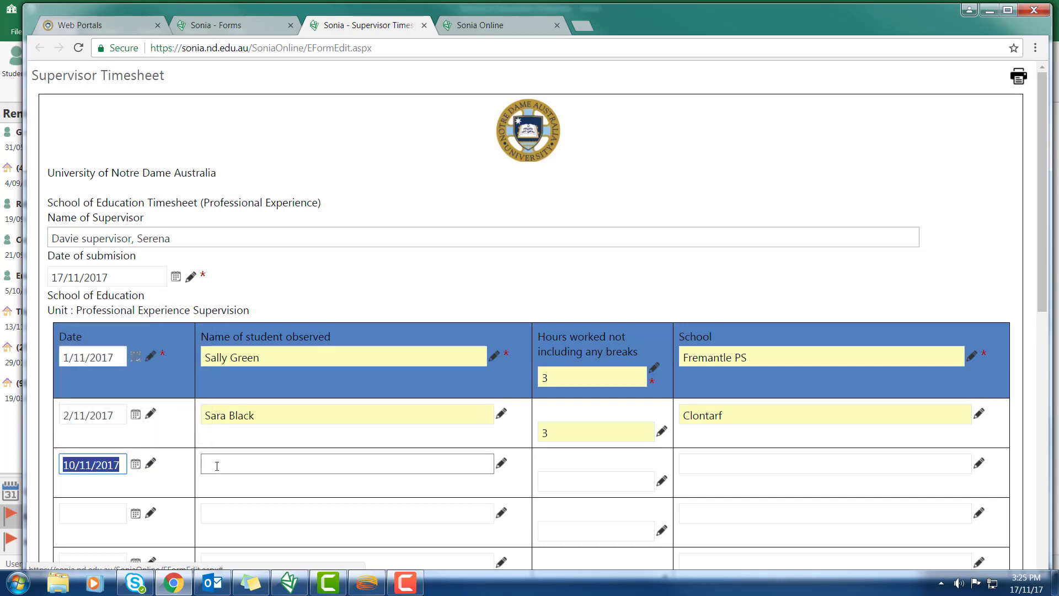
{"action": "left_click", "coordinate": [217, 467]}
{"action": "type", "text": "j"}
{"action": "key", "text": "Down"}
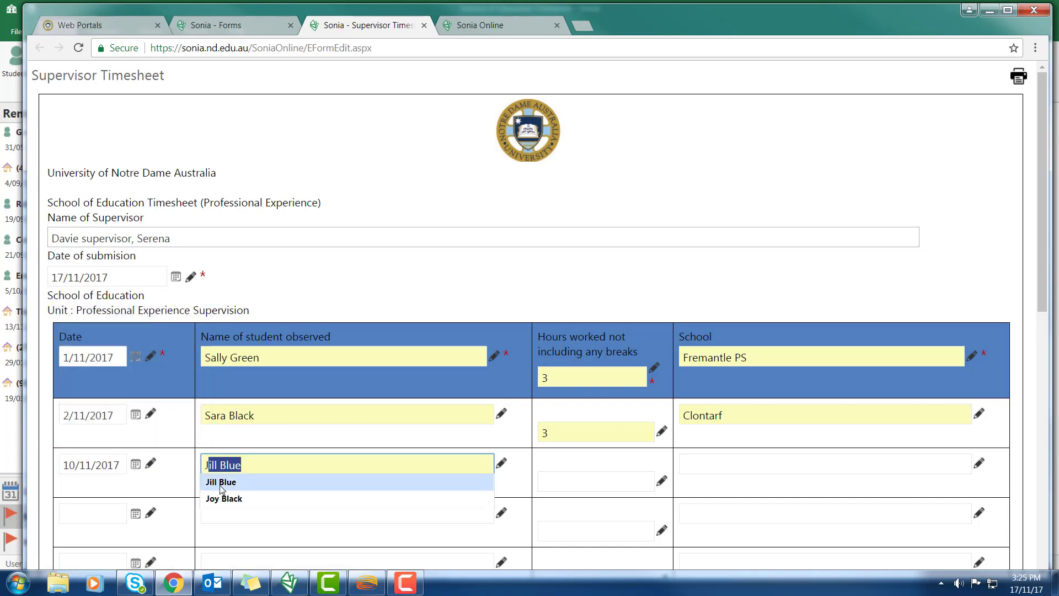
{"action": "key", "text": "Return"}
{"action": "left_click", "coordinate": [563, 480]}
{"action": "type", "text": "2"}
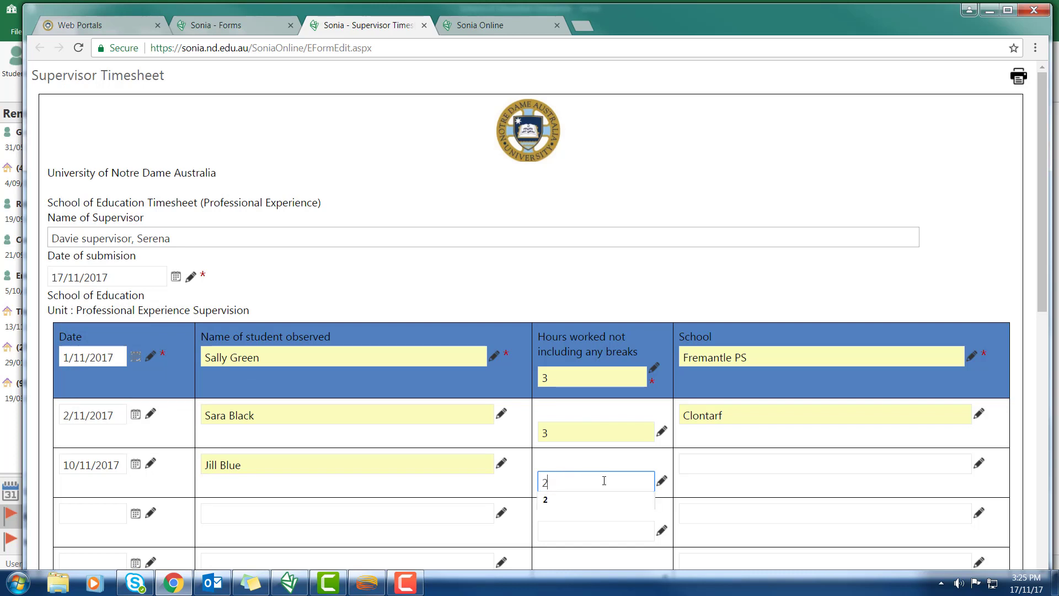
{"action": "left_click", "coordinate": [699, 464]}
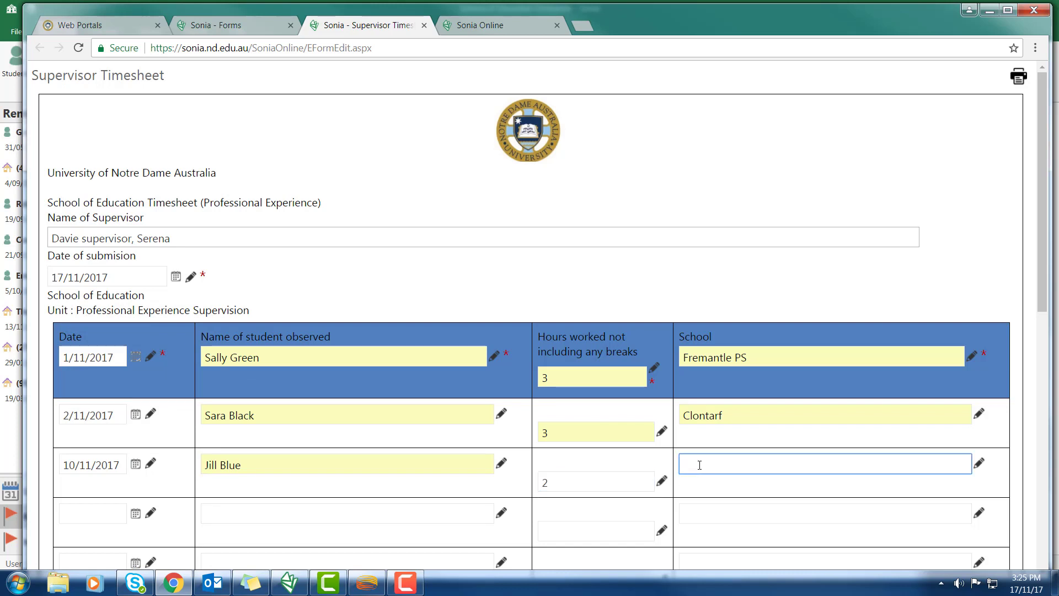
{"action": "type", "text": "co"}
{"action": "key", "text": "Down"}
{"action": "key", "text": "Return"}
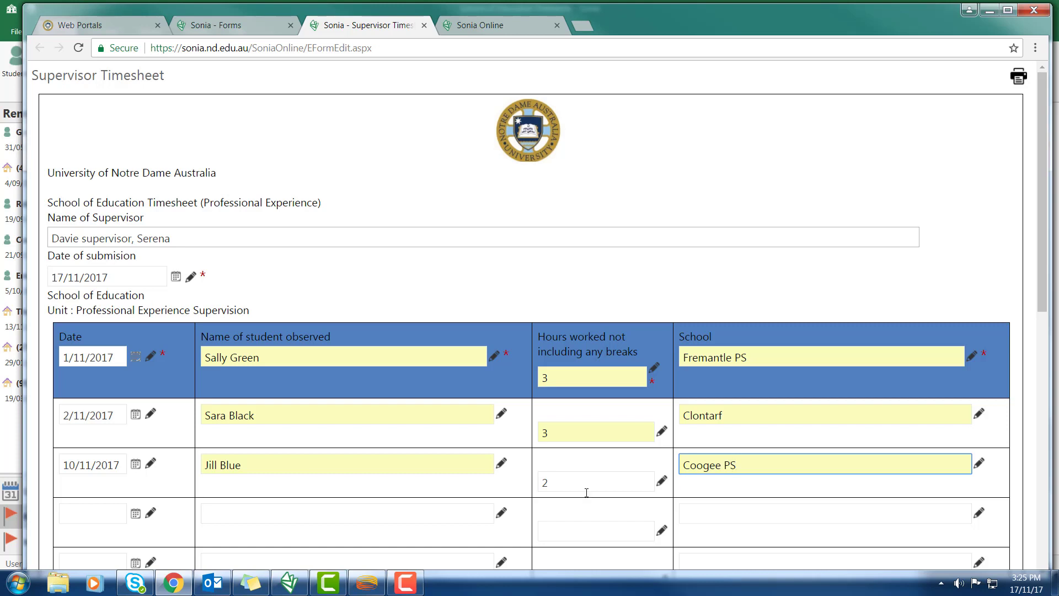
{"action": "scroll", "coordinate": [513, 522], "scroll_direction": "down", "scroll_amount": 10}
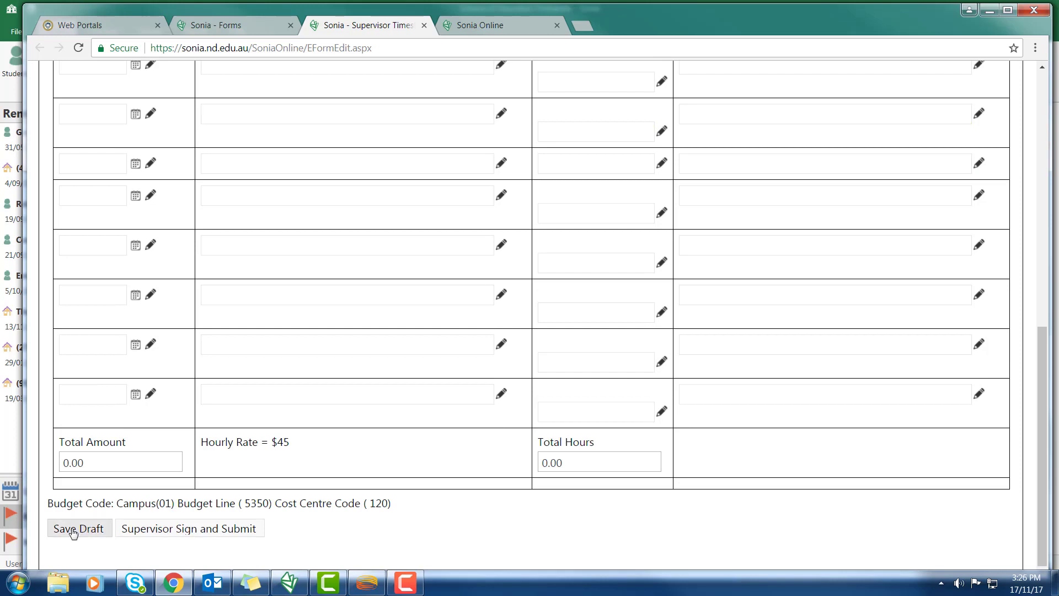
Save the timesheet draft totalling 8.00 hours and $360.00, and maximise the browser window
{"action": "left_click", "coordinate": [74, 530]}
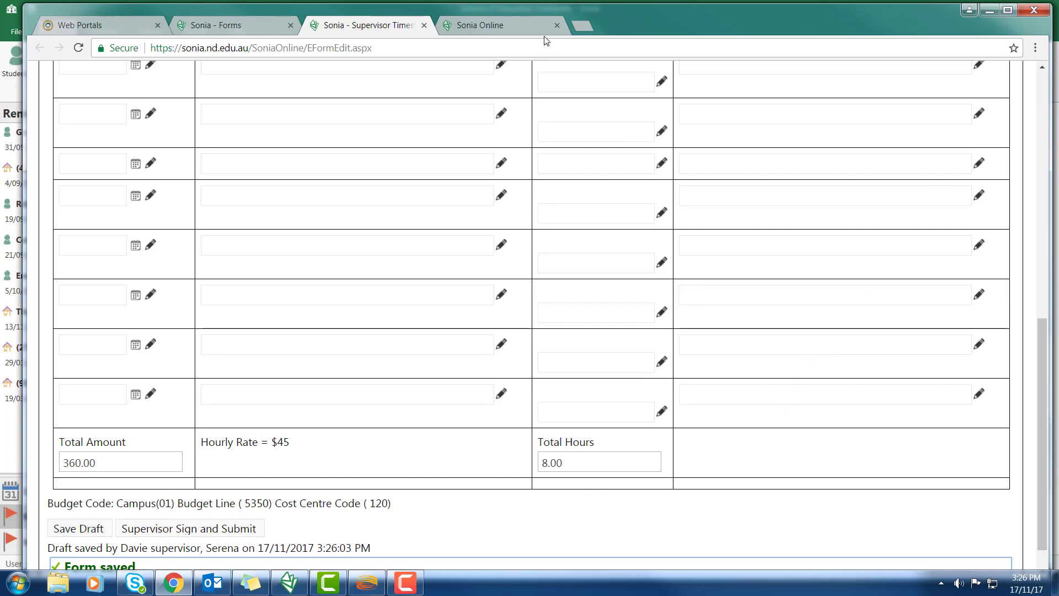
{"action": "double_click", "coordinate": [619, 22]}
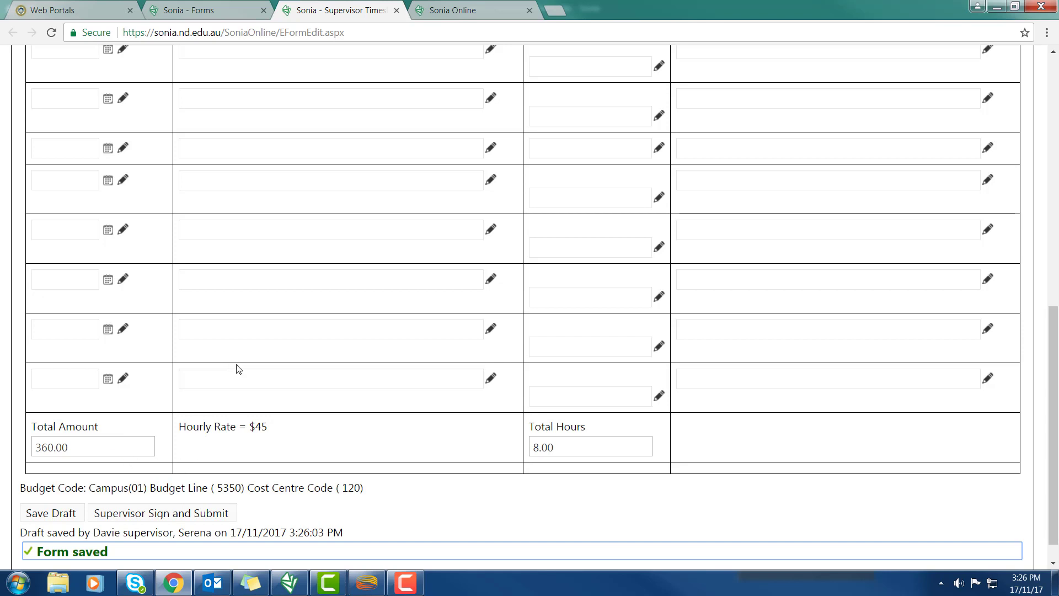
Fill row four with 13/11/2017, the observed student, 2 hours and school Preston Primary
{"action": "scroll", "coordinate": [247, 385], "scroll_direction": "up", "scroll_amount": 10}
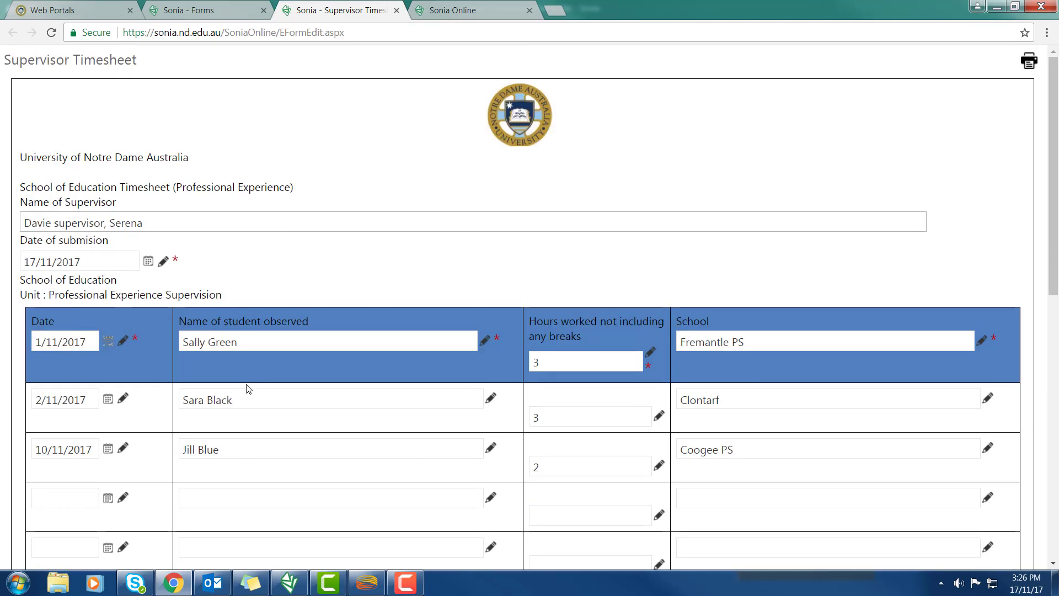
{"action": "left_click", "coordinate": [108, 498]}
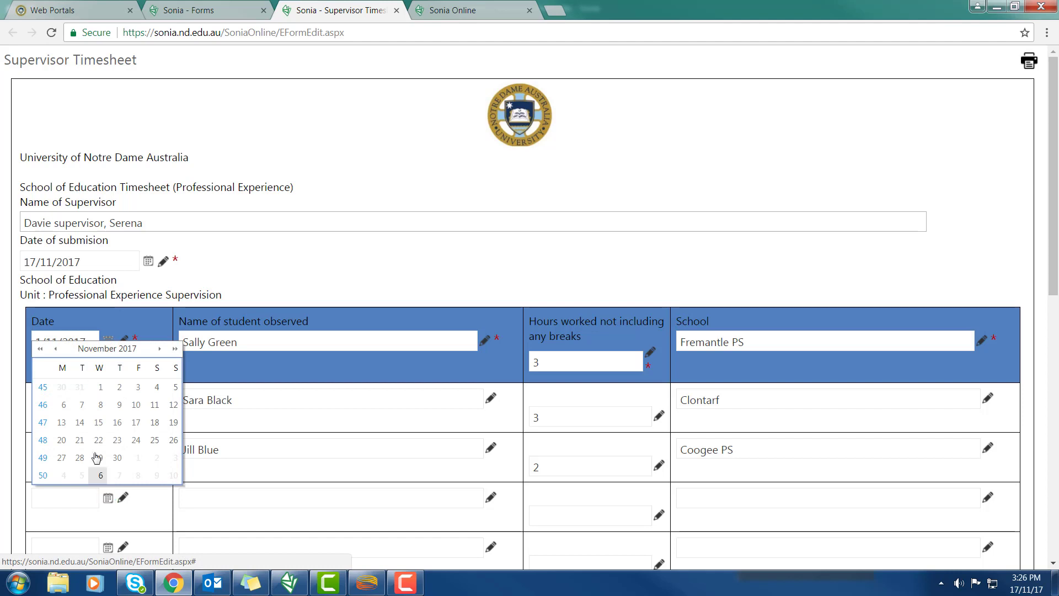
{"action": "left_click", "coordinate": [62, 423]}
{"action": "left_click", "coordinate": [212, 498]}
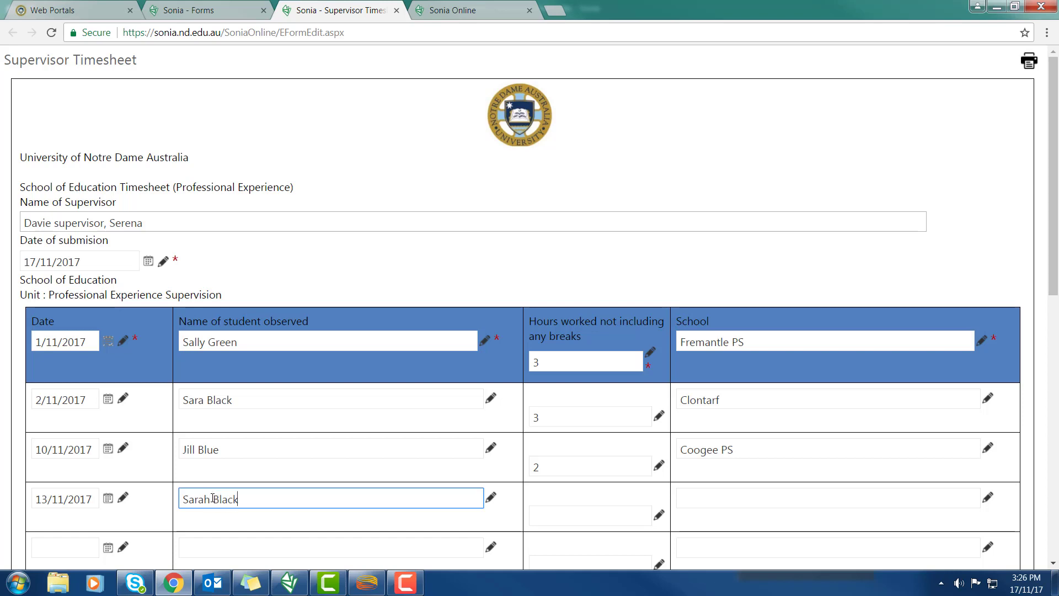
{"action": "left_click", "coordinate": [547, 516]}
{"action": "type", "text": "2"}
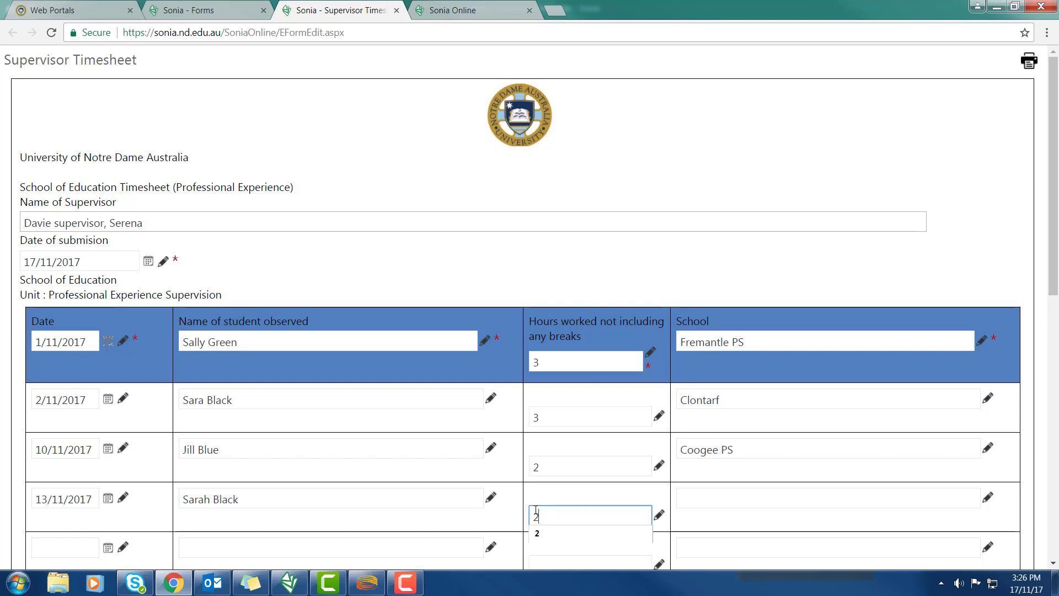
{"action": "left_click", "coordinate": [558, 534]}
{"action": "left_click", "coordinate": [702, 496]}
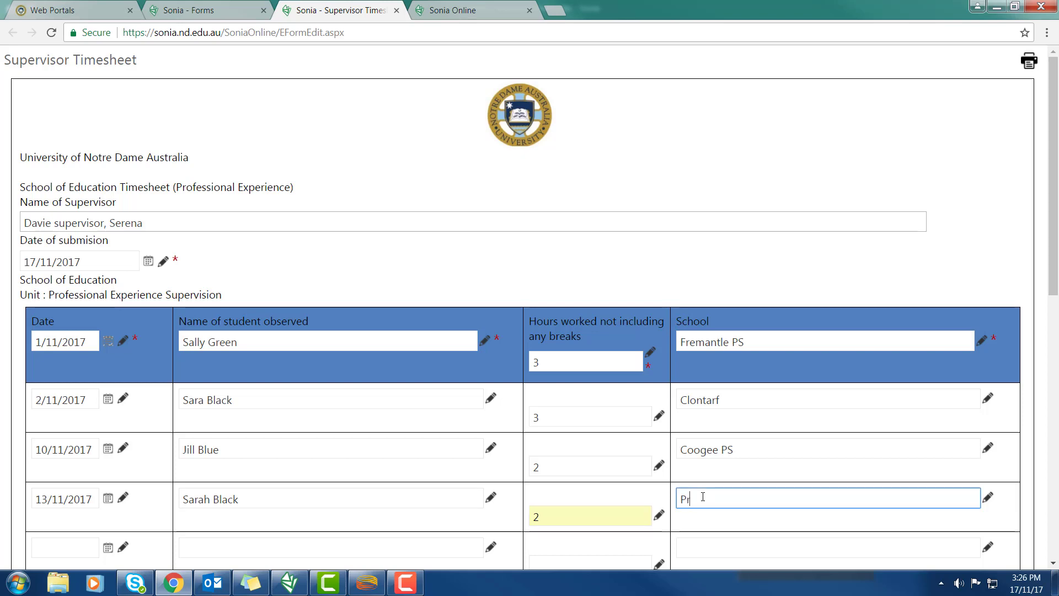
{"action": "type", "text": "Preston Primary"}
{"action": "left_click", "coordinate": [806, 522]}
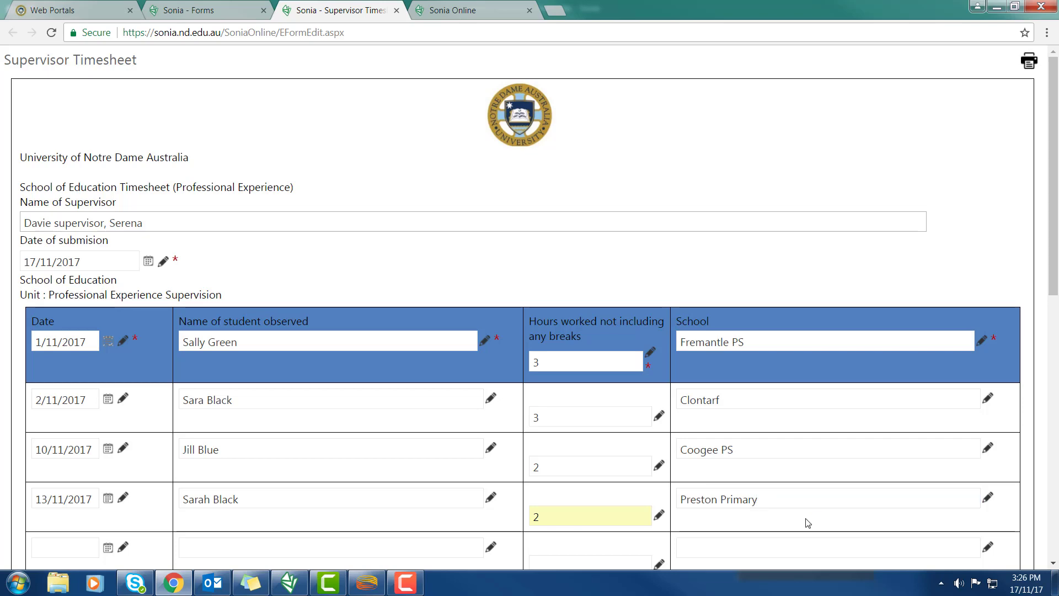
{"action": "scroll", "coordinate": [807, 523], "scroll_direction": "down", "scroll_amount": 10}
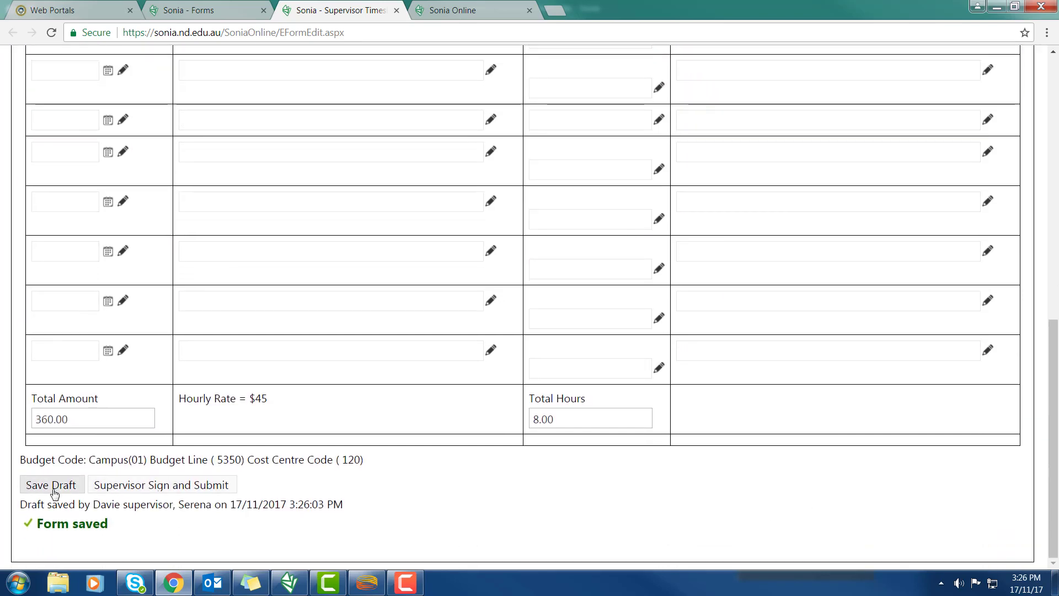
Save and supervisor-sign the timesheet (10.00 hours, $450.00), then switch to the Sonia desktop app
{"action": "left_click", "coordinate": [55, 486]}
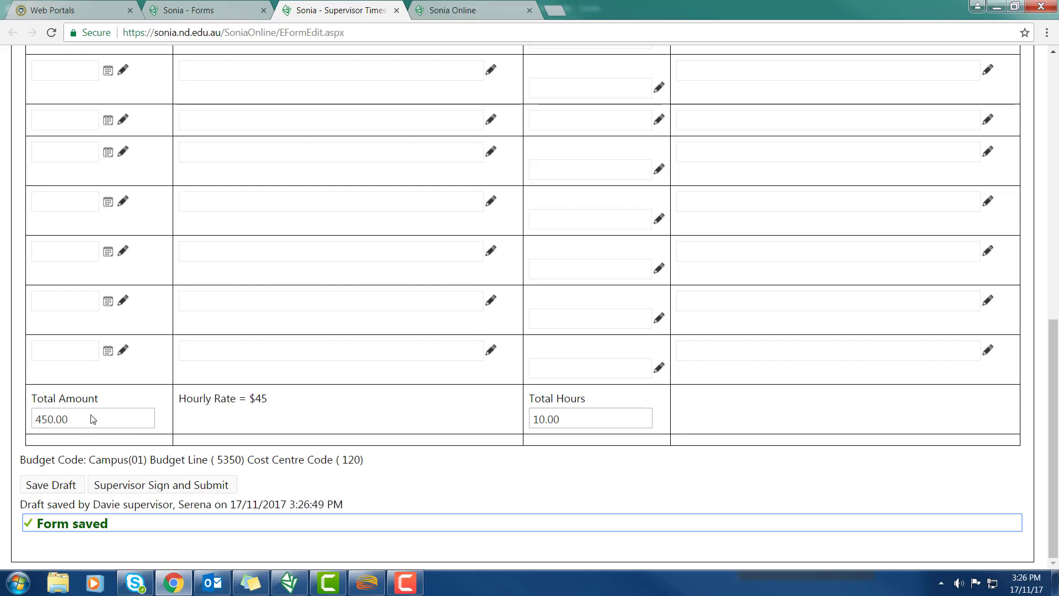
{"action": "left_click", "coordinate": [173, 486]}
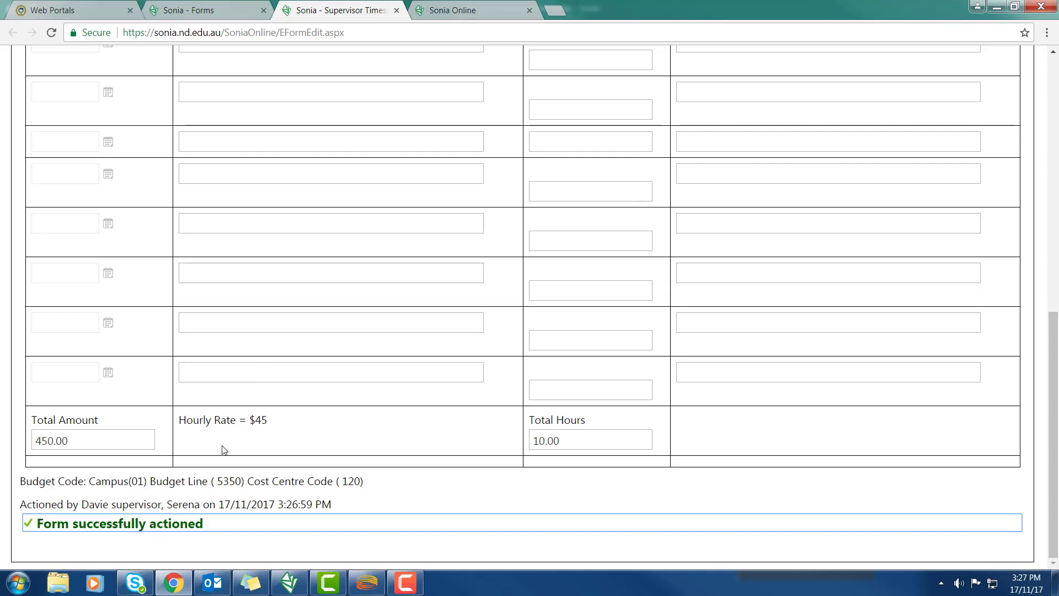
{"action": "scroll", "coordinate": [224, 450], "scroll_direction": "up", "scroll_amount": 10}
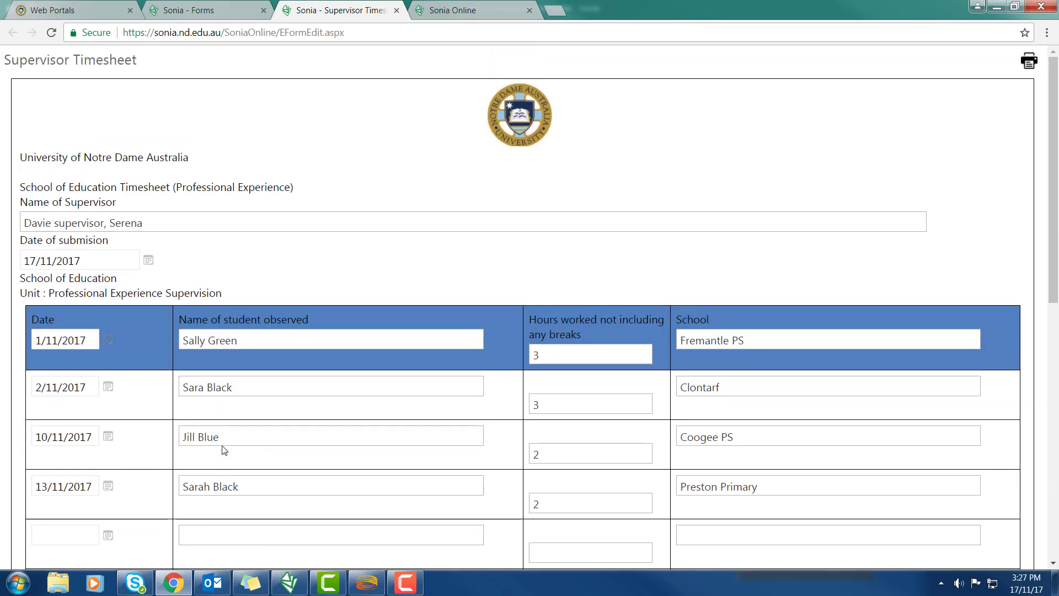
{"action": "scroll", "coordinate": [224, 449], "scroll_direction": "down", "scroll_amount": 7}
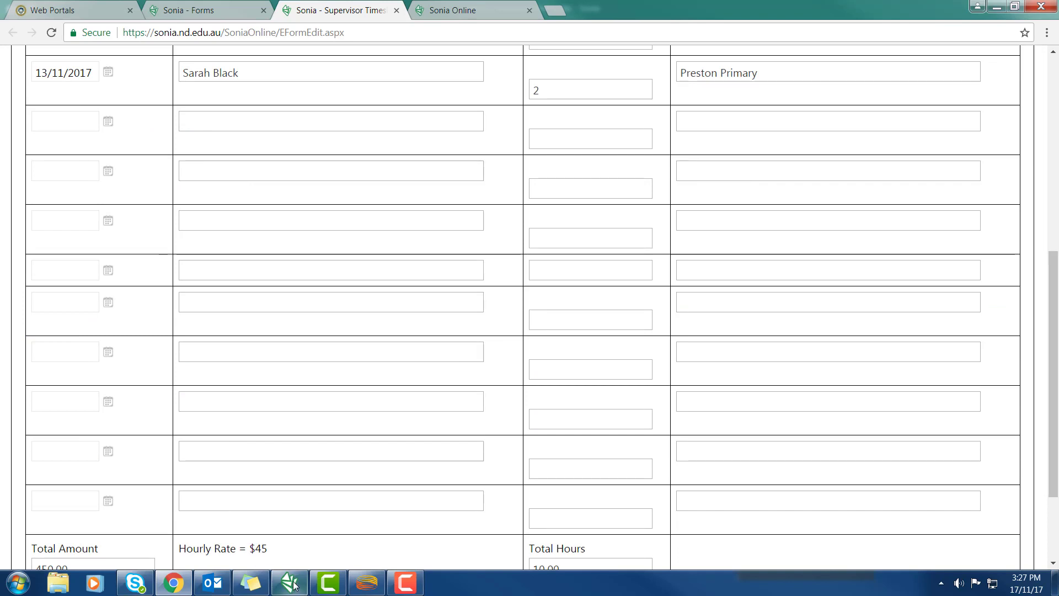
{"action": "left_click", "coordinate": [289, 583]}
{"action": "left_click", "coordinate": [334, 407]}
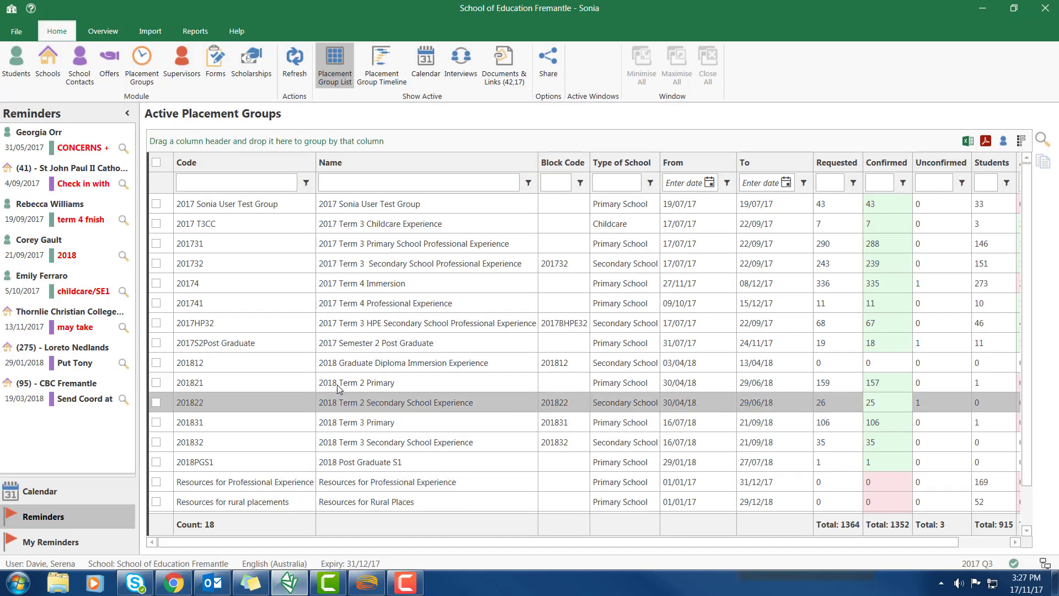
Open the Supervisor Timesheet form's Respondents list and tick the latest supervisor response
{"action": "left_click", "coordinate": [220, 66]}
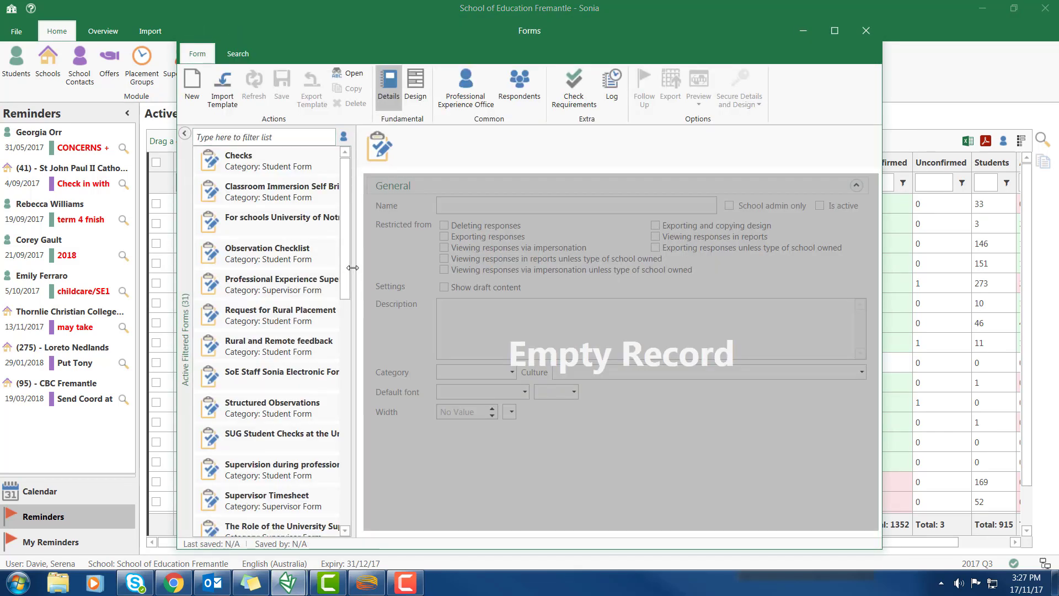
{"action": "left_click_drag", "start_coordinate": [356, 273], "coordinate": [407, 272]}
{"action": "left_click", "coordinate": [309, 500]}
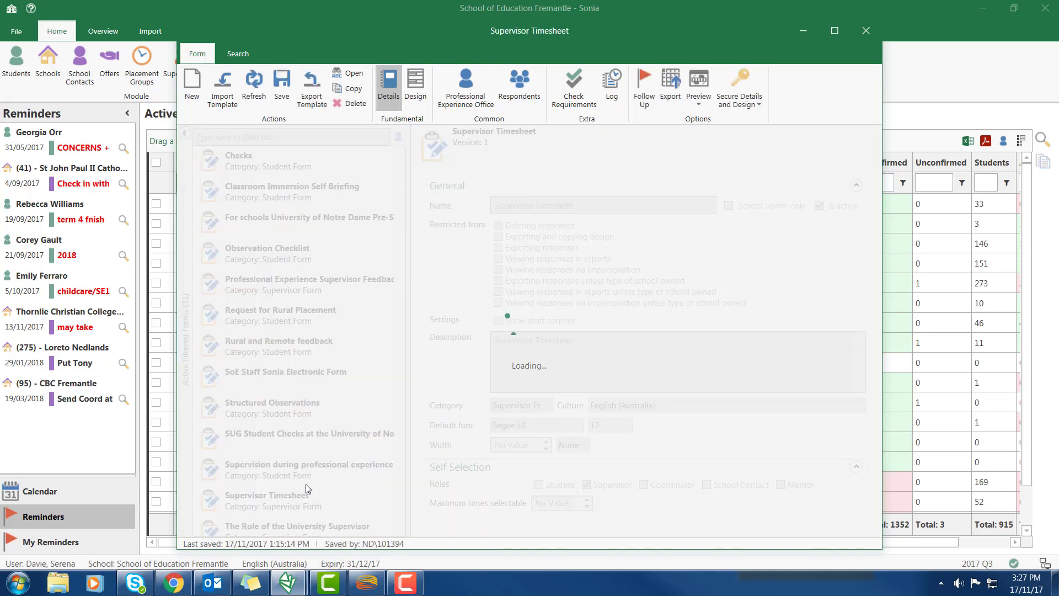
{"action": "left_click_drag", "start_coordinate": [407, 344], "coordinate": [307, 343]}
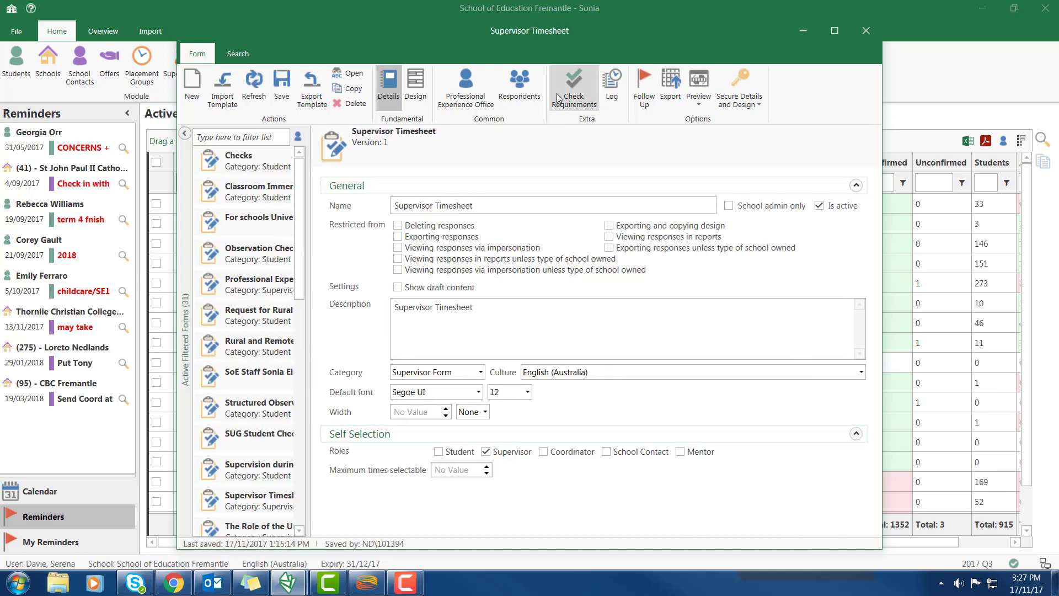
{"action": "left_click", "coordinate": [516, 88]}
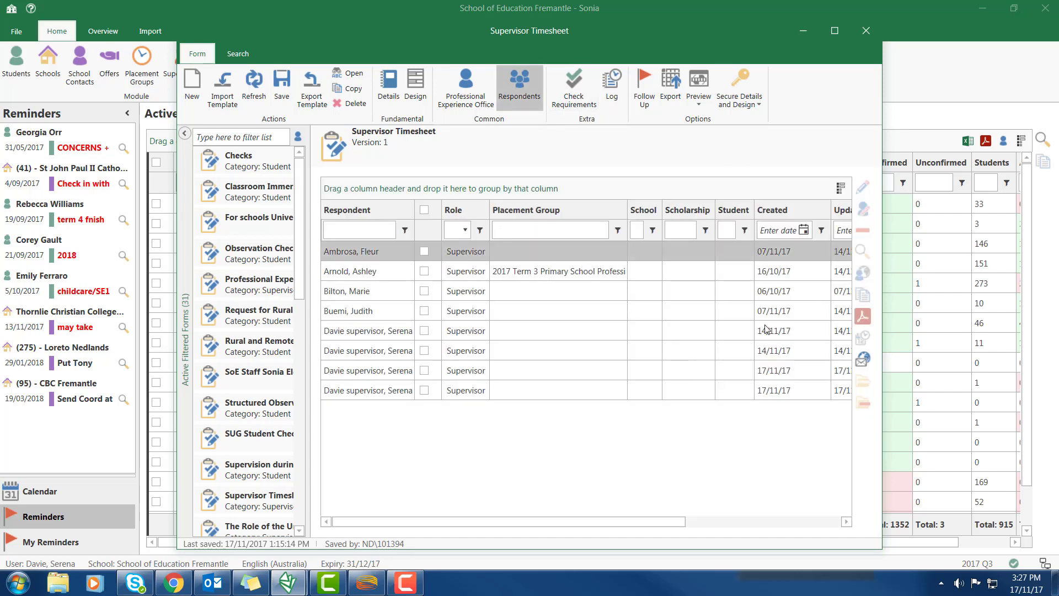
{"action": "left_click", "coordinate": [699, 387]}
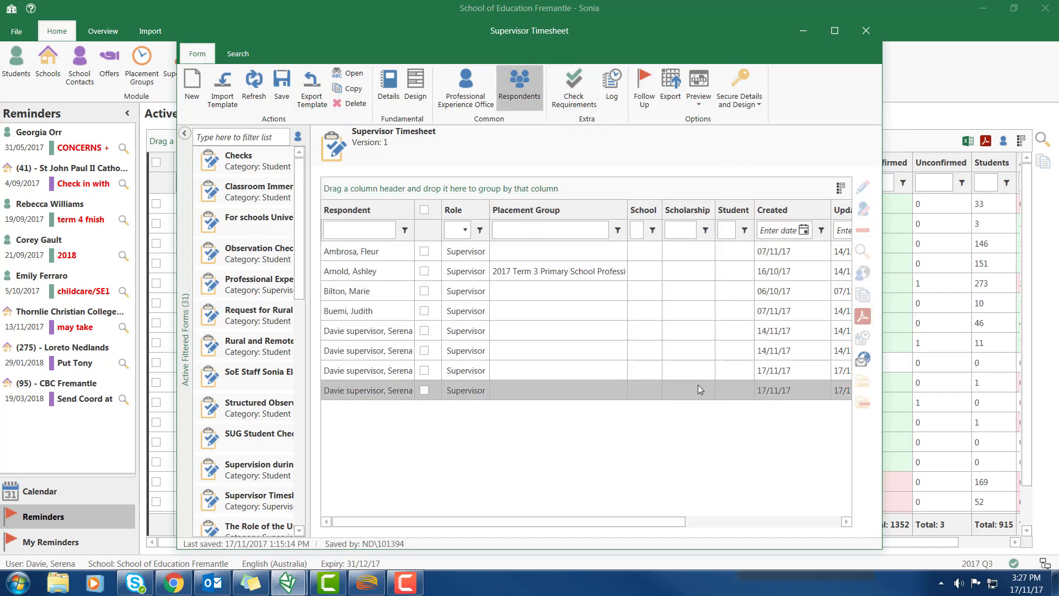
{"action": "left_click", "coordinate": [424, 391]}
{"action": "left_click_drag", "start_coordinate": [485, 525], "coordinate": [745, 508]}
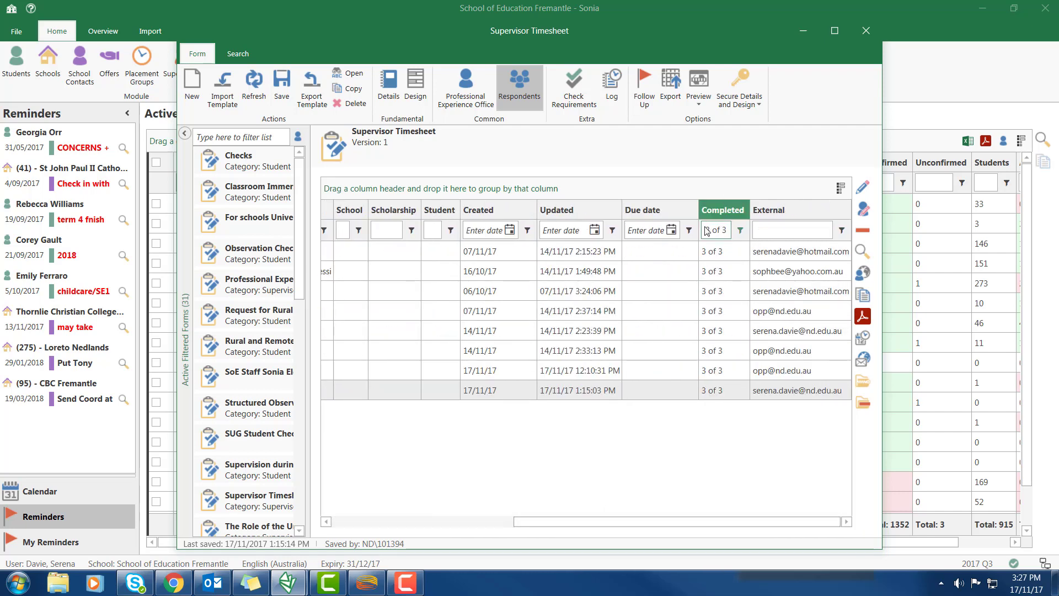
Clear the Completed filter to list all responses and tick the newest 17/11/17 supervisor submission
{"action": "left_click", "coordinate": [740, 230]}
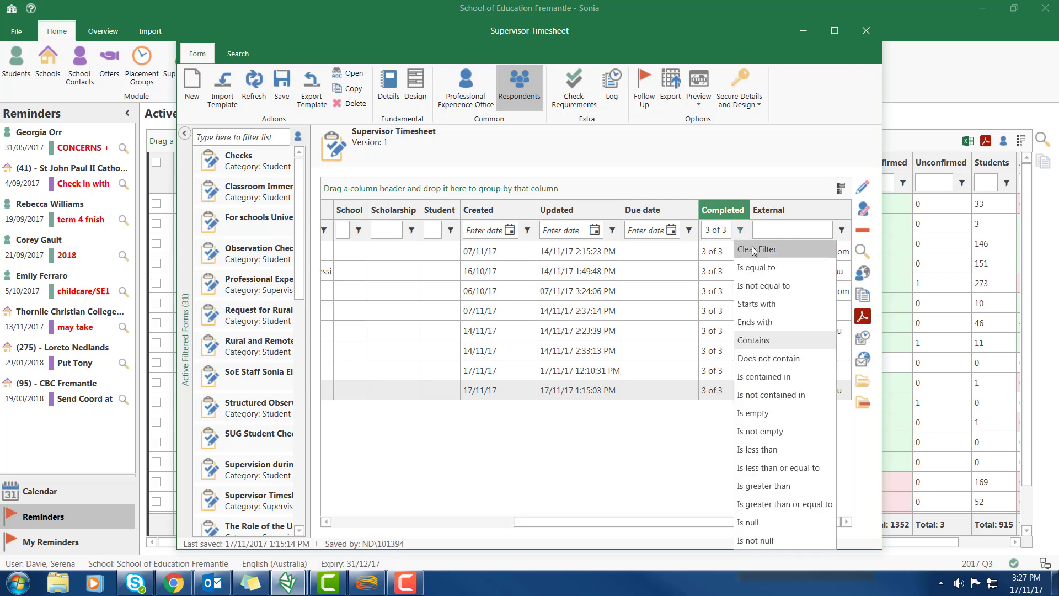
{"action": "left_click", "coordinate": [754, 248]}
{"action": "left_click_drag", "start_coordinate": [713, 524], "coordinate": [387, 543]}
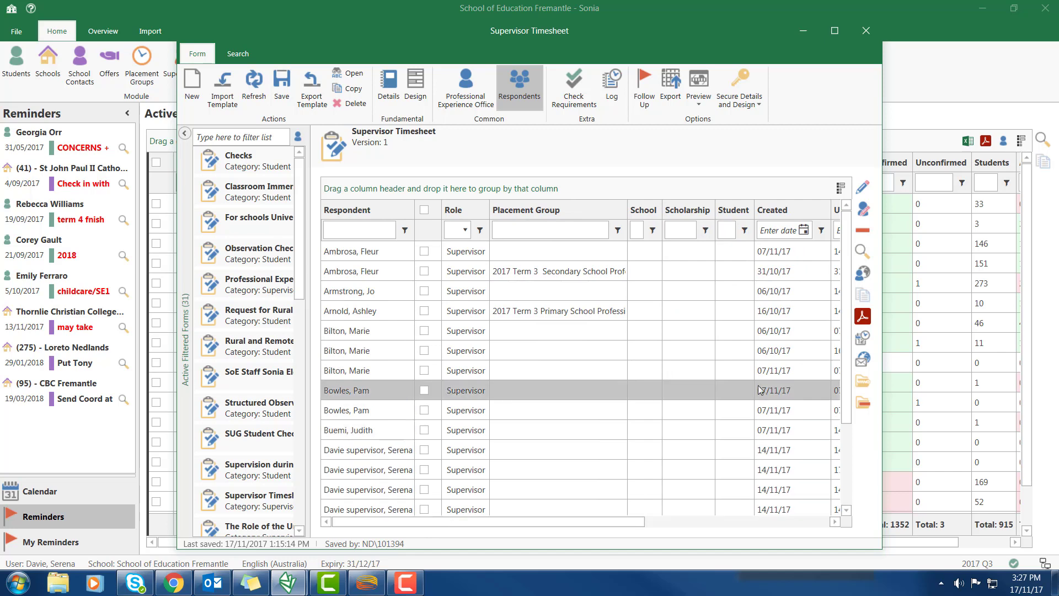
{"action": "left_click_drag", "start_coordinate": [848, 369], "coordinate": [693, 546]}
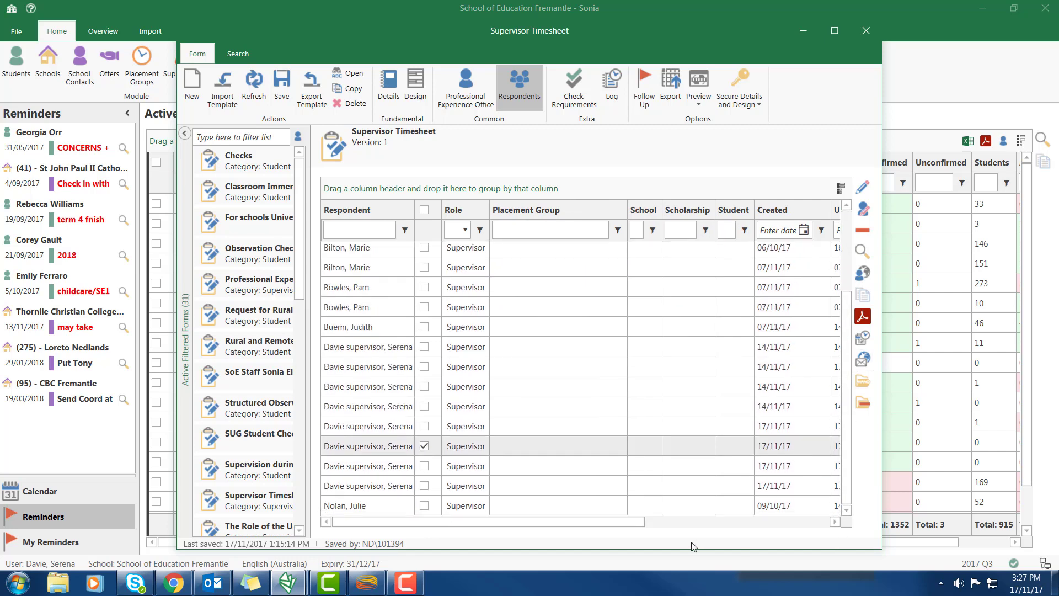
{"action": "left_click", "coordinate": [424, 485]}
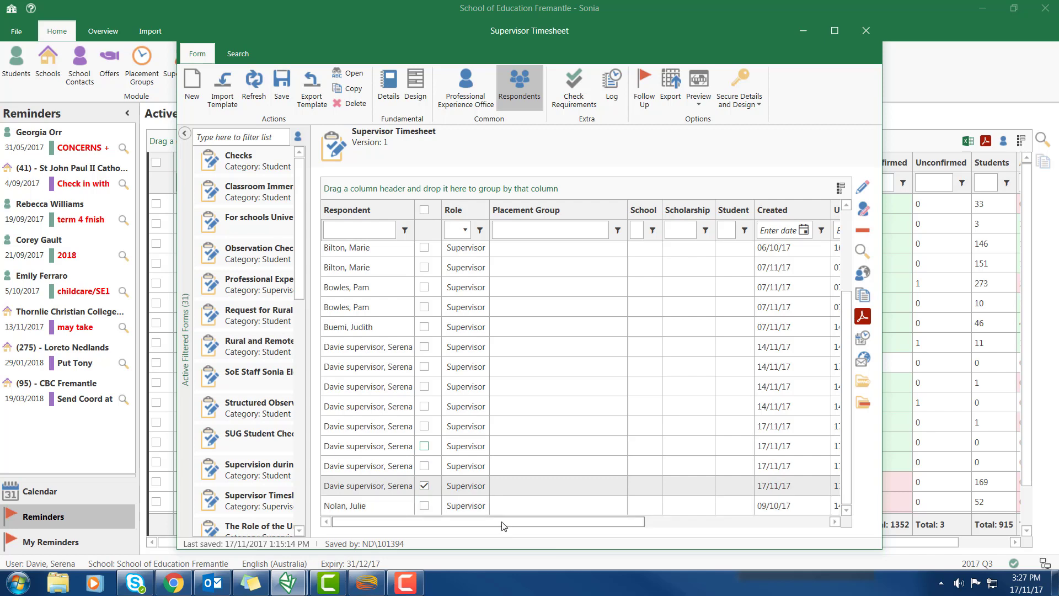
{"action": "left_click_drag", "start_coordinate": [504, 525], "coordinate": [751, 524]}
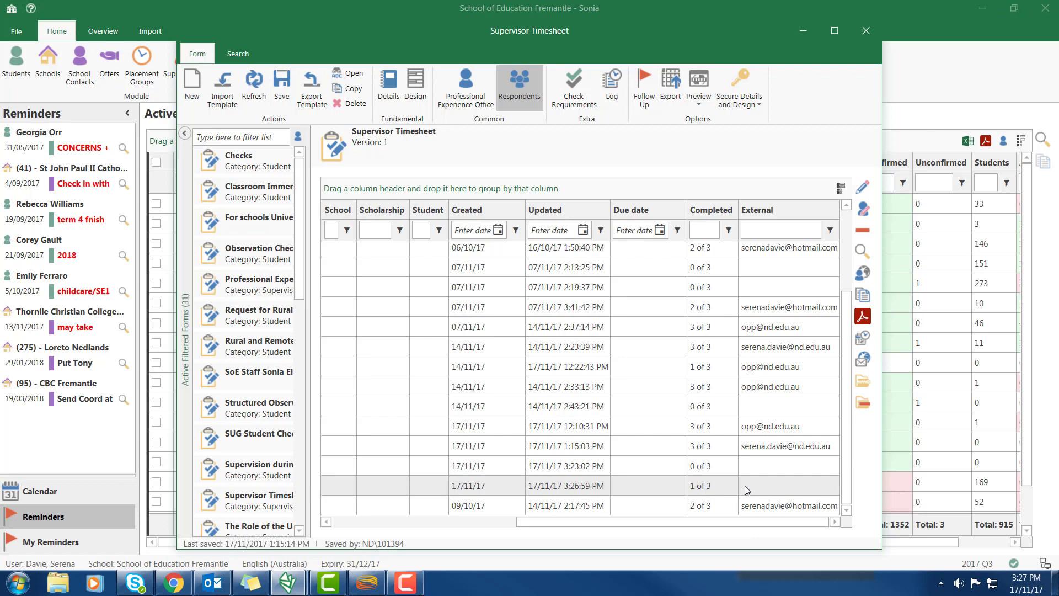
Open the ticked response as the office and sign and approve it as Professional Experience Office
{"action": "left_click", "coordinate": [865, 210]}
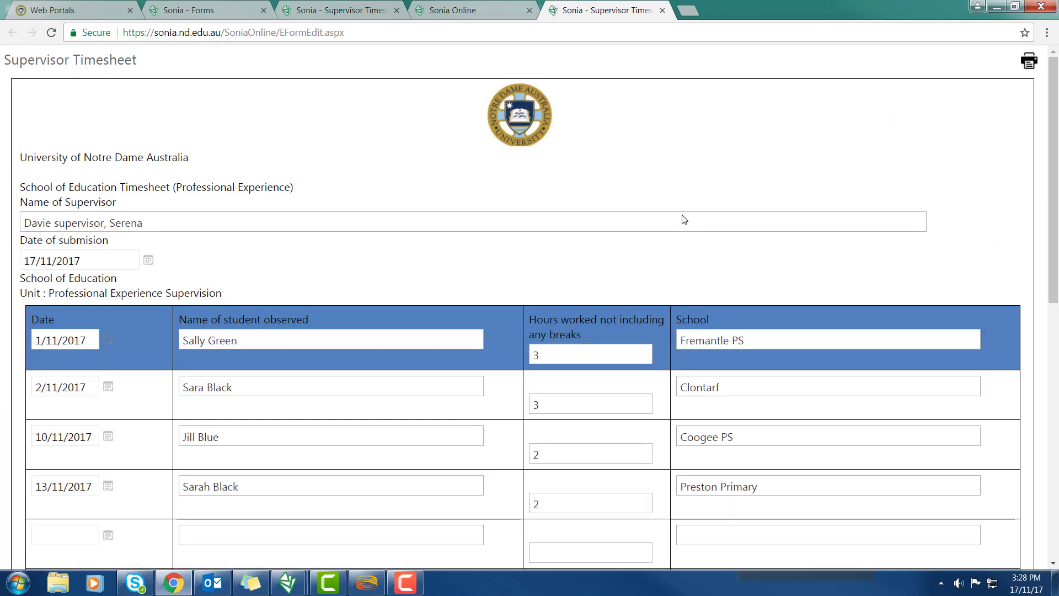
{"action": "scroll", "coordinate": [684, 219], "scroll_direction": "down", "scroll_amount": 6}
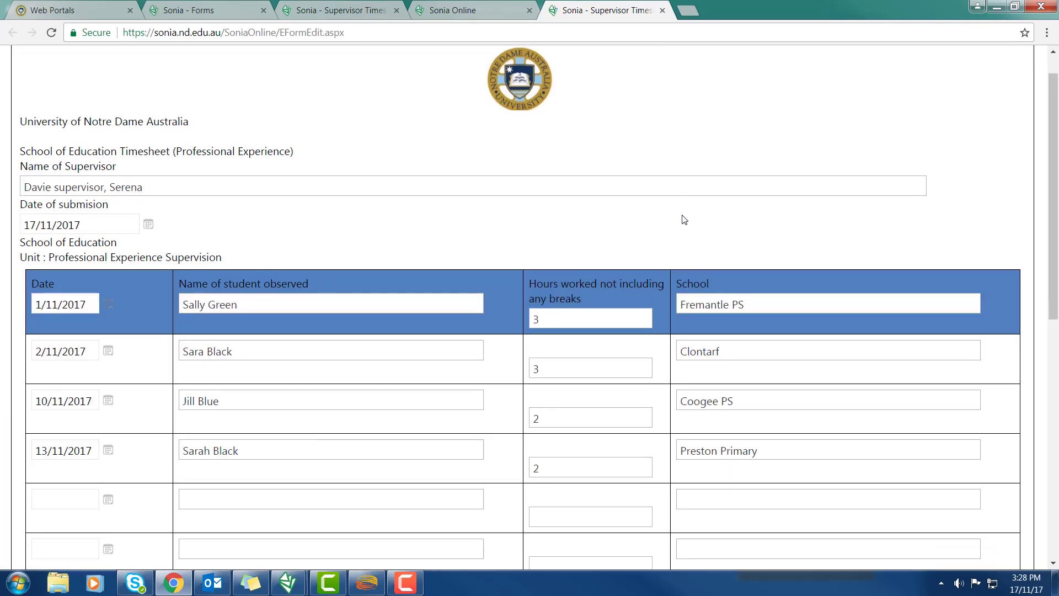
{"action": "scroll", "coordinate": [684, 220], "scroll_direction": "up", "scroll_amount": 4}
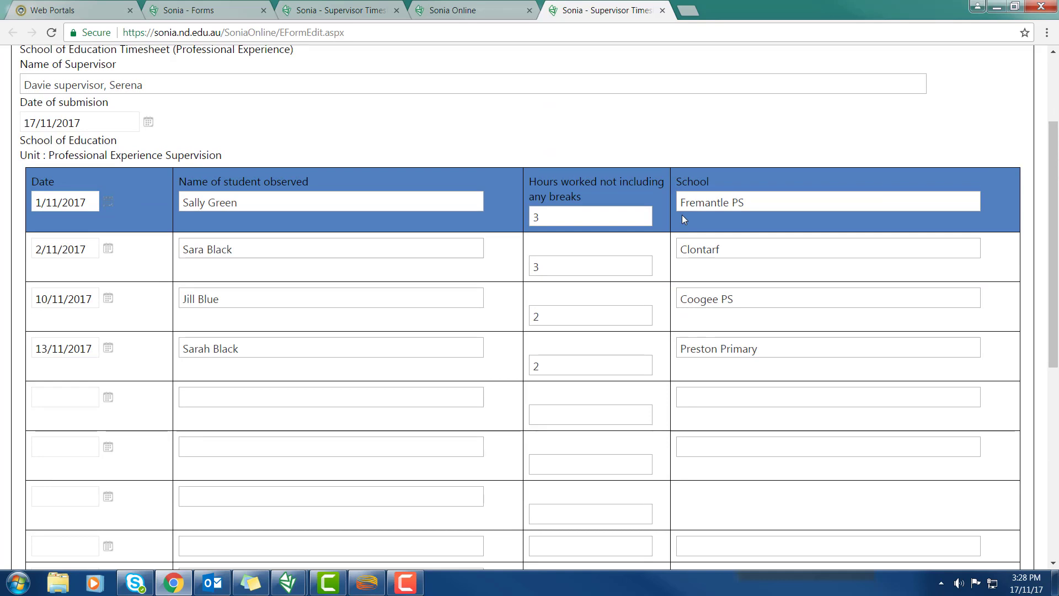
{"action": "scroll", "coordinate": [682, 219], "scroll_direction": "down", "scroll_amount": 7}
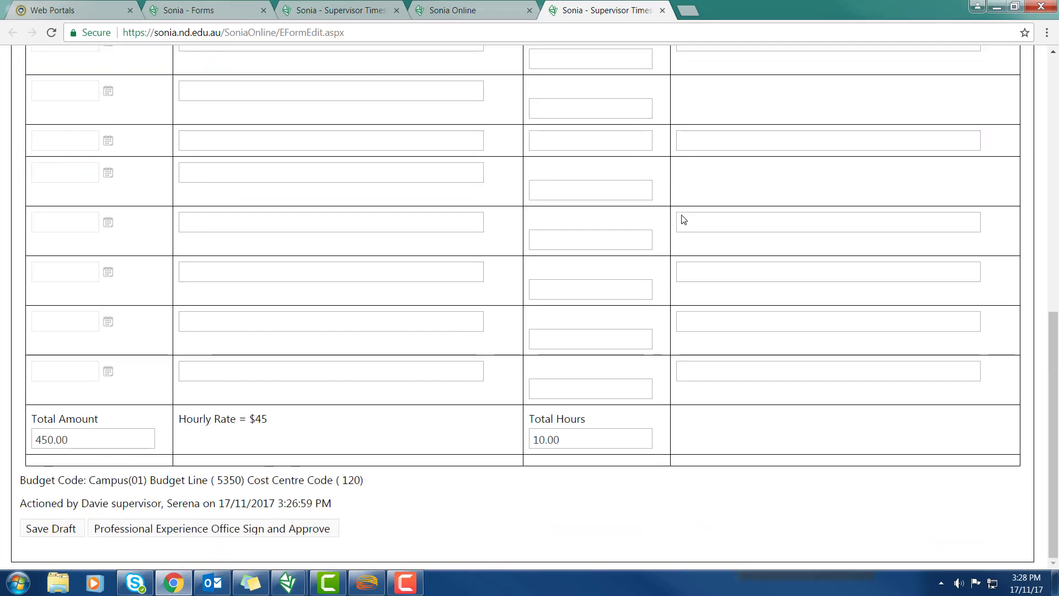
{"action": "left_click", "coordinate": [164, 528]}
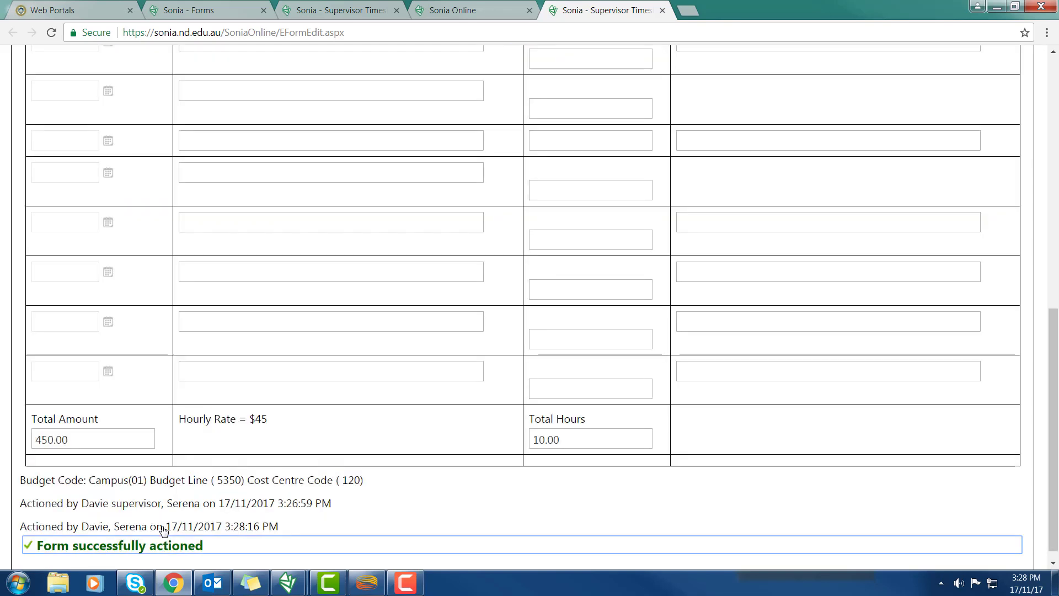
{"action": "scroll", "coordinate": [164, 518], "scroll_direction": "down", "scroll_amount": 1}
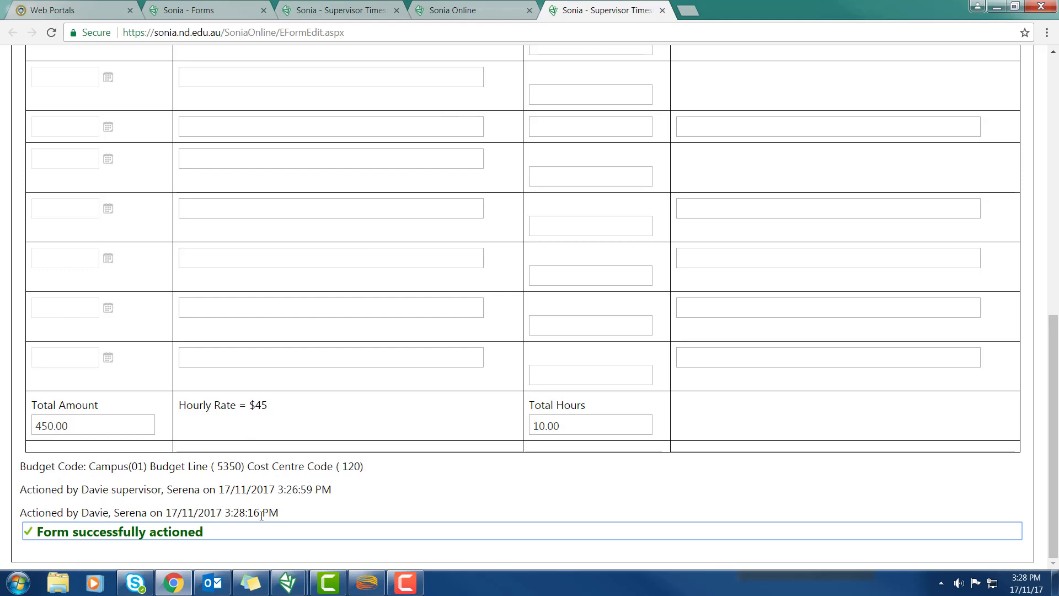
Back in Sonia, save the Supervisor Timesheet form and check the newest response: updated 3:28:16 PM, 2 of 3 completed
{"action": "mouse_move", "coordinate": [285, 591]}
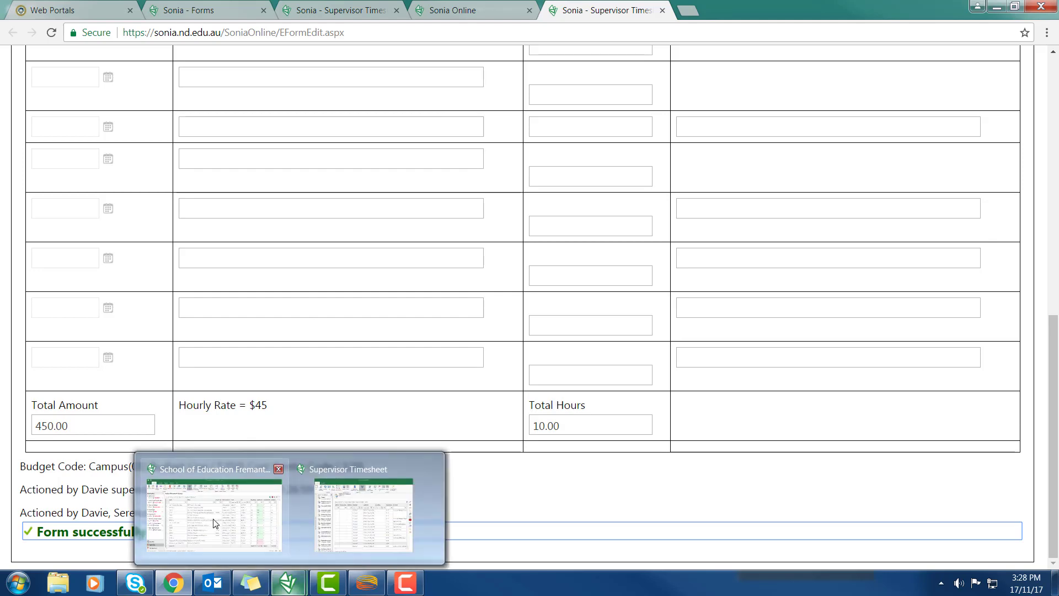
{"action": "left_click", "coordinate": [215, 513]}
{"action": "left_click", "coordinate": [593, 61]}
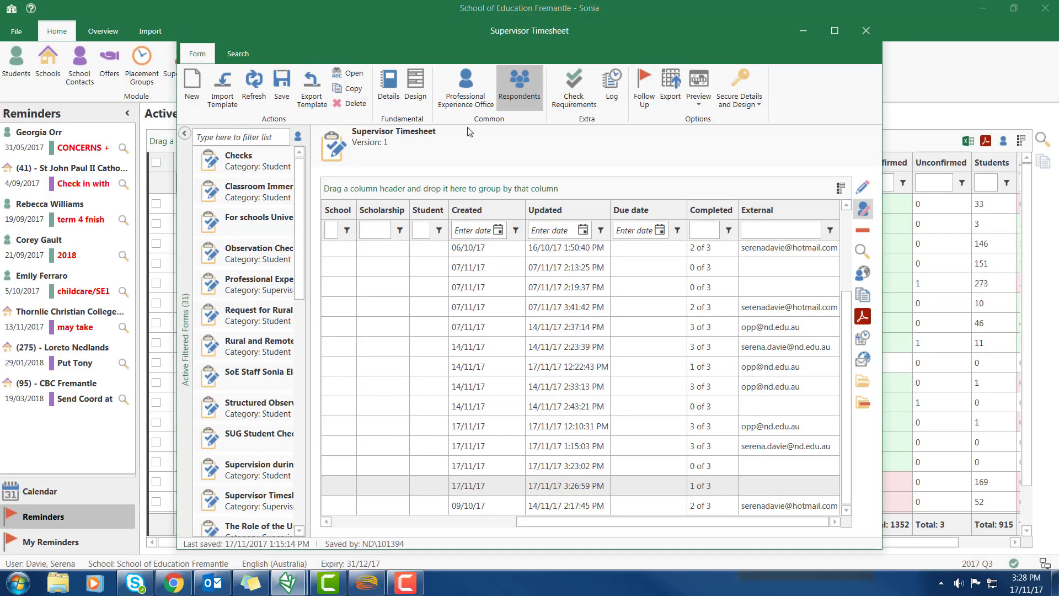
{"action": "left_click", "coordinate": [289, 96]}
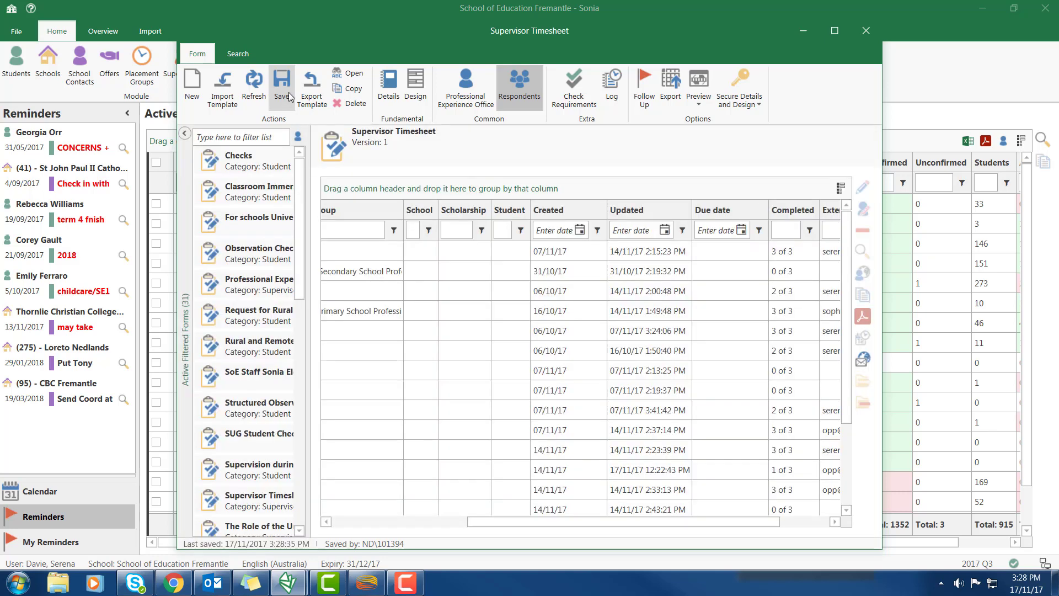
{"action": "left_click_drag", "start_coordinate": [595, 524], "coordinate": [458, 525]}
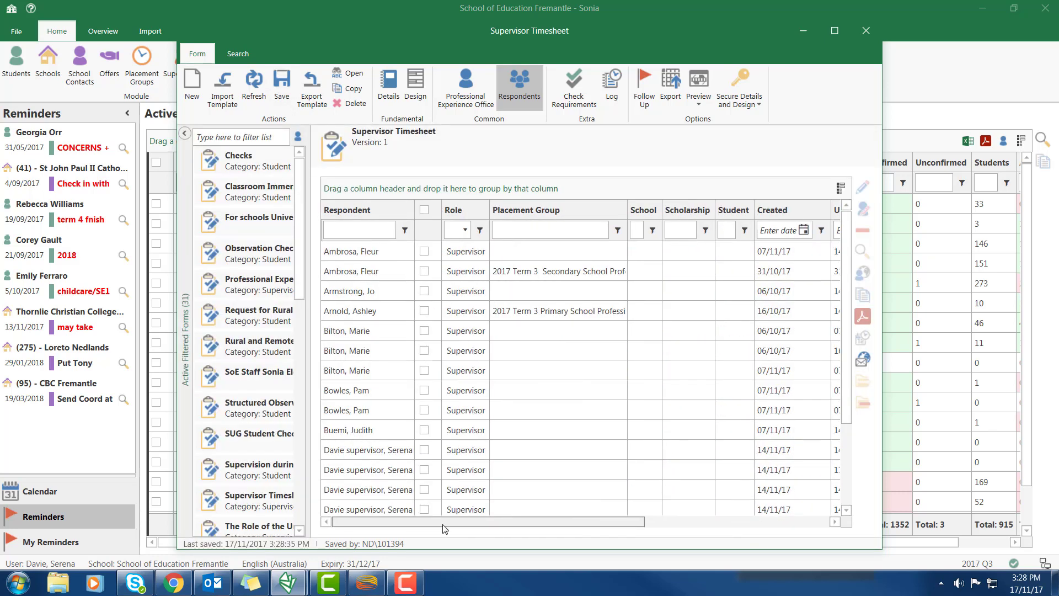
{"action": "scroll", "coordinate": [845, 346], "scroll_direction": "down", "scroll_amount": 2}
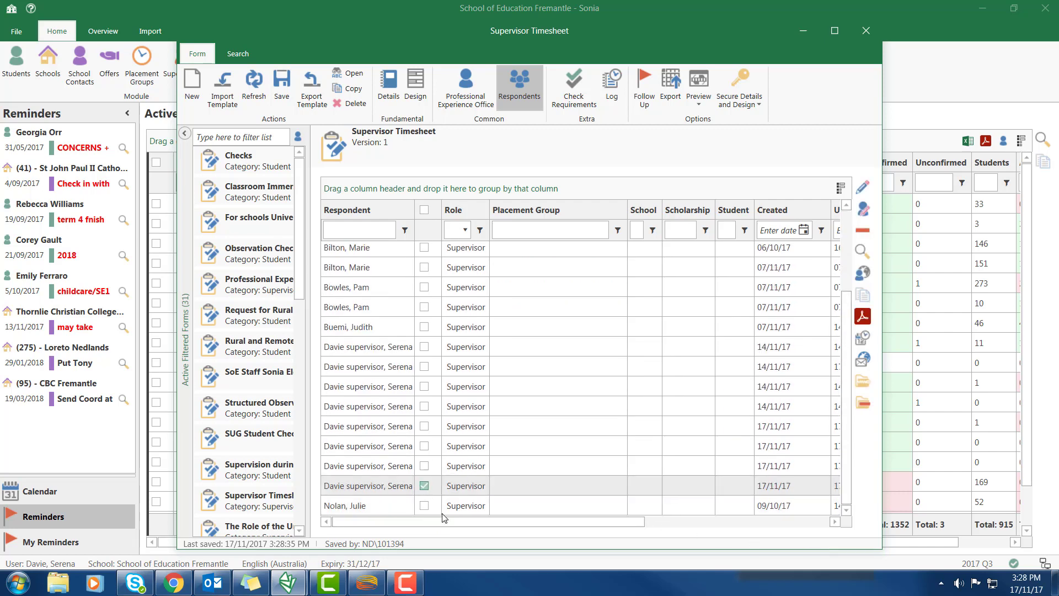
{"action": "left_click_drag", "start_coordinate": [462, 524], "coordinate": [715, 515]}
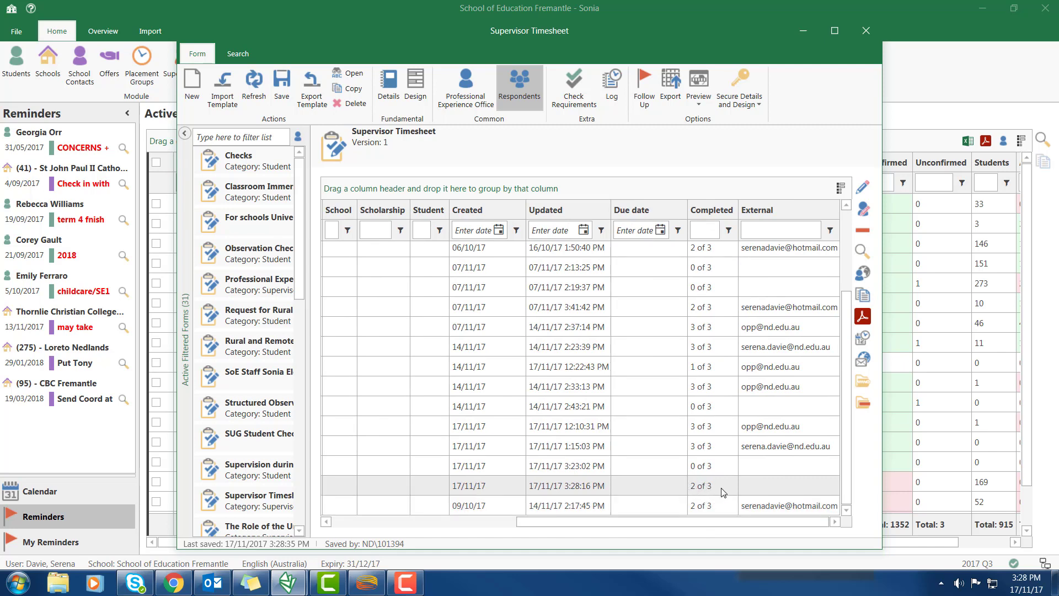
Invite an external respondent by entering the recipient's e-mail for the newest response, then save the form
{"action": "left_click", "coordinate": [862, 362]}
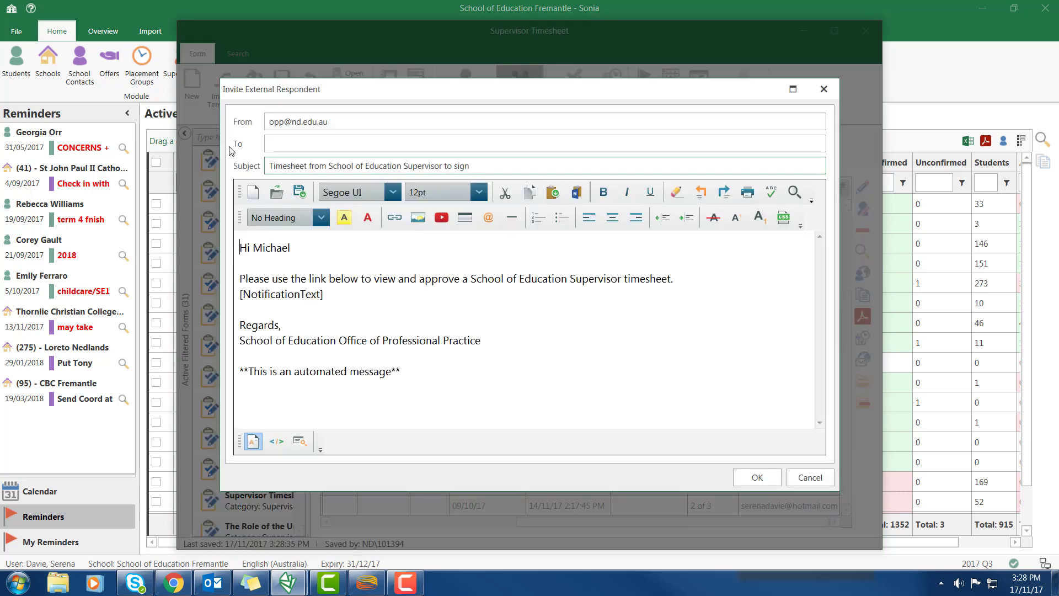
{"action": "type", "text": "se"}
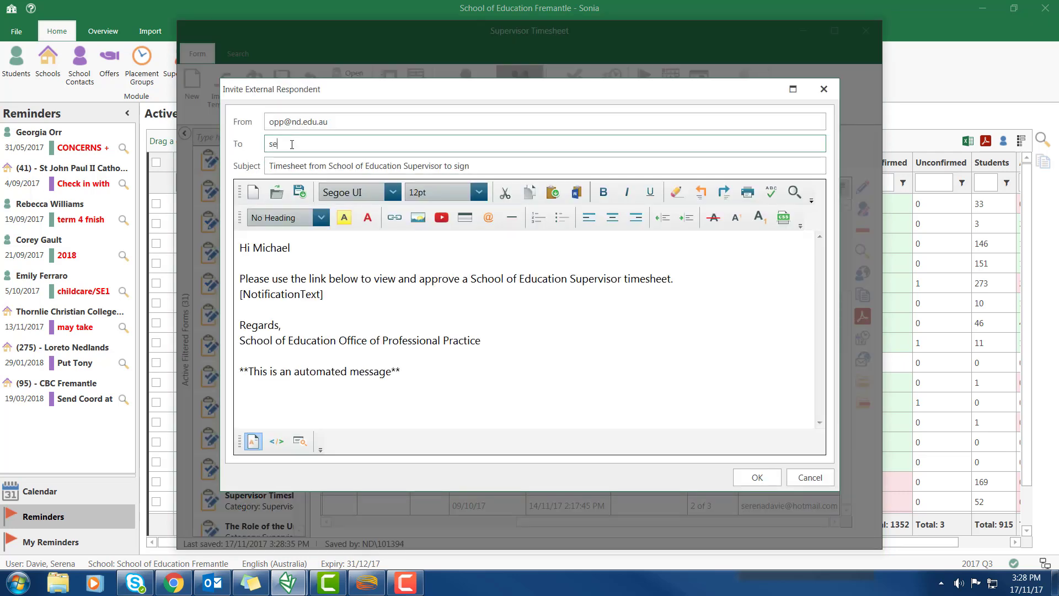
{"action": "left_click", "coordinate": [757, 478]}
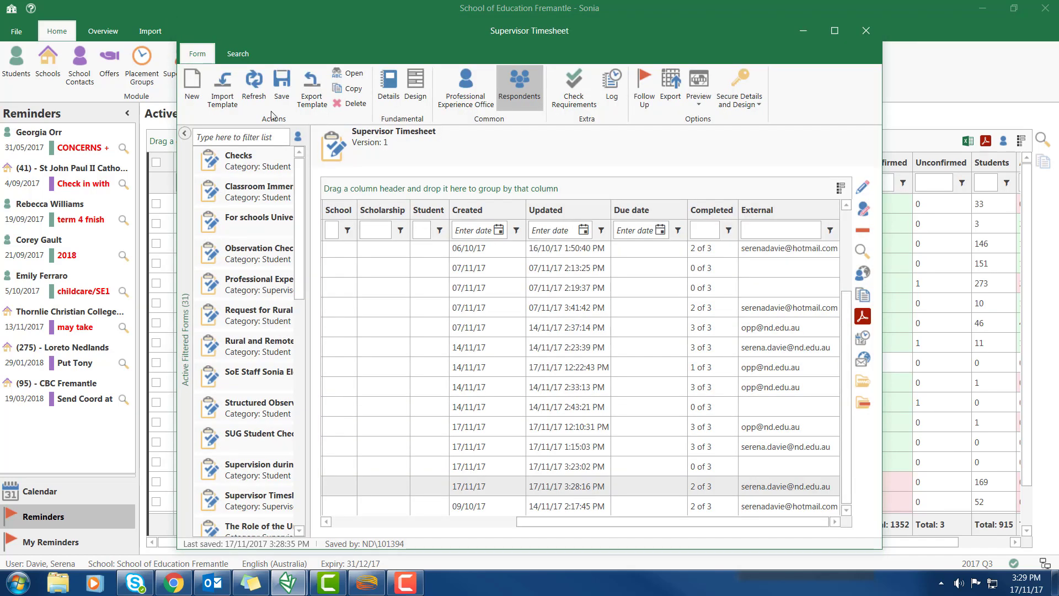
{"action": "left_click", "coordinate": [280, 80]}
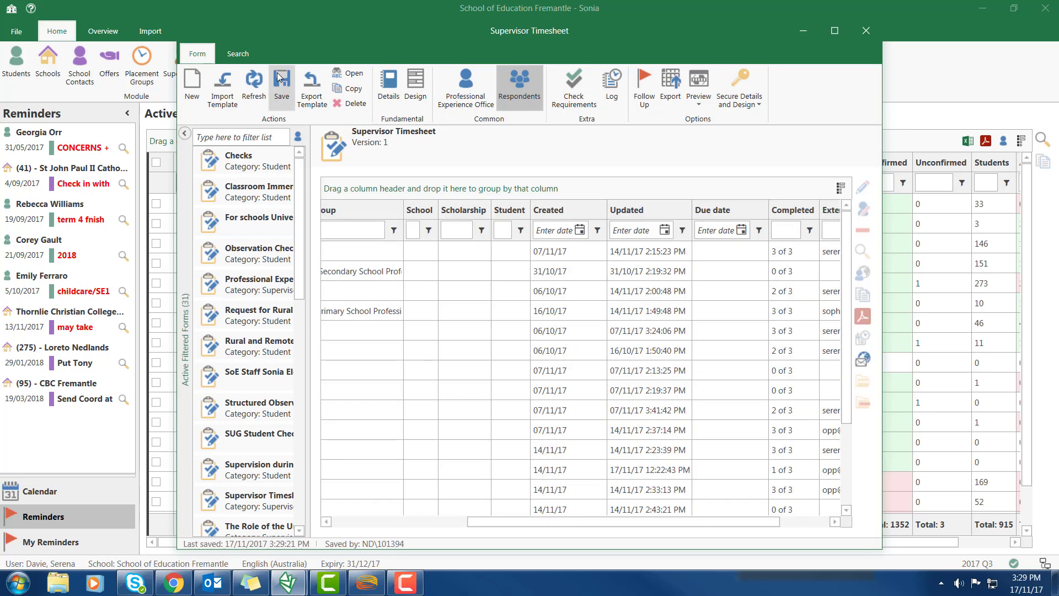
Open the new timesheet invitation email in Outlook and follow its Edit Form link to the Supervisor Timesheet
{"action": "left_click", "coordinate": [220, 585]}
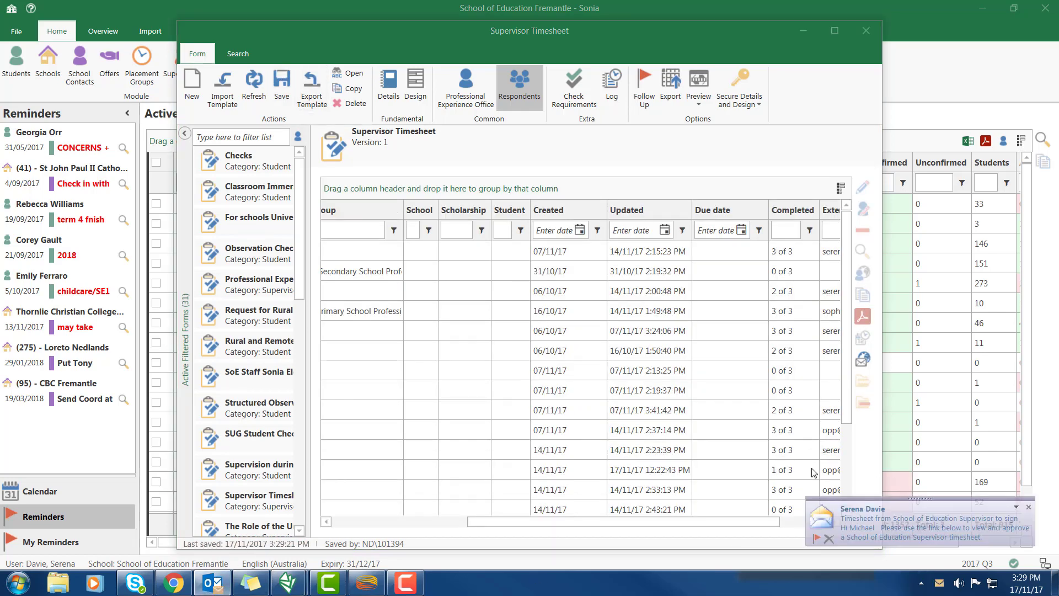
{"action": "left_click", "coordinate": [878, 520]}
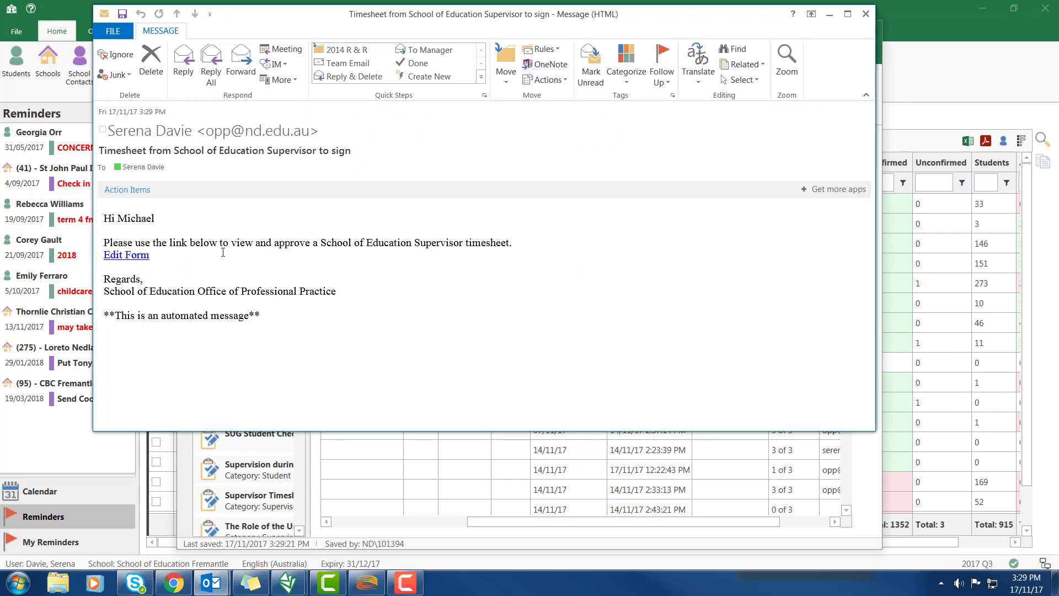
{"action": "left_click", "coordinate": [122, 258]}
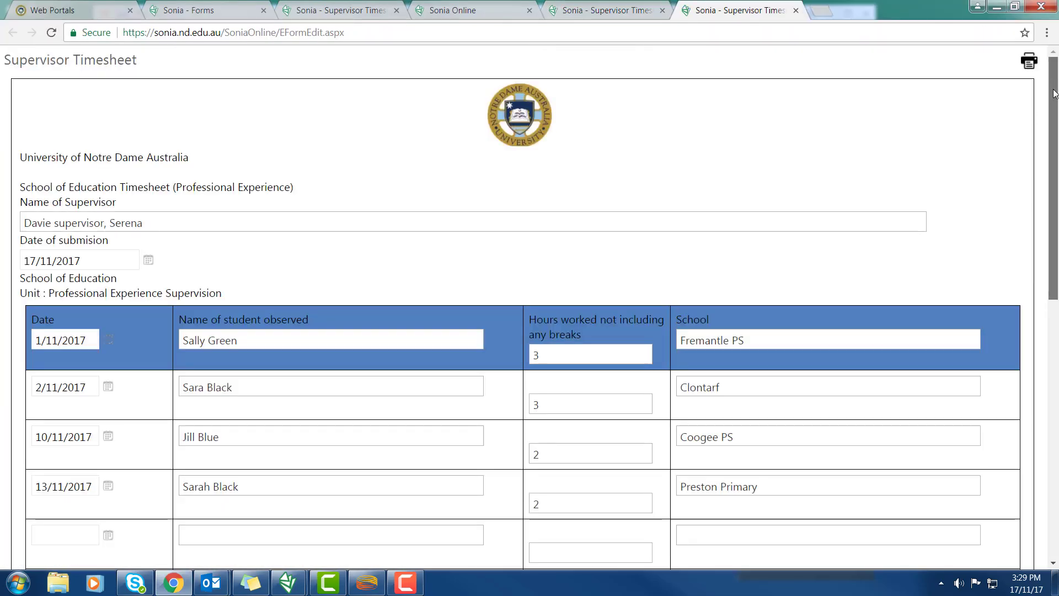
Sign and approve the timesheet in the web form, then re-save the Supervisor Timesheet in Sonia
{"action": "left_click_drag", "start_coordinate": [1055, 93], "coordinate": [1055, 393]}
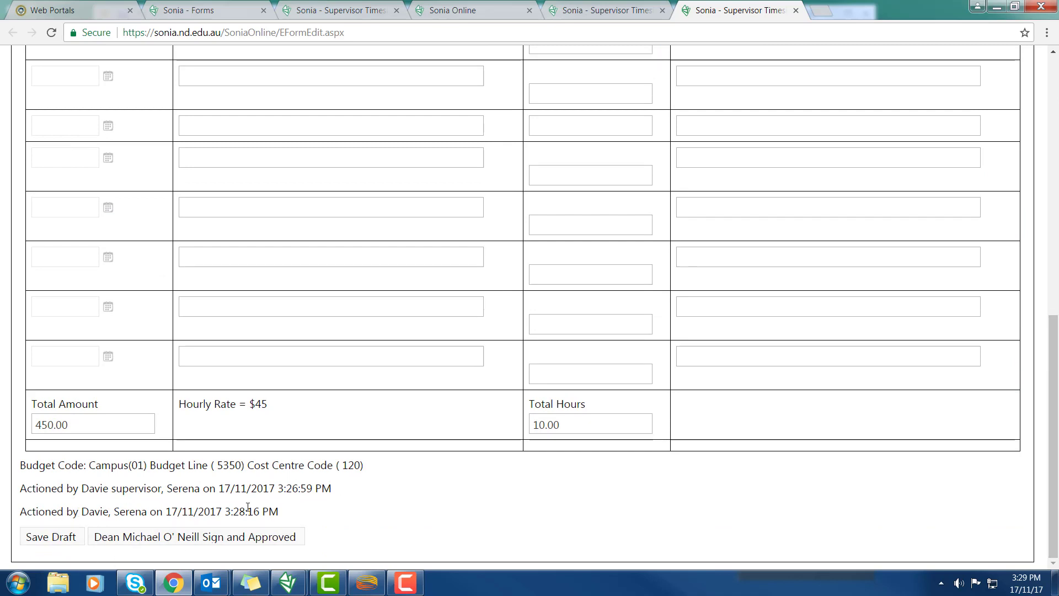
{"action": "left_click", "coordinate": [160, 538]}
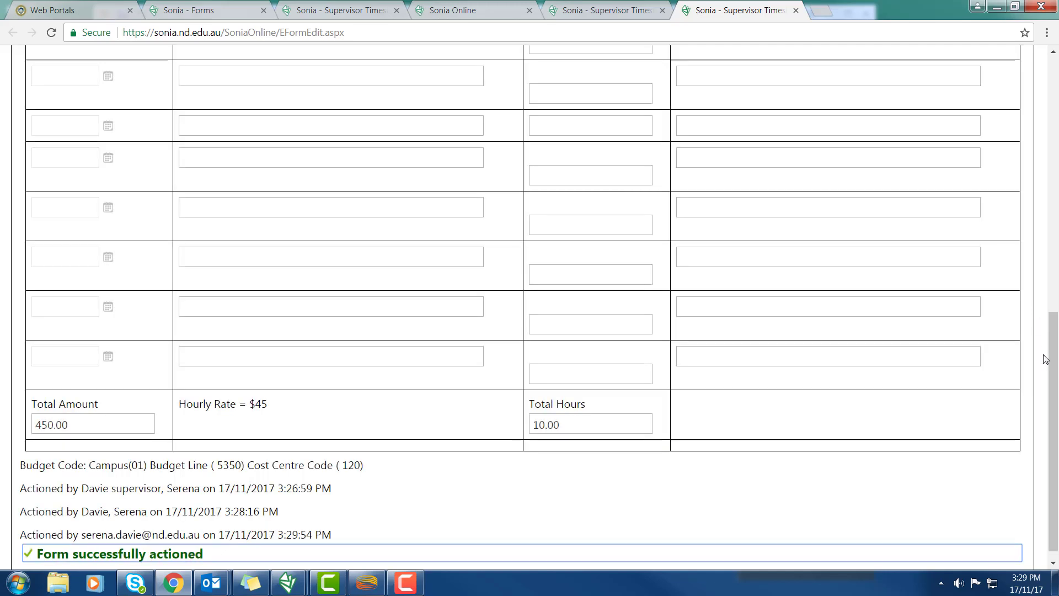
{"action": "left_click_drag", "start_coordinate": [1054, 375], "coordinate": [1058, 396]}
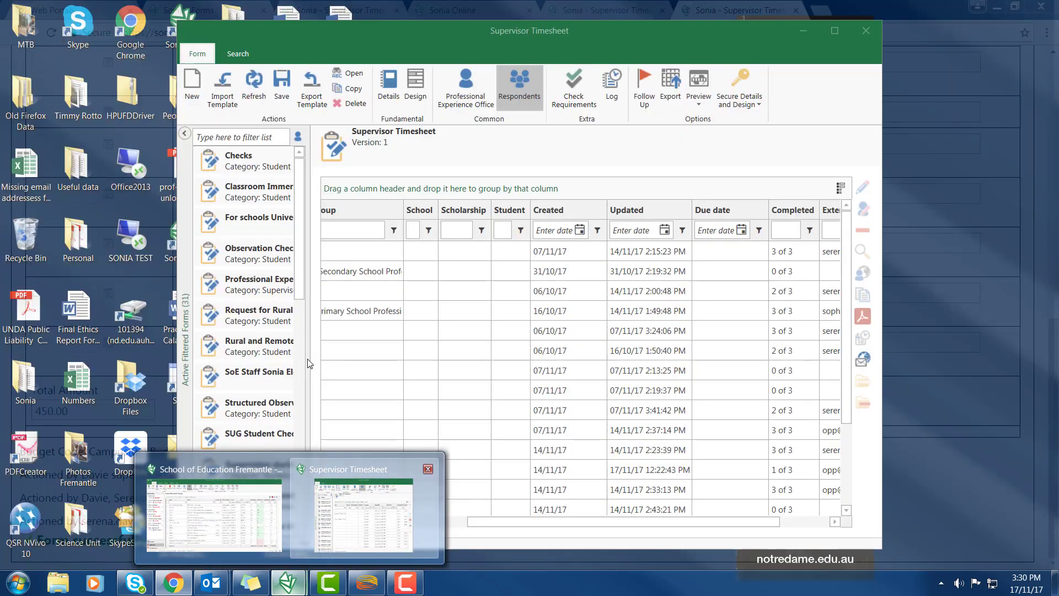
{"action": "left_click", "coordinate": [343, 503]}
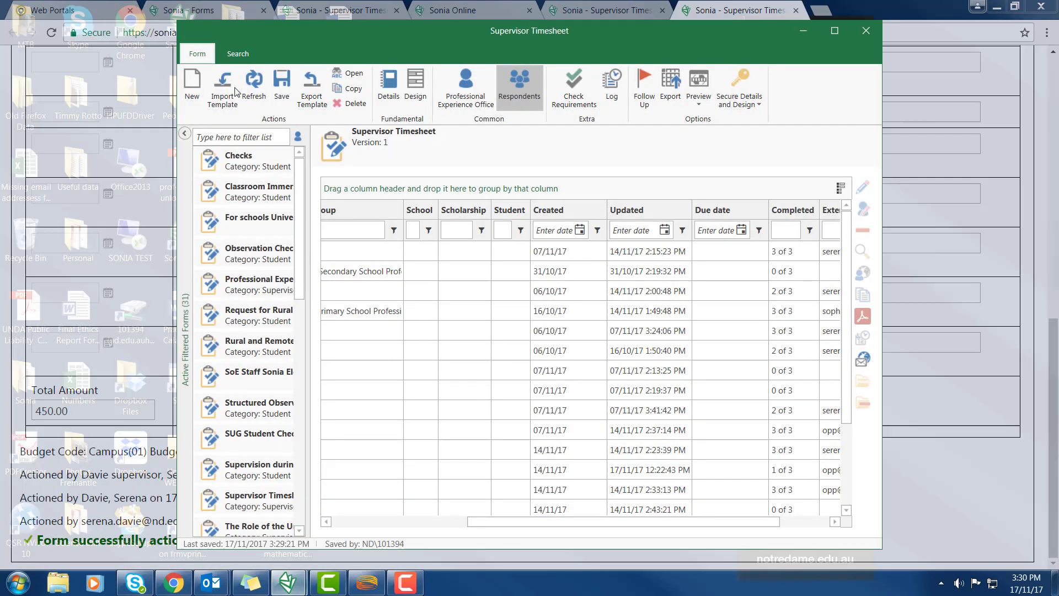
{"action": "left_click", "coordinate": [284, 94]}
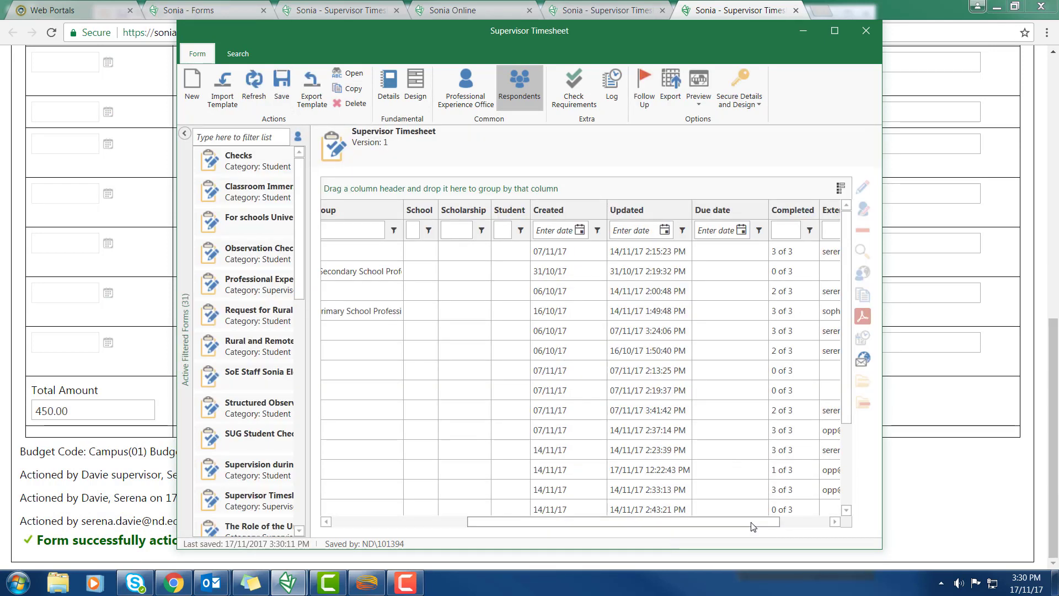
Tick the newest response in the Respondents grid and confirm it shows 3 of 3 completed
{"action": "left_click_drag", "start_coordinate": [753, 527], "coordinate": [515, 524]}
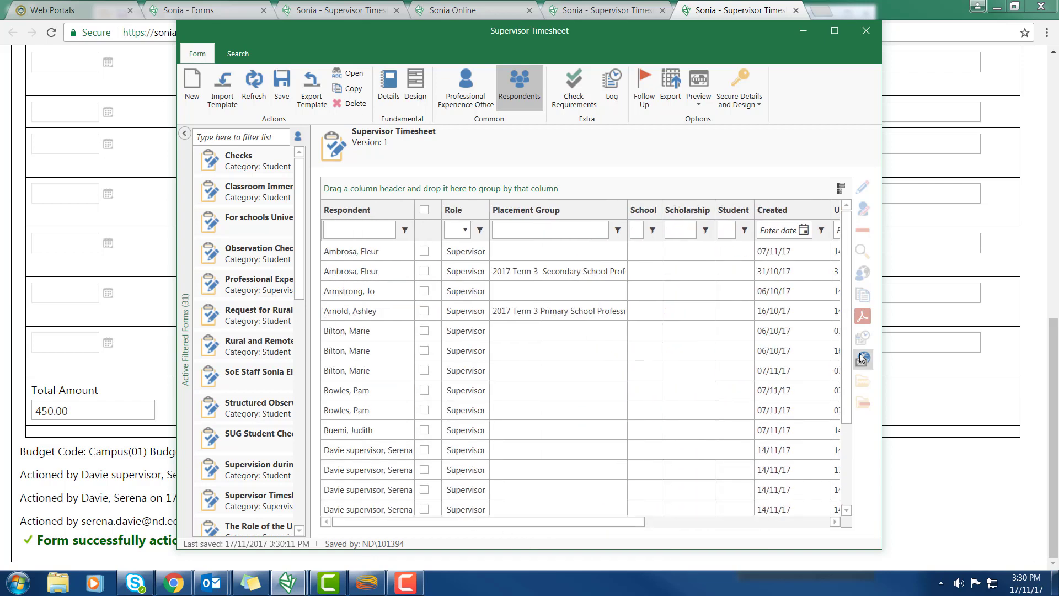
{"action": "scroll", "coordinate": [607, 386], "scroll_direction": "down", "scroll_amount": 3}
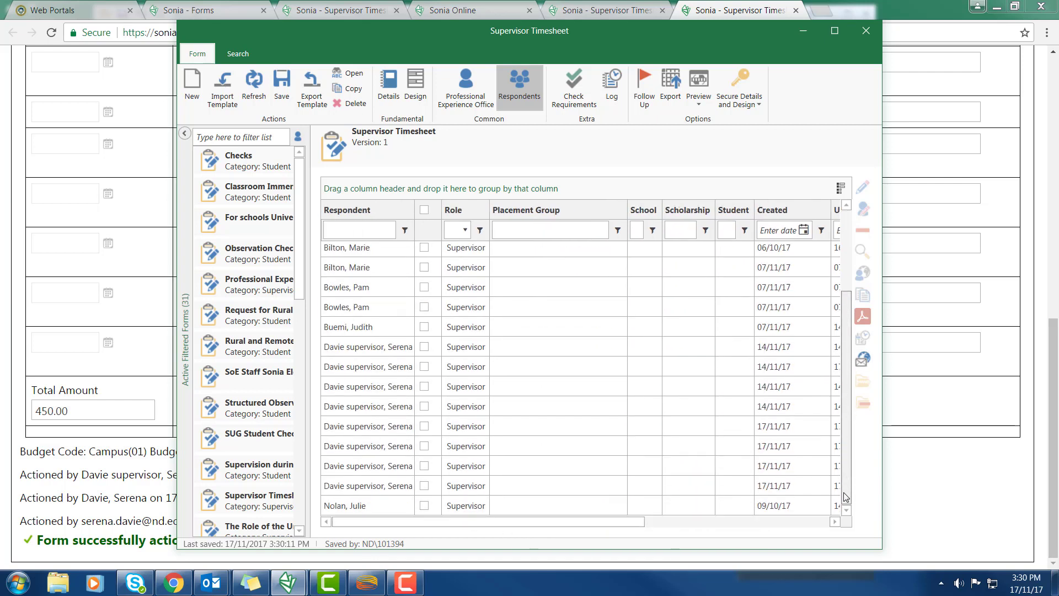
{"action": "left_click", "coordinate": [425, 486]}
{"action": "left_click_drag", "start_coordinate": [442, 522], "coordinate": [669, 536]}
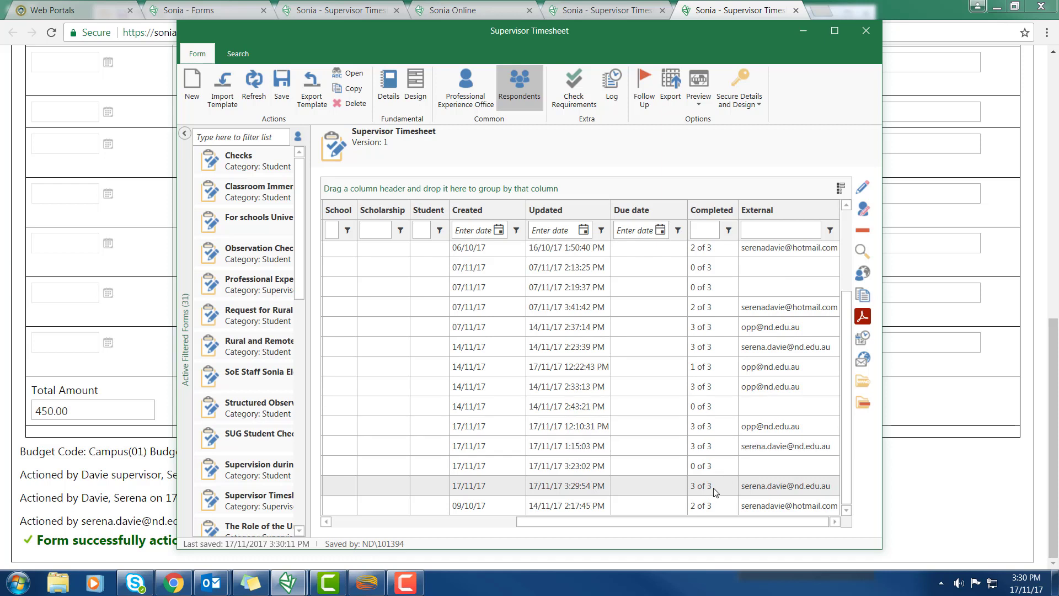
Filter the Completed column to '3 of 3' and select all nine remaining responses
{"action": "left_click", "coordinate": [701, 230]}
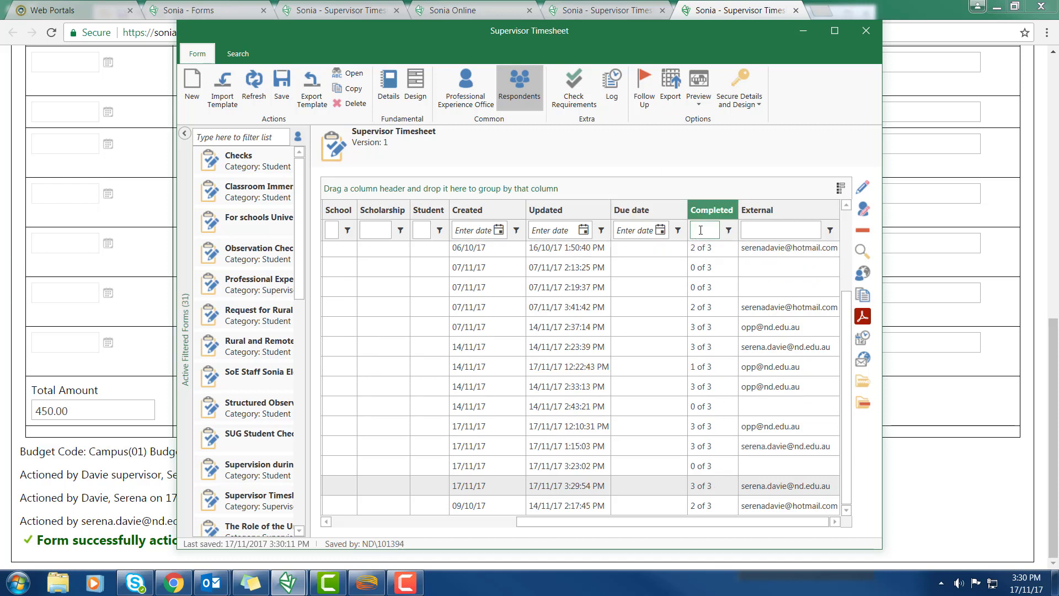
{"action": "type", "text": "3"}
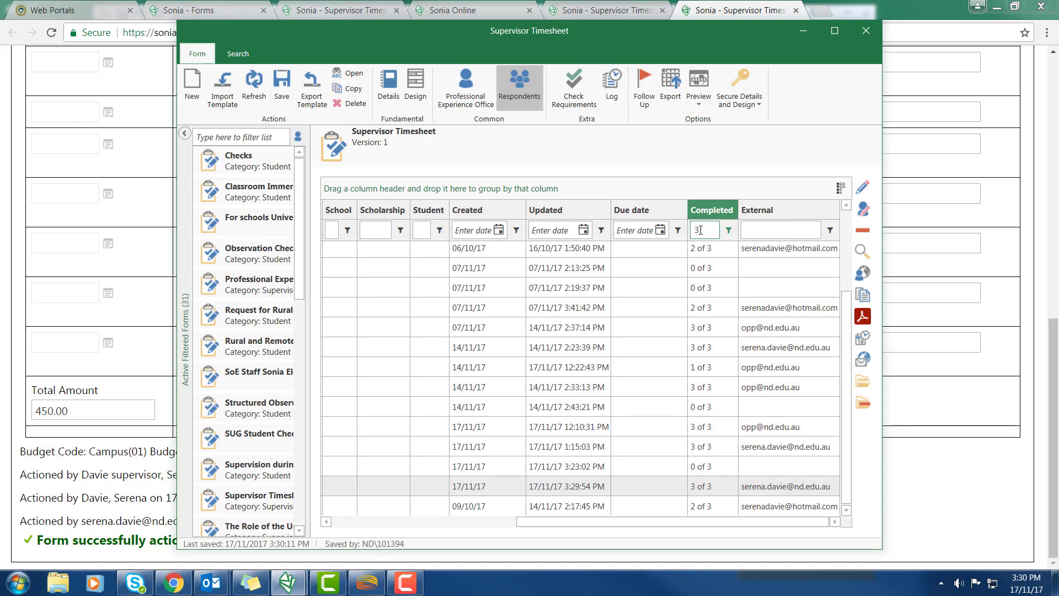
{"action": "type", "text": " of 3"}
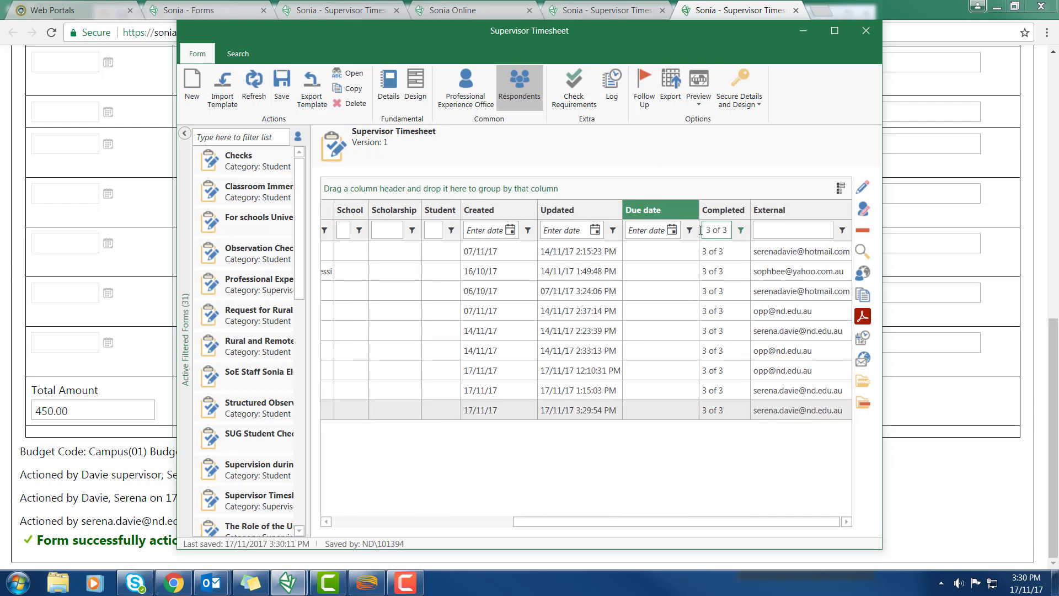
{"action": "left_click_drag", "start_coordinate": [684, 521], "coordinate": [452, 509]}
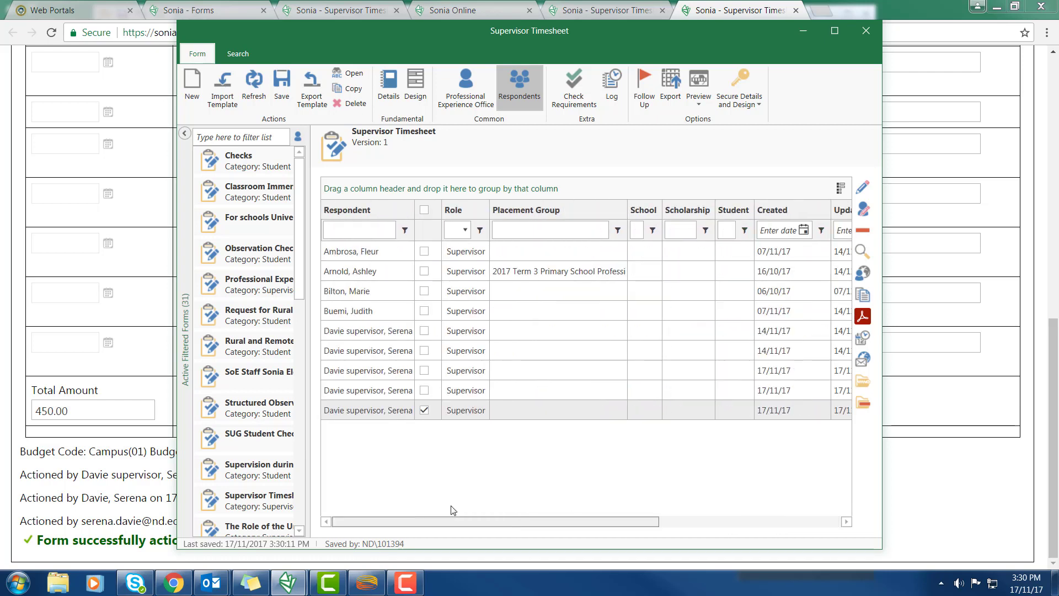
{"action": "left_click", "coordinate": [424, 210]}
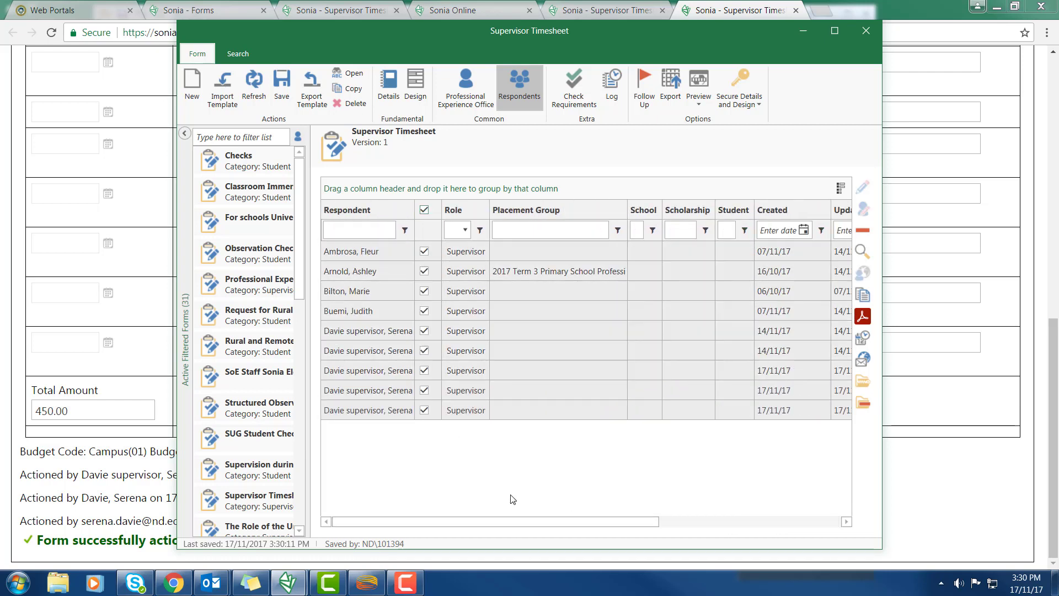
{"action": "left_click_drag", "start_coordinate": [523, 519], "coordinate": [783, 543]}
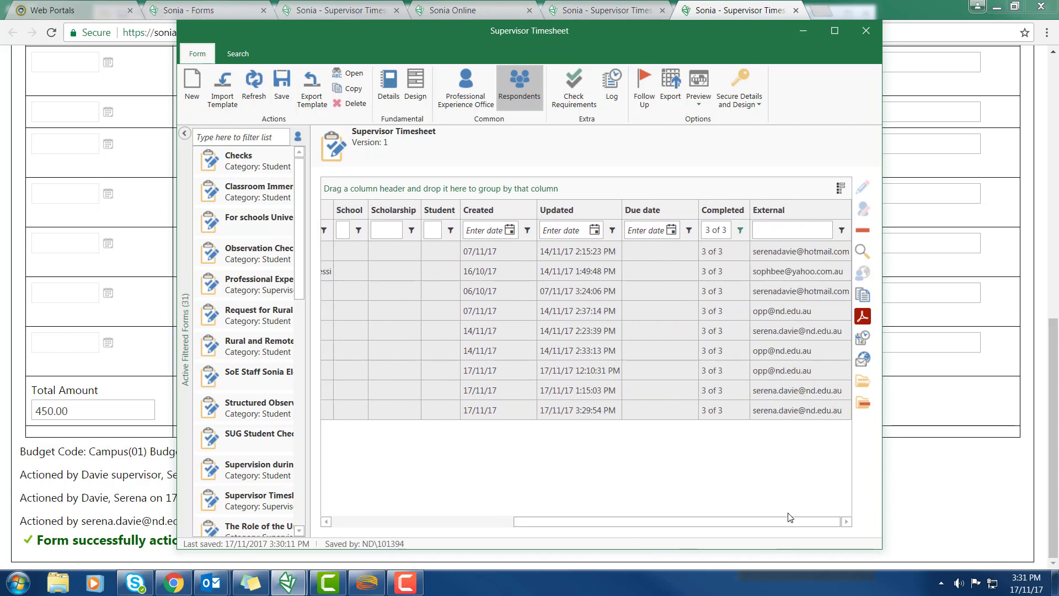
{"action": "left_click", "coordinate": [867, 321]}
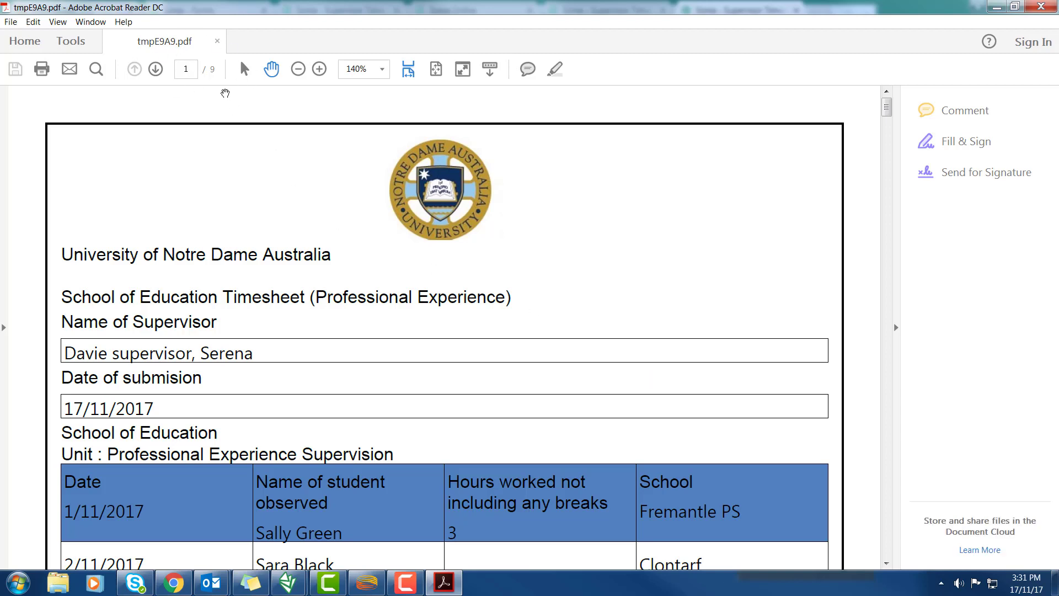
{"action": "scroll", "coordinate": [434, 334], "scroll_direction": "down", "scroll_amount": 5}
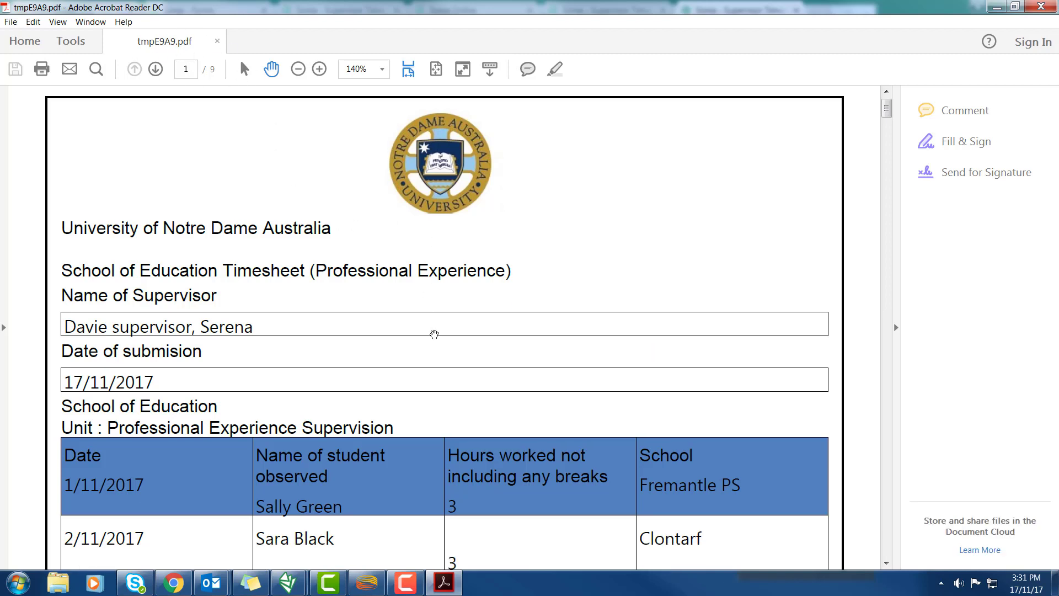
{"action": "scroll", "coordinate": [434, 334], "scroll_direction": "down", "scroll_amount": 10}
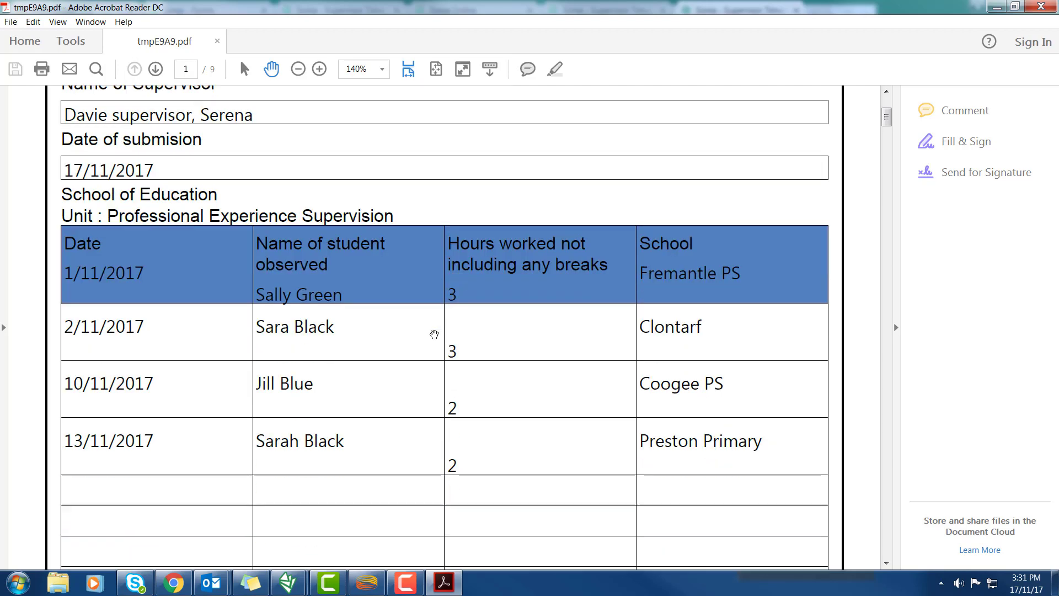
{"action": "scroll", "coordinate": [434, 334], "scroll_direction": "down", "scroll_amount": 7}
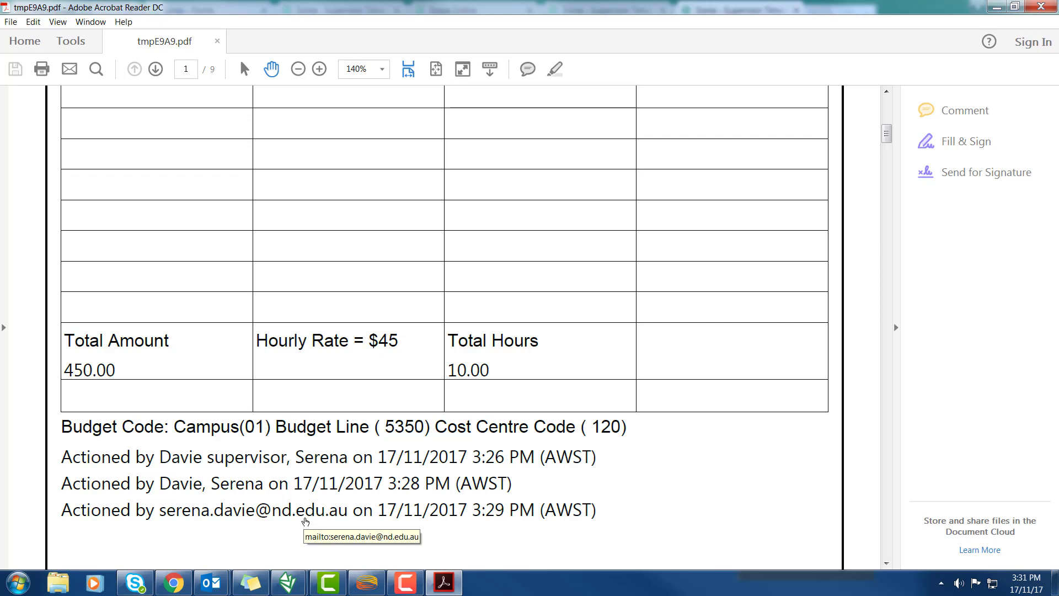
{"action": "scroll", "coordinate": [305, 521], "scroll_direction": "down", "scroll_amount": 6}
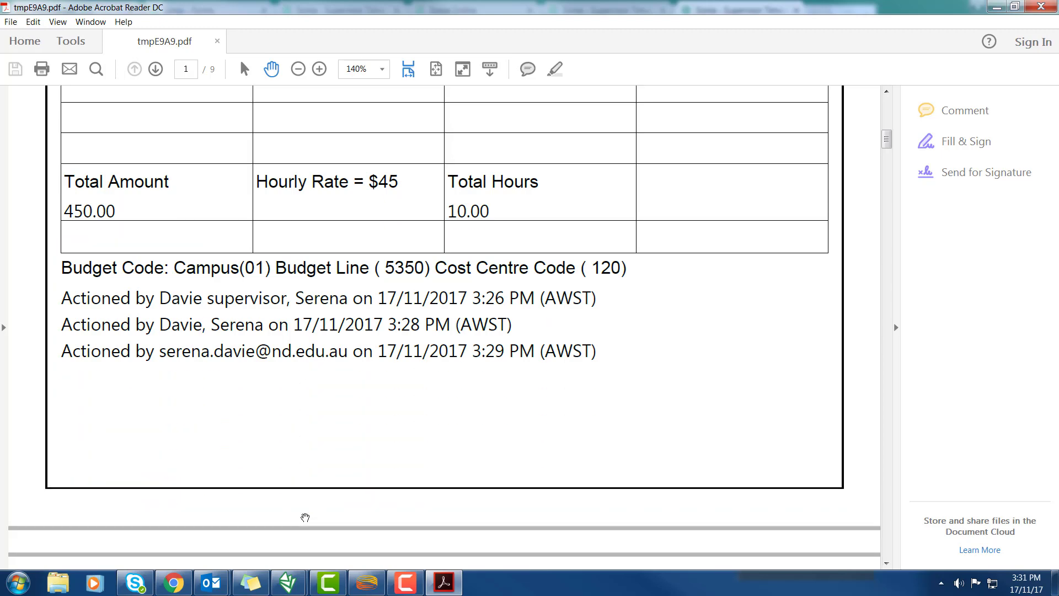
{"action": "scroll", "coordinate": [305, 518], "scroll_direction": "down", "scroll_amount": 10}
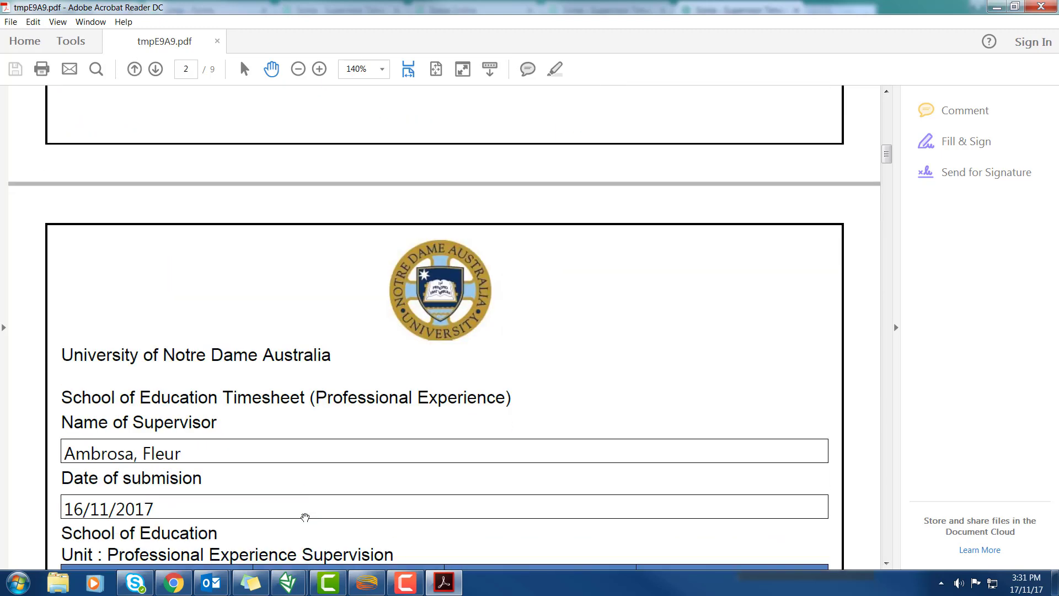
{"action": "scroll", "coordinate": [305, 517], "scroll_direction": "down", "scroll_amount": 7}
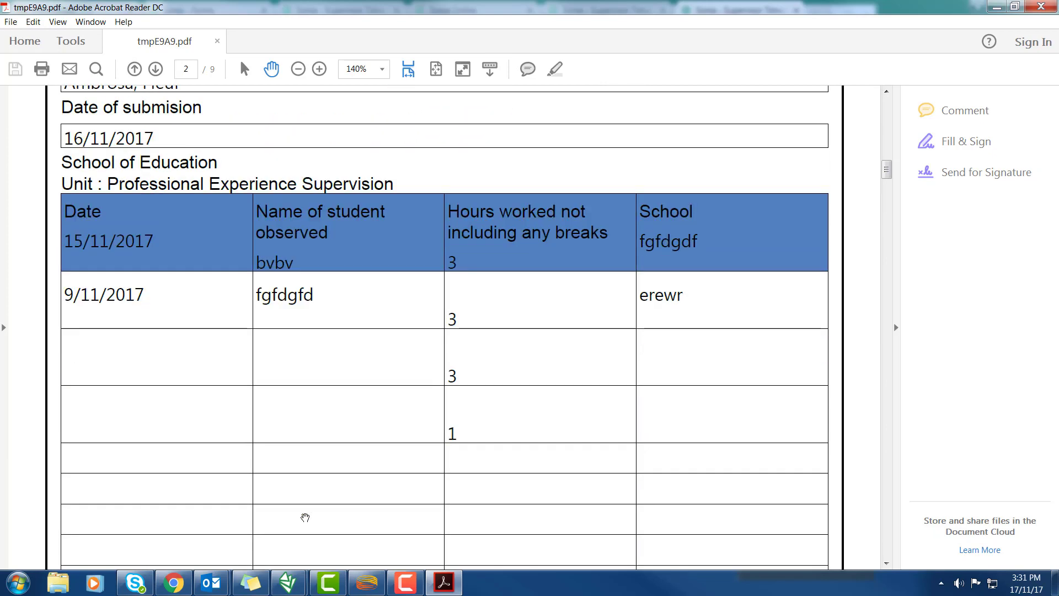
{"action": "scroll", "coordinate": [305, 517], "scroll_direction": "down", "scroll_amount": 11}
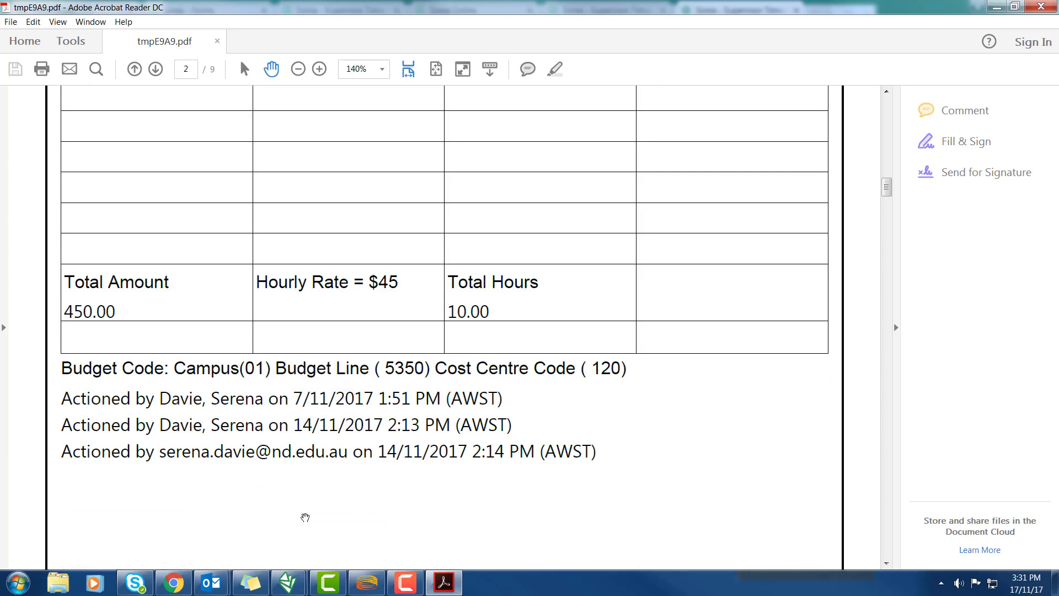
{"action": "scroll", "coordinate": [305, 518], "scroll_direction": "down", "scroll_amount": 16}
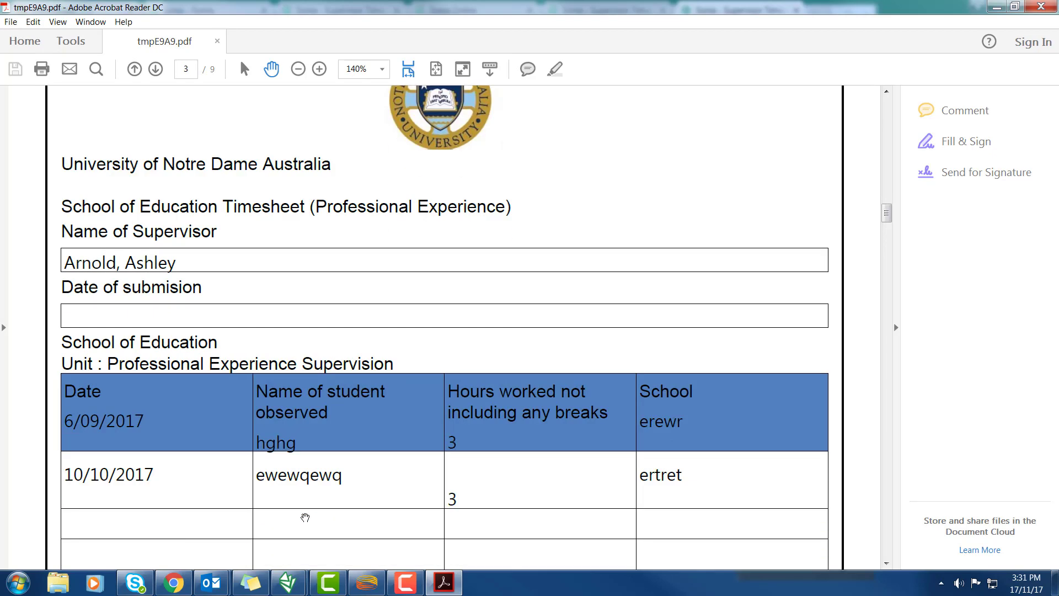
{"action": "scroll", "coordinate": [305, 518], "scroll_direction": "down", "scroll_amount": 13}
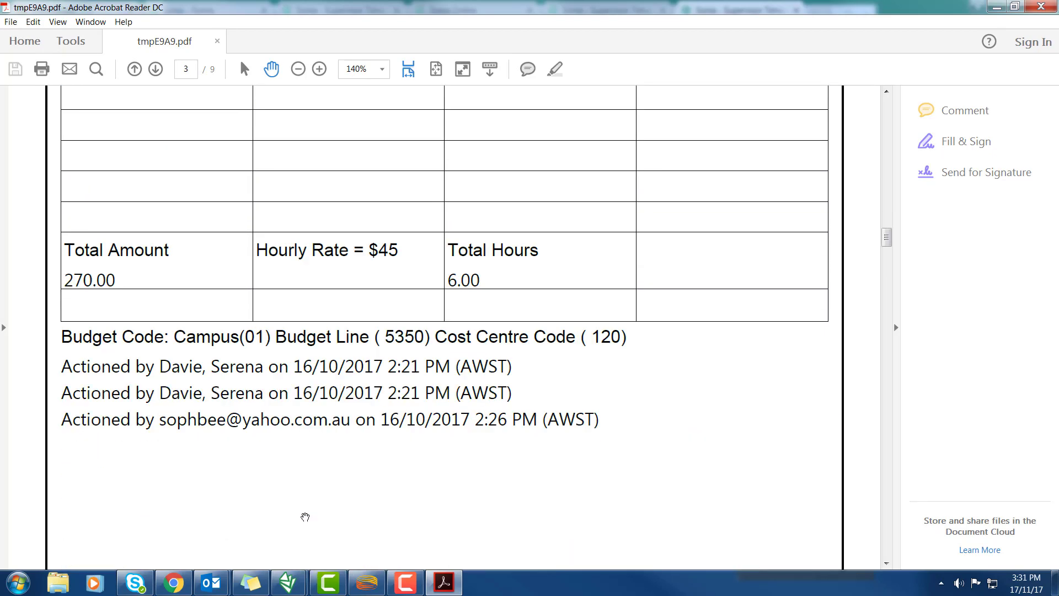
{"action": "scroll", "coordinate": [305, 517], "scroll_direction": "down", "scroll_amount": 18}
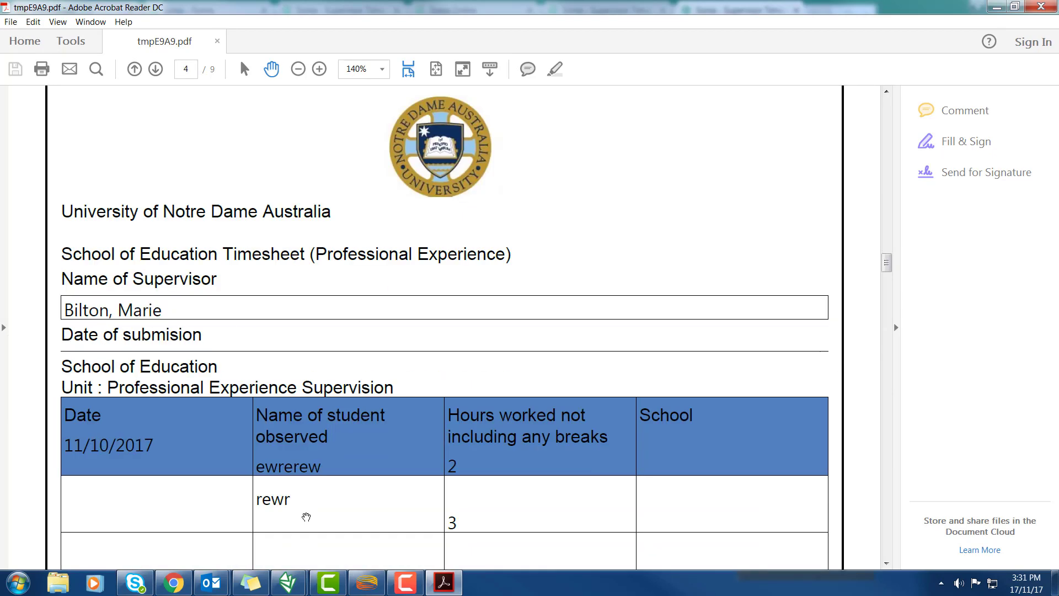
{"action": "scroll", "coordinate": [307, 516], "scroll_direction": "down", "scroll_amount": 11}
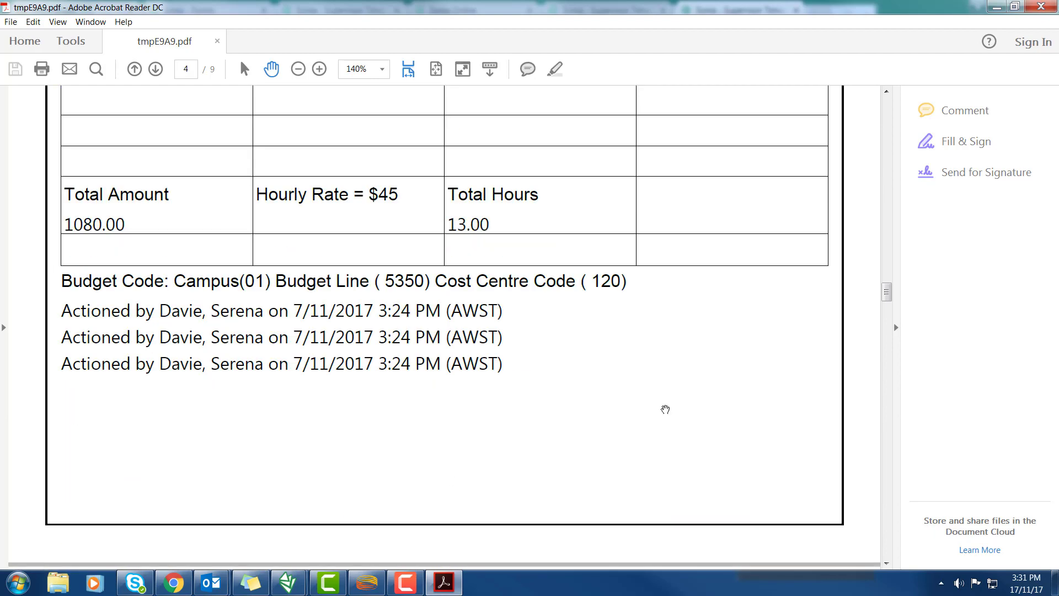
{"action": "left_click_drag", "start_coordinate": [888, 301], "coordinate": [888, 105]}
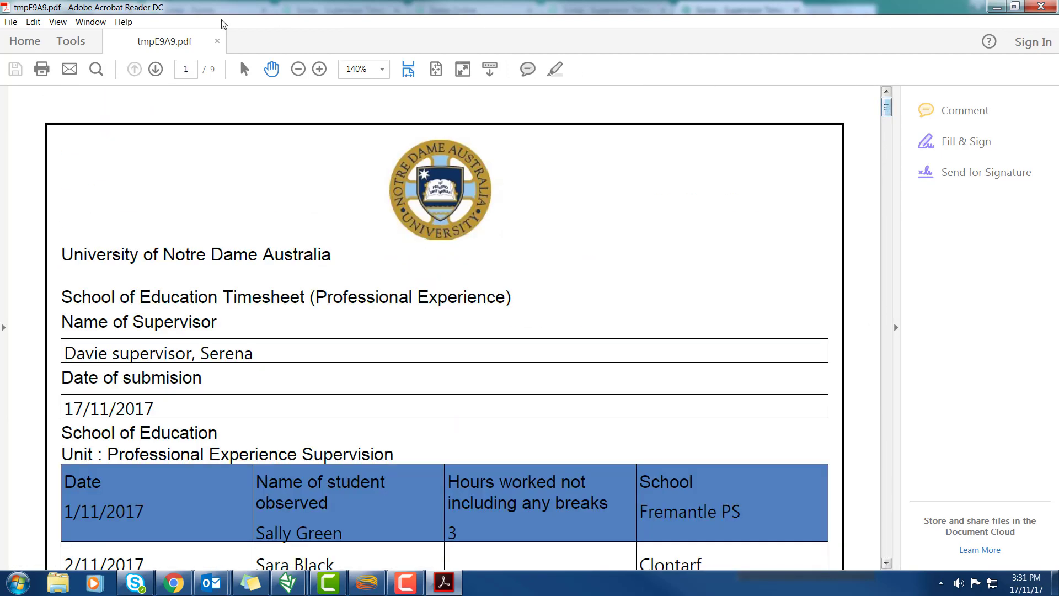
From the PDF's Save As dialog, create a new Finance folder on the Desktop
{"action": "left_click", "coordinate": [11, 22]}
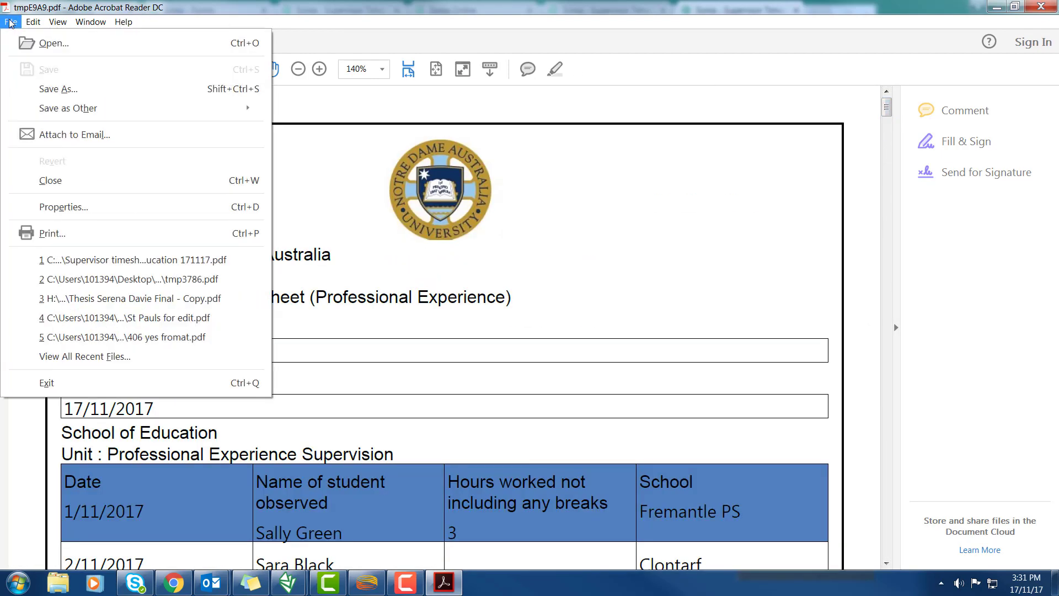
{"action": "left_click", "coordinate": [46, 95]}
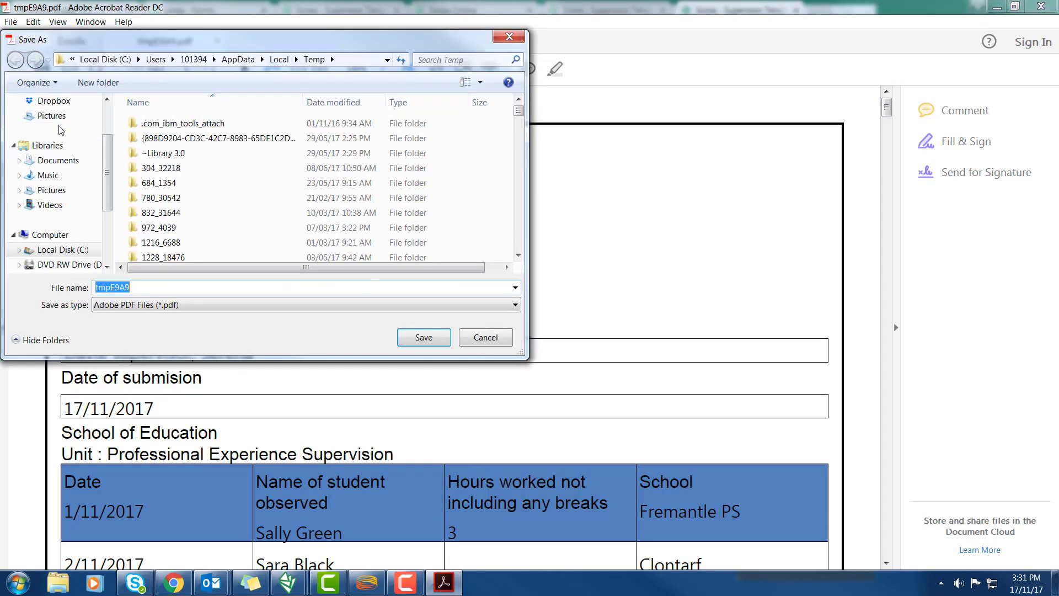
{"action": "left_click_drag", "start_coordinate": [108, 184], "coordinate": [110, 163]}
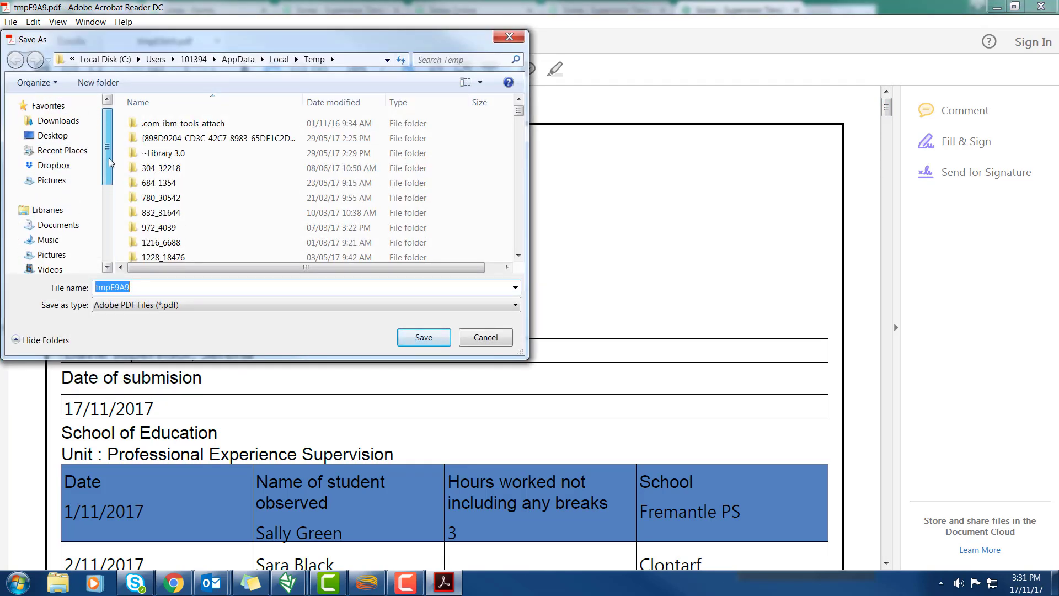
{"action": "left_click", "coordinate": [93, 135]}
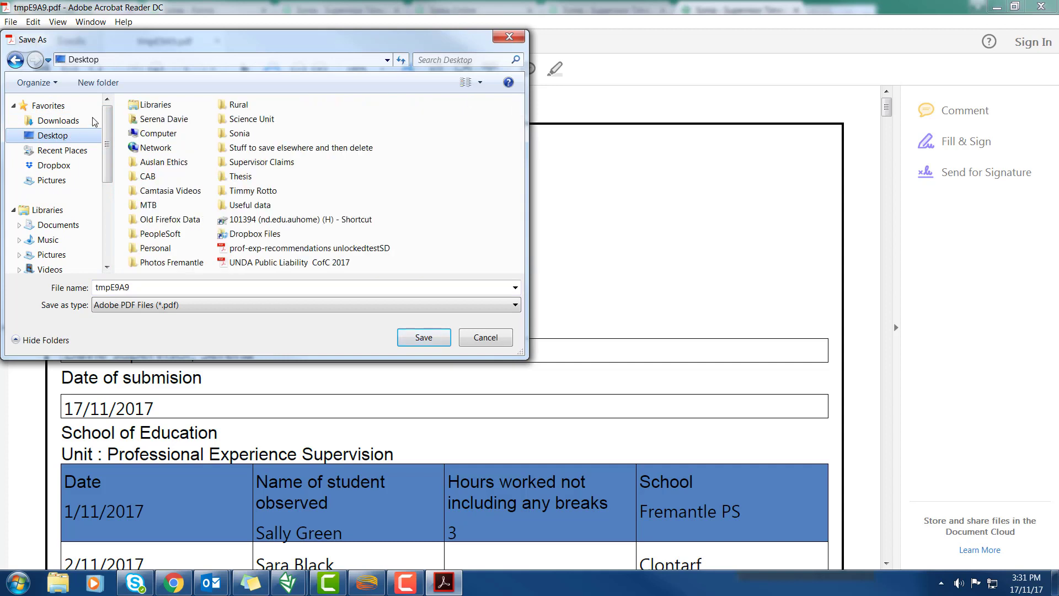
{"action": "left_click", "coordinate": [112, 82]}
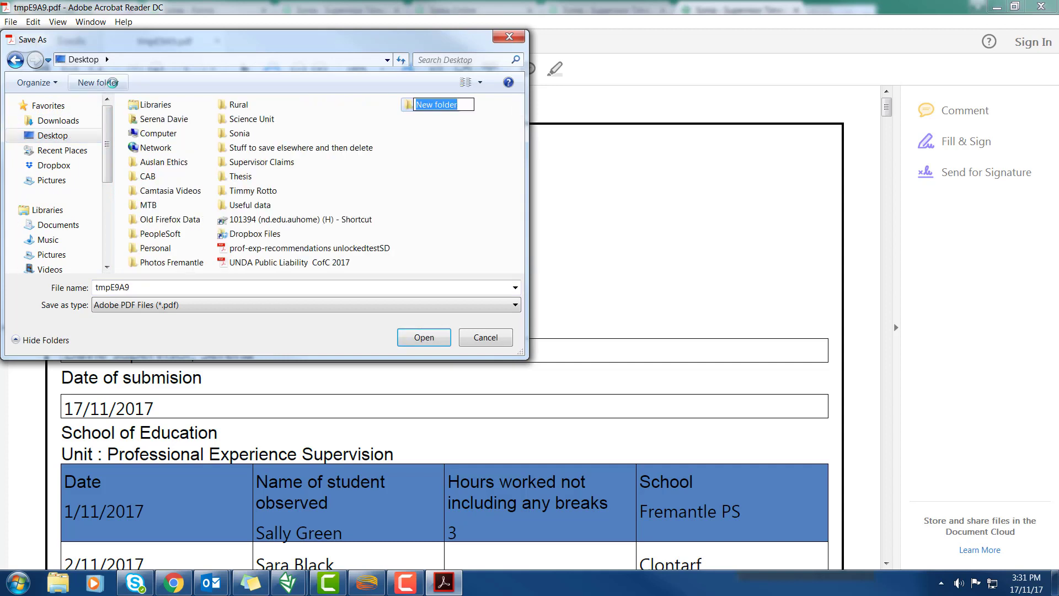
{"action": "type", "text": "Finance"}
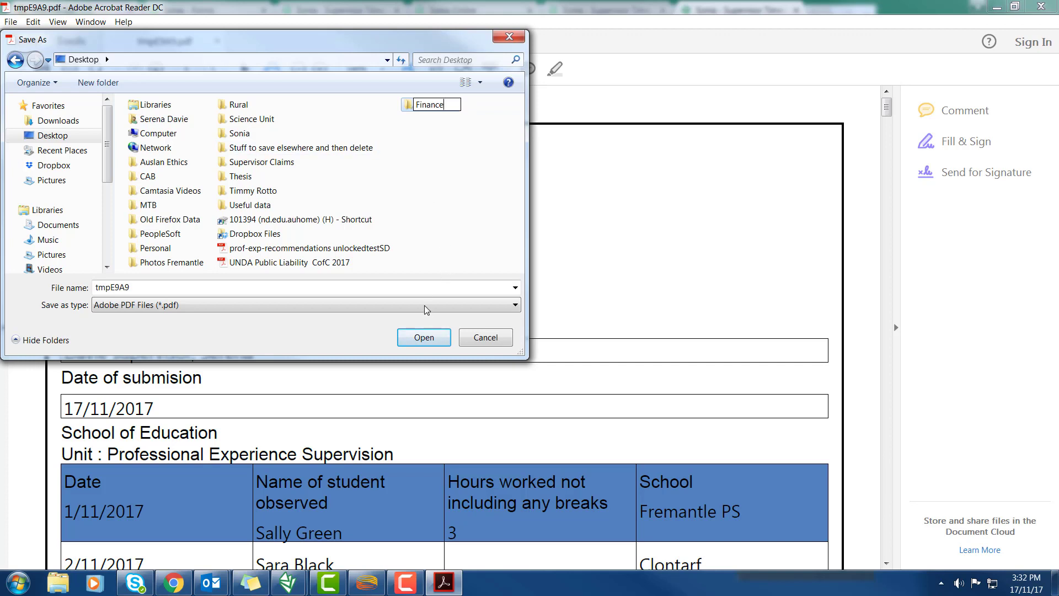
{"action": "left_click", "coordinate": [423, 254]}
Save the PDF inside the Finance folder as Tnesheets171117.pdf
{"action": "double_click", "coordinate": [430, 104]}
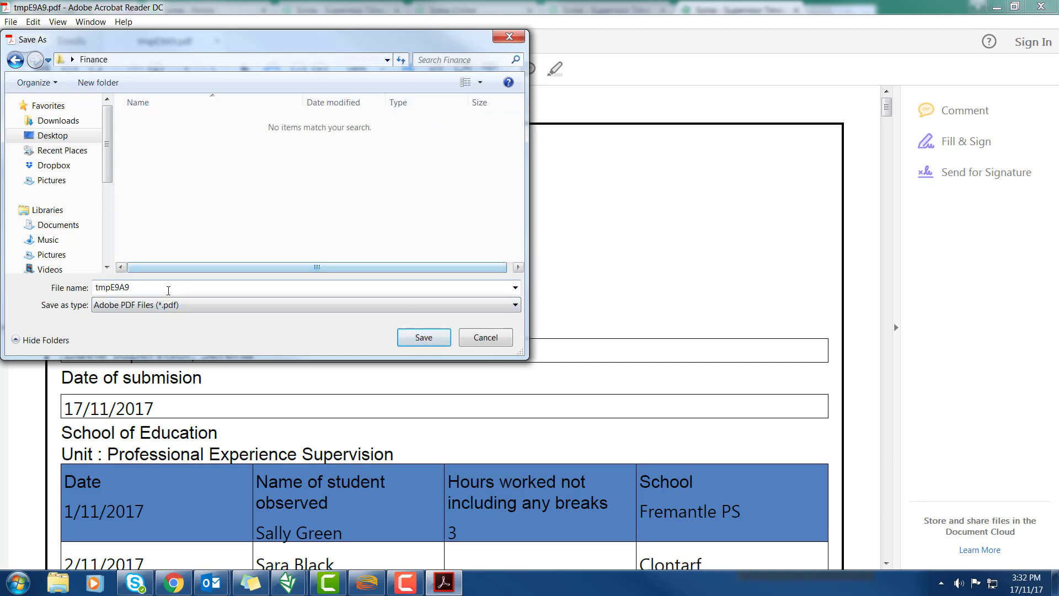
{"action": "double_click", "coordinate": [157, 292]}
{"action": "type", "text": "Tnesheets171117"}
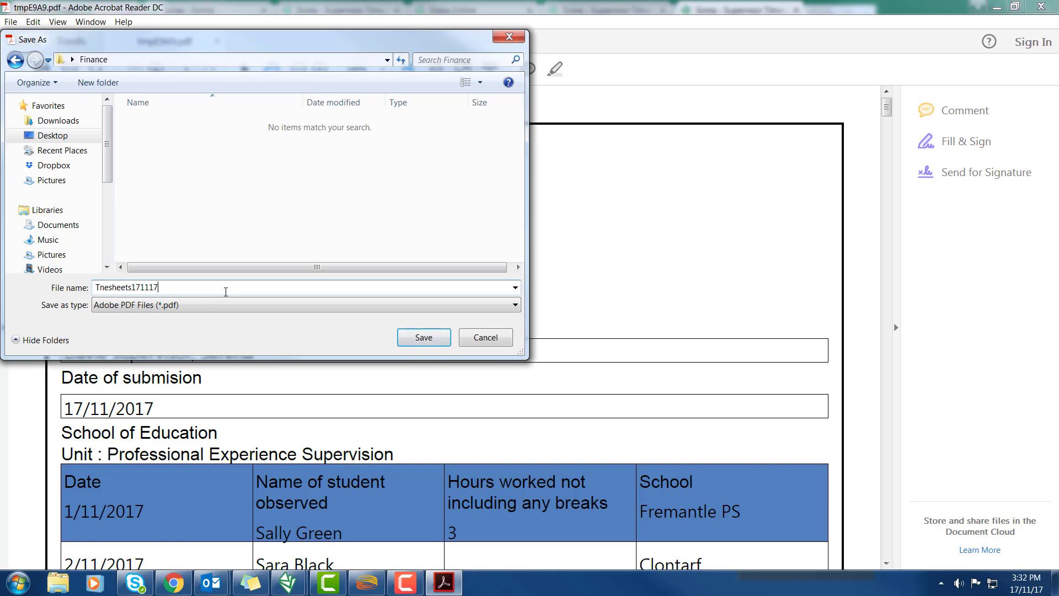
{"action": "left_click", "coordinate": [428, 338]}
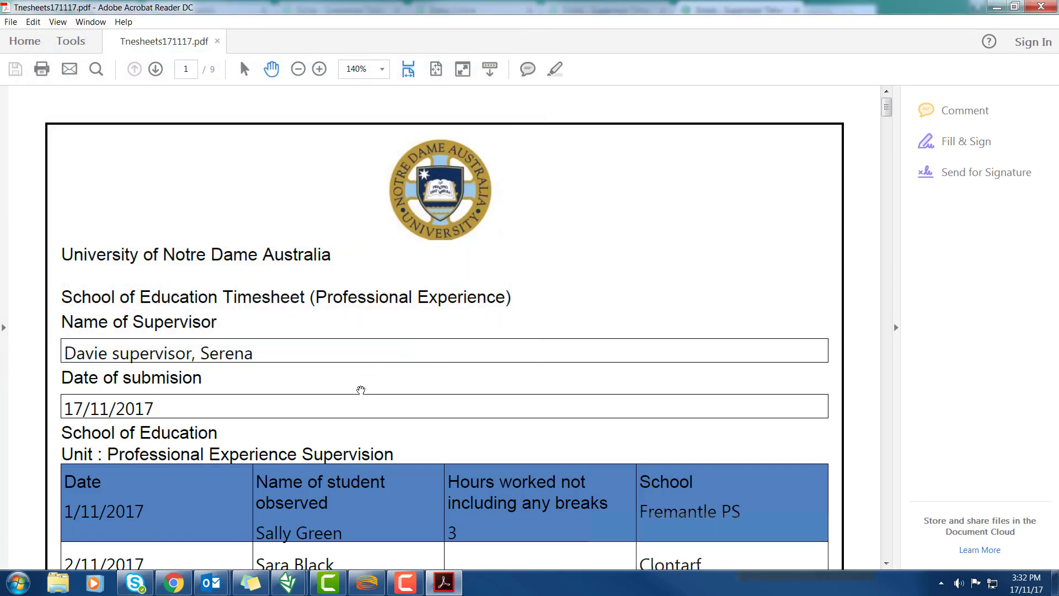
Return to Sonia's Supervisor Timesheet responses and open the Export Form Responses dialog
{"action": "mouse_move", "coordinate": [289, 590]}
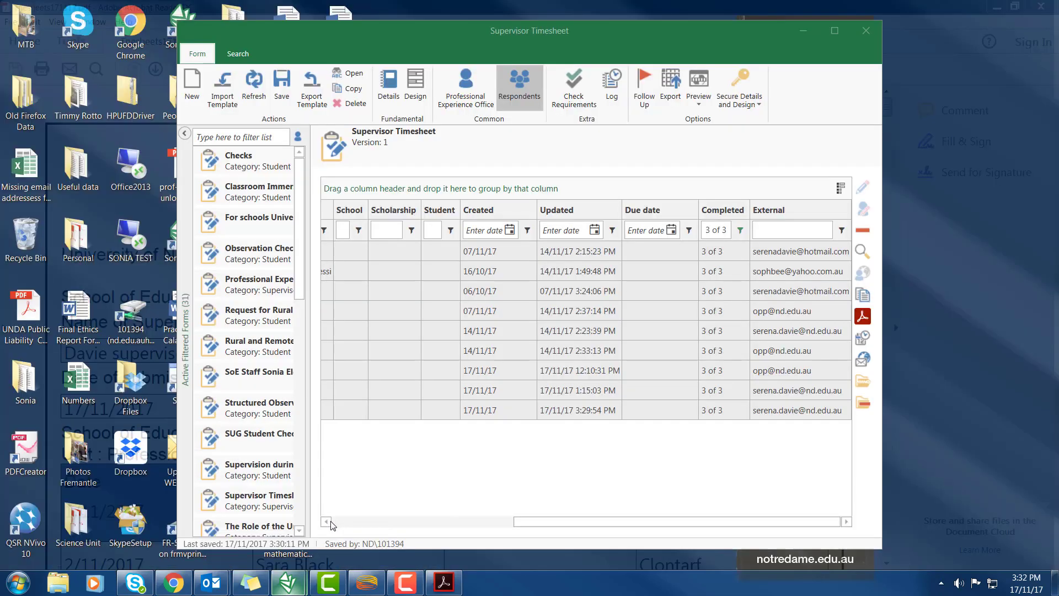
{"action": "left_click", "coordinate": [363, 513]}
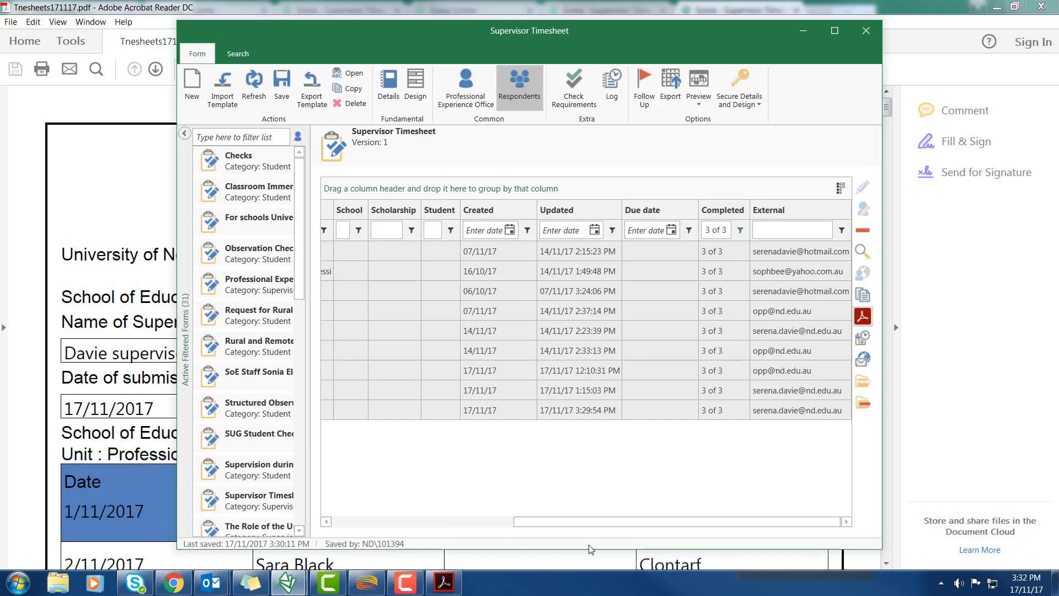
{"action": "left_click_drag", "start_coordinate": [609, 523], "coordinate": [426, 529]}
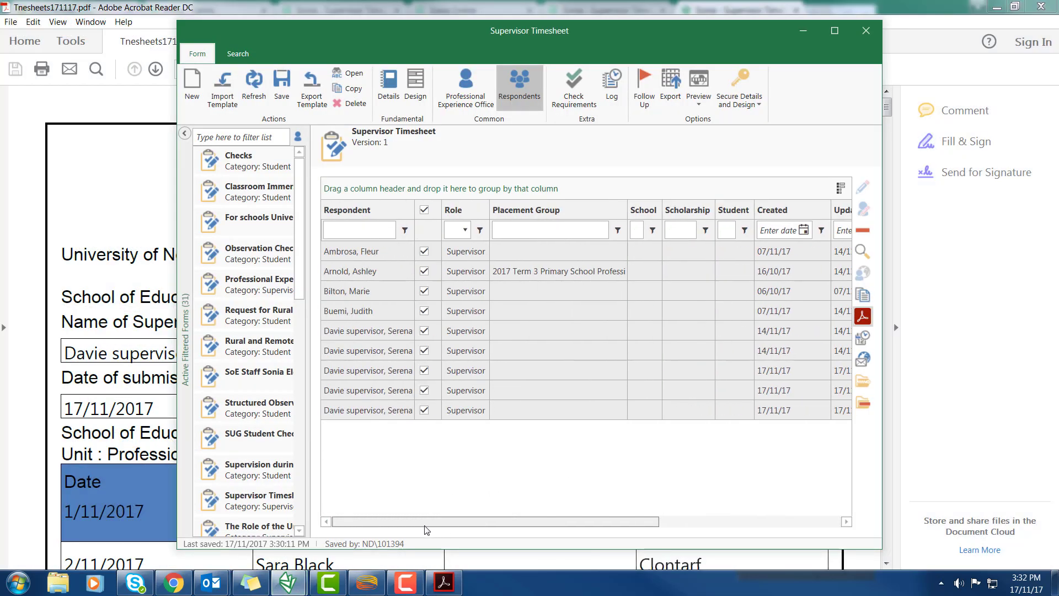
{"action": "left_click", "coordinate": [863, 317]}
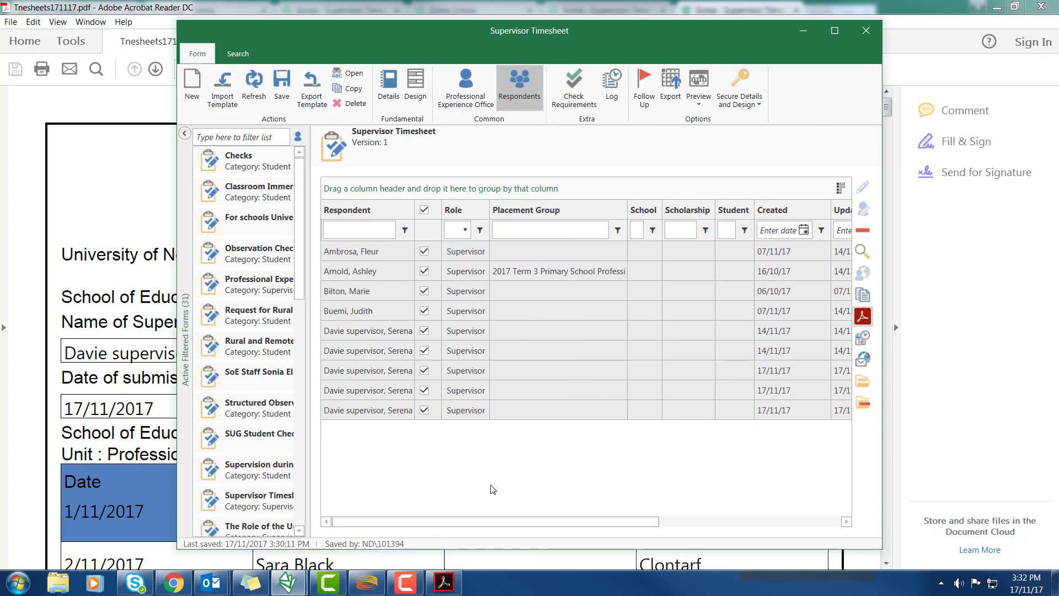
{"action": "left_click", "coordinate": [672, 88]}
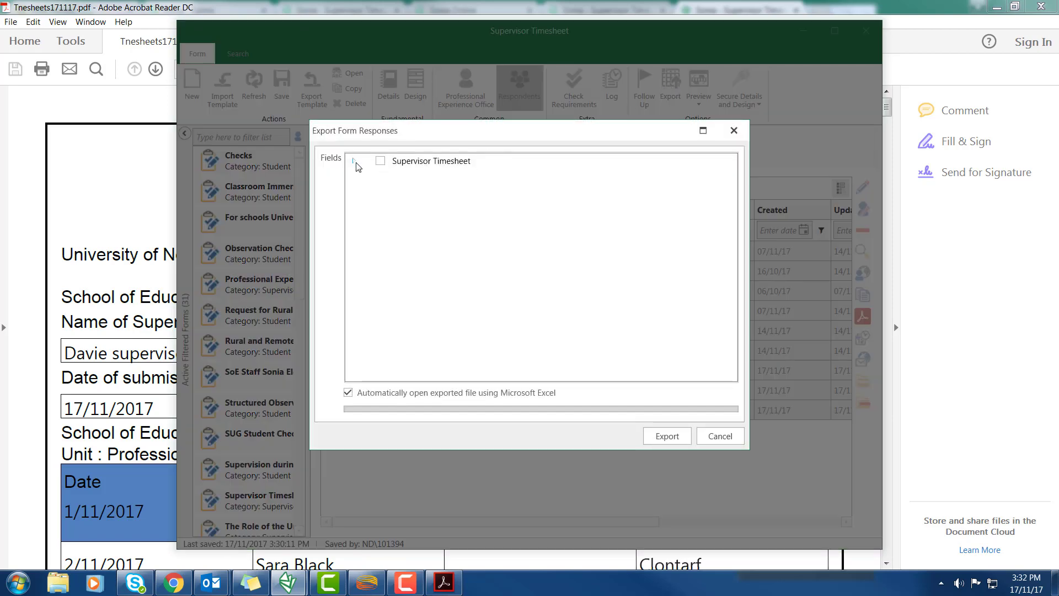
Choose the date, Total Amount, Total Hours and Dean fields for the export
{"action": "left_click", "coordinate": [354, 161]}
{"action": "left_click", "coordinate": [366, 187]}
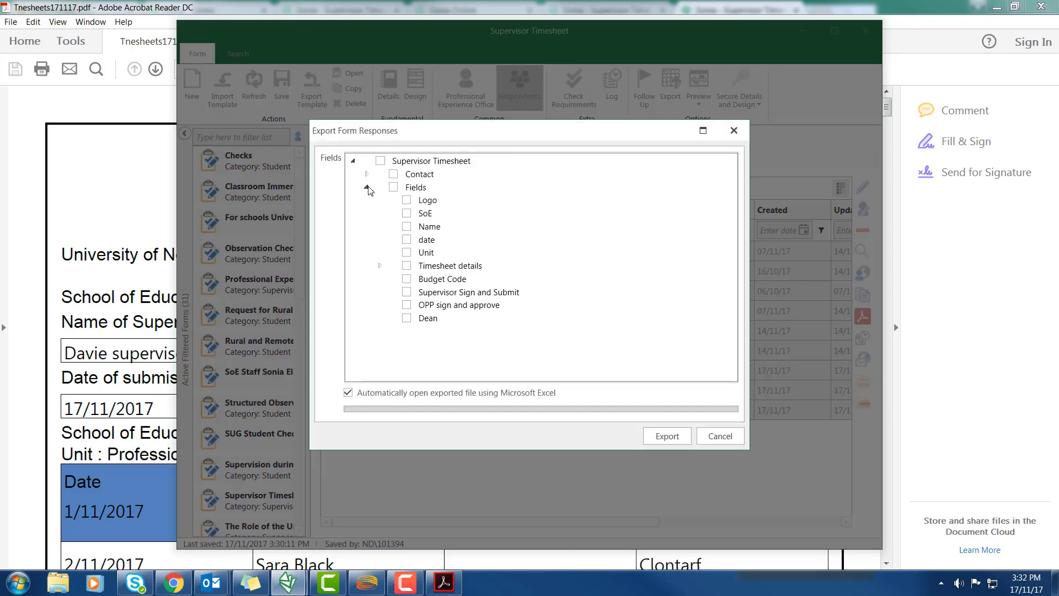
{"action": "left_click", "coordinate": [407, 240]}
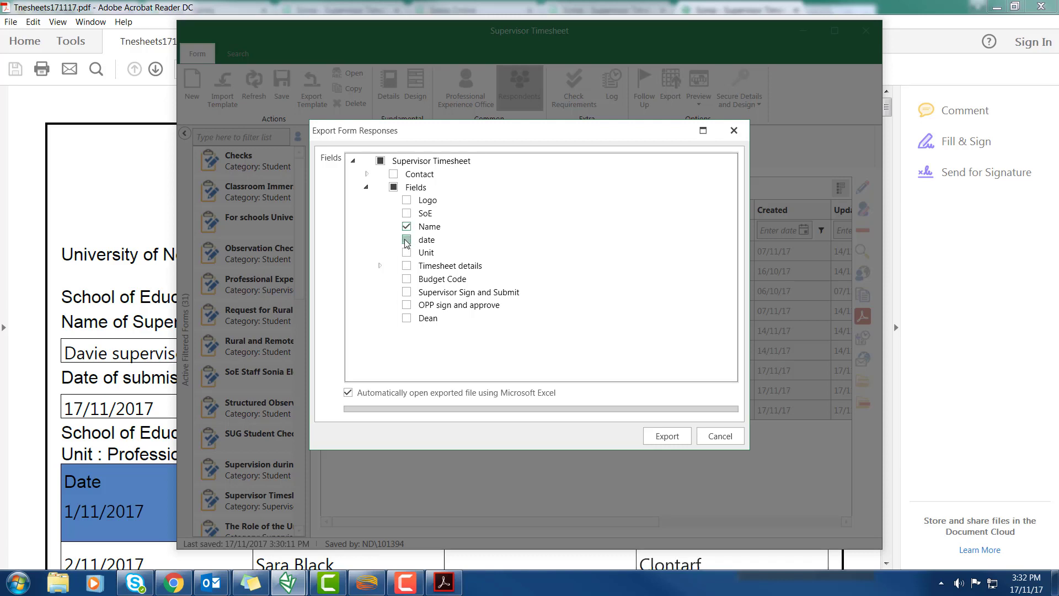
{"action": "left_click", "coordinate": [380, 267]}
{"action": "scroll", "coordinate": [731, 258], "scroll_direction": "down", "scroll_amount": 3}
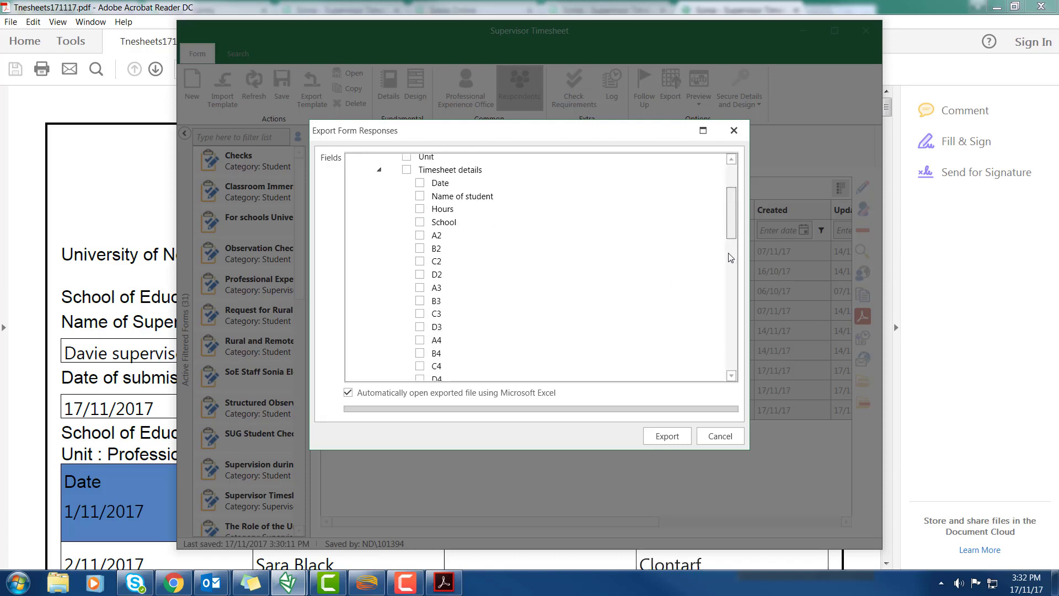
{"action": "scroll", "coordinate": [716, 326], "scroll_direction": "down", "scroll_amount": 14}
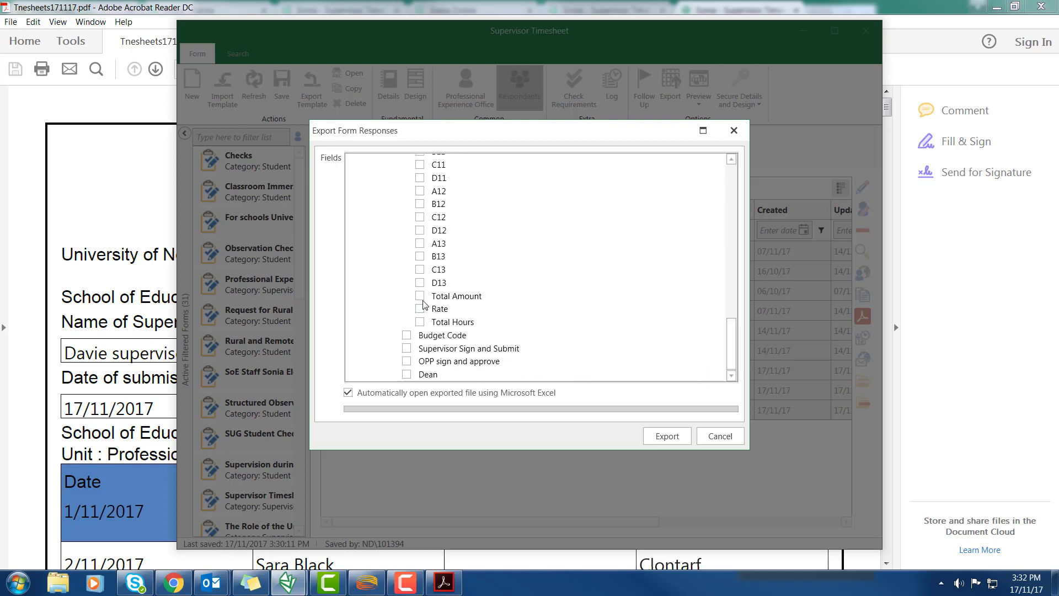
{"action": "left_click", "coordinate": [420, 297]}
{"action": "left_click", "coordinate": [420, 322]}
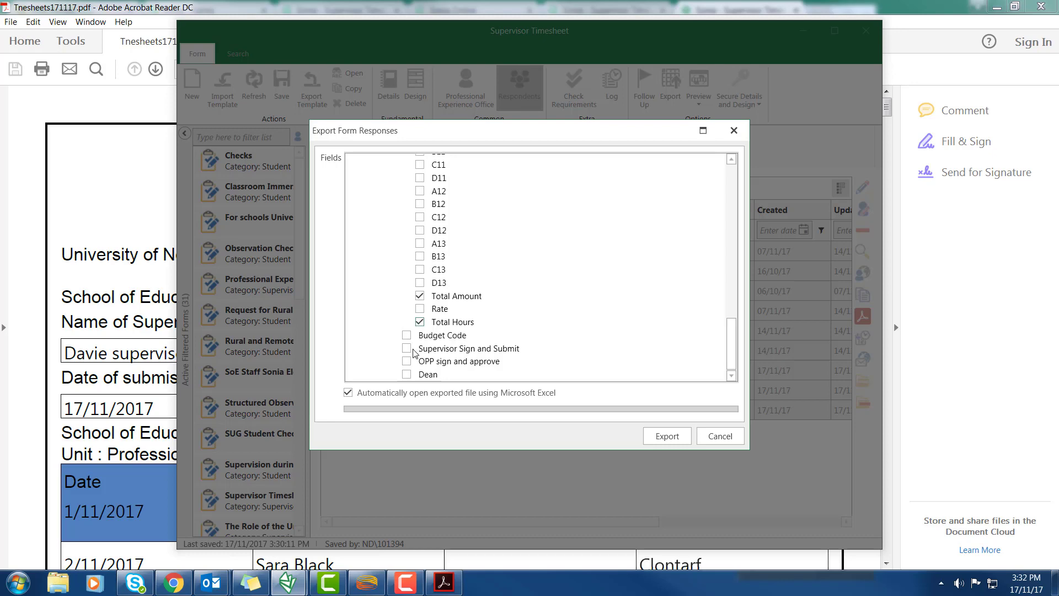
{"action": "left_click", "coordinate": [407, 375]}
Export to the fds XML file in SONIAReports Current, replacing the existing file
{"action": "left_click", "coordinate": [667, 436]}
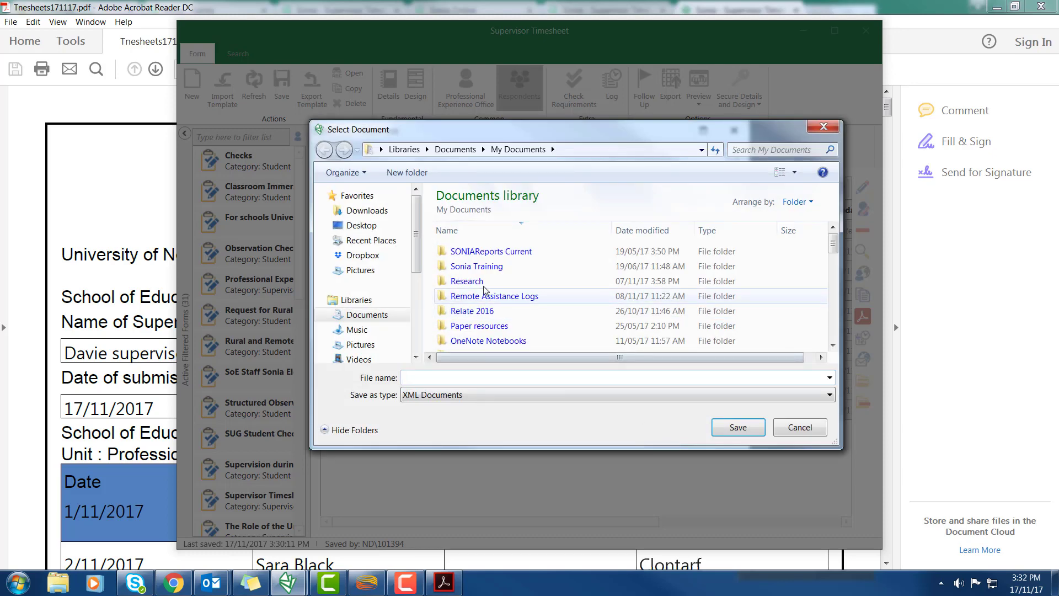
{"action": "left_click", "coordinate": [489, 252]}
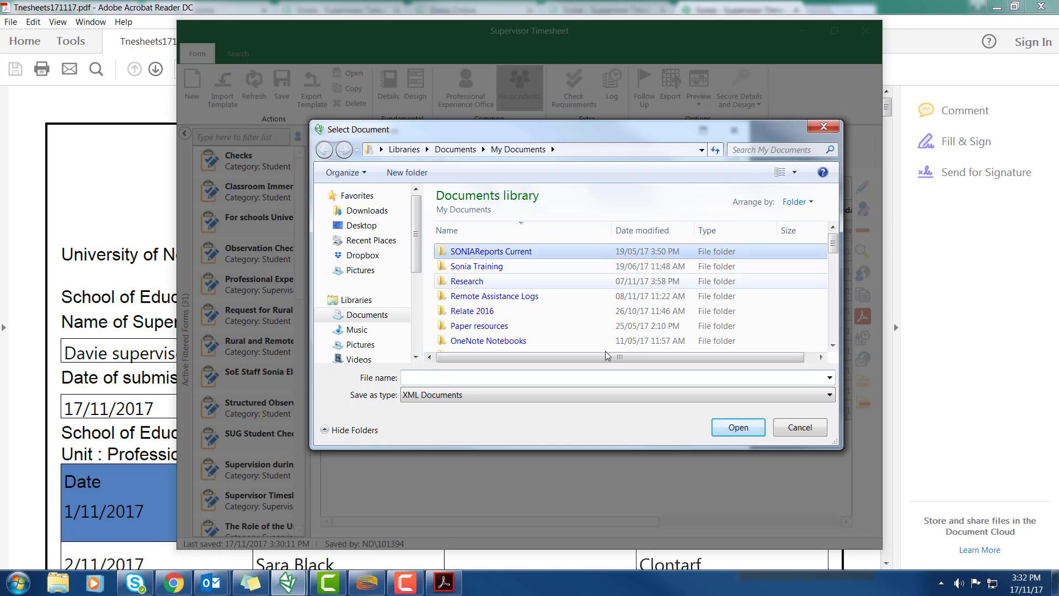
{"action": "left_click", "coordinate": [732, 431]}
{"action": "left_click", "coordinate": [466, 267]}
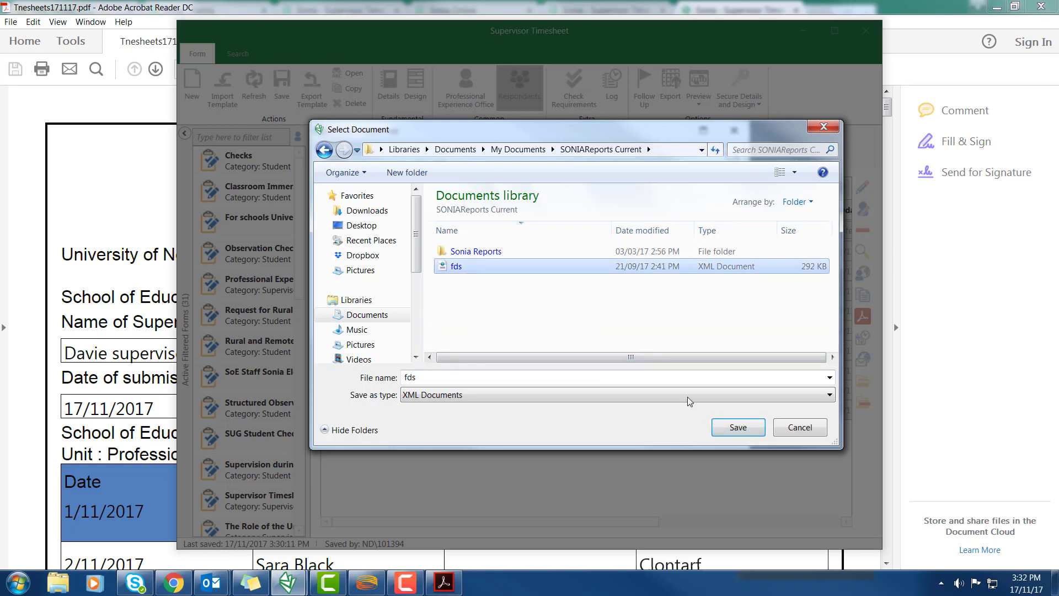
{"action": "left_click", "coordinate": [739, 428]}
{"action": "key", "text": "Return"}
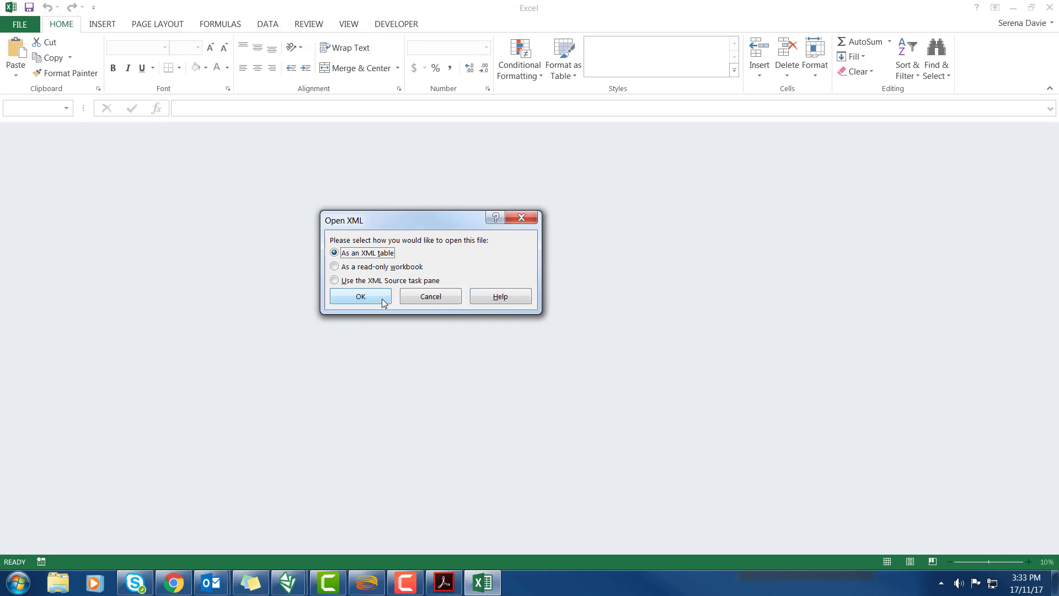
Open the exported XML in Excel as an XML table, accepting the schema notice
{"action": "left_click", "coordinate": [358, 297]}
{"action": "left_click", "coordinate": [491, 291]}
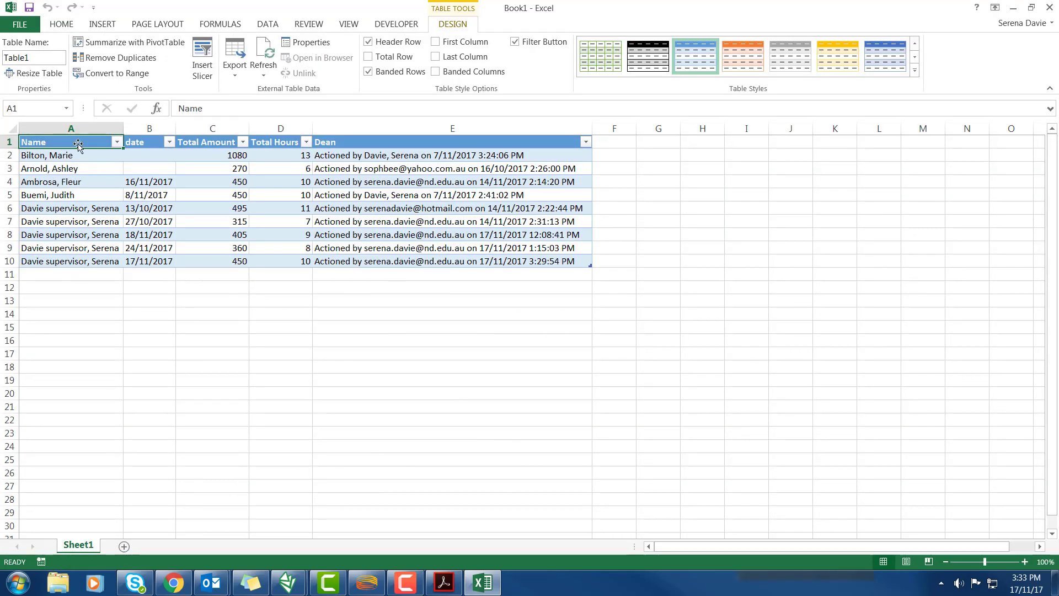
{"action": "left_click_drag", "start_coordinate": [70, 208], "coordinate": [71, 275]}
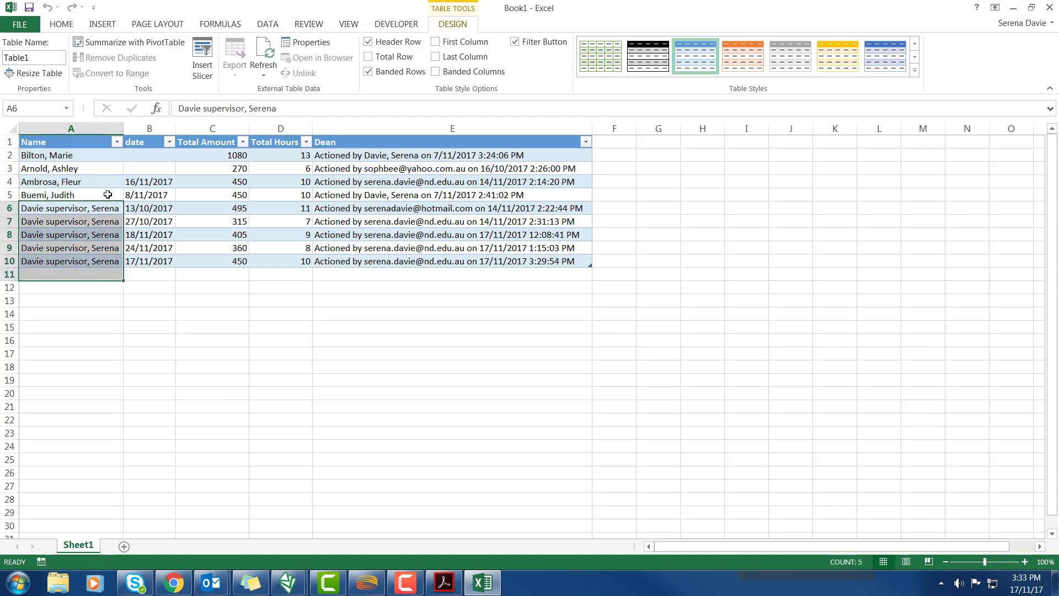
{"action": "left_click", "coordinate": [148, 154]}
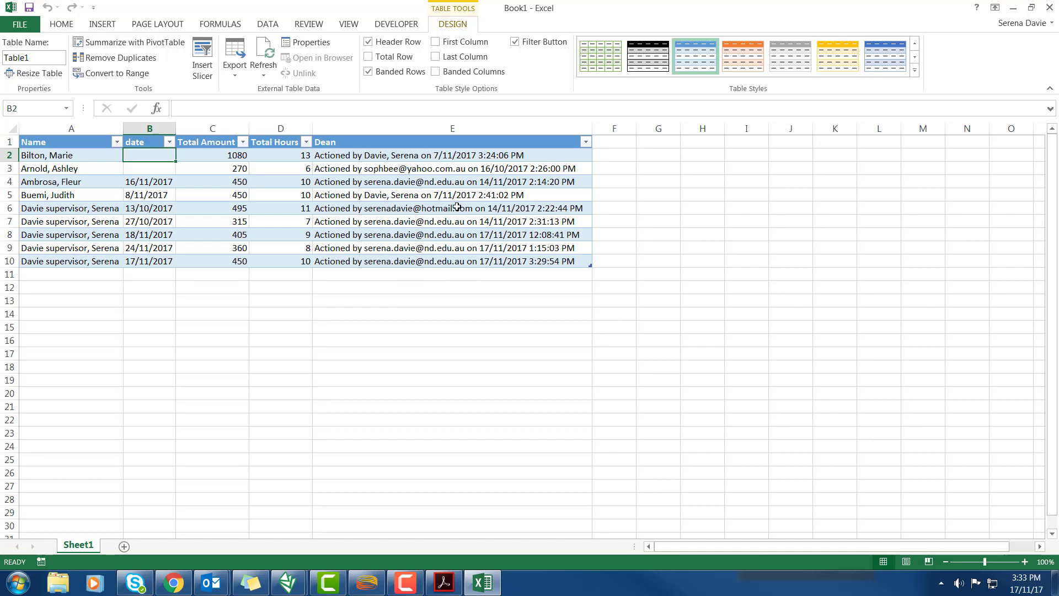
Use Save As to store the workbook as Timesheets171117 in Desktop\Finance
{"action": "left_click", "coordinate": [31, 25]}
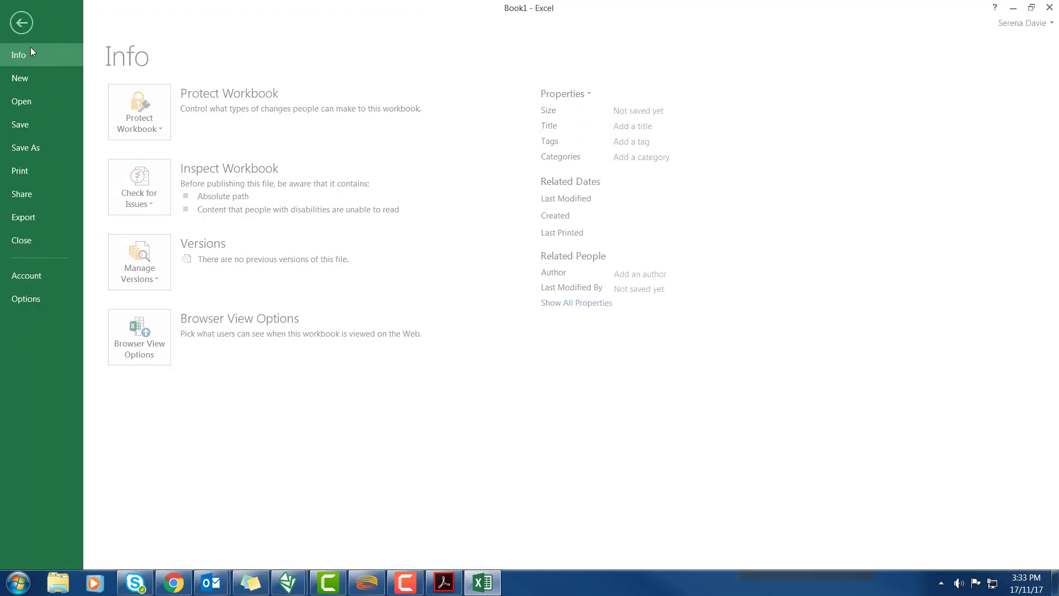
{"action": "left_click", "coordinate": [38, 150]}
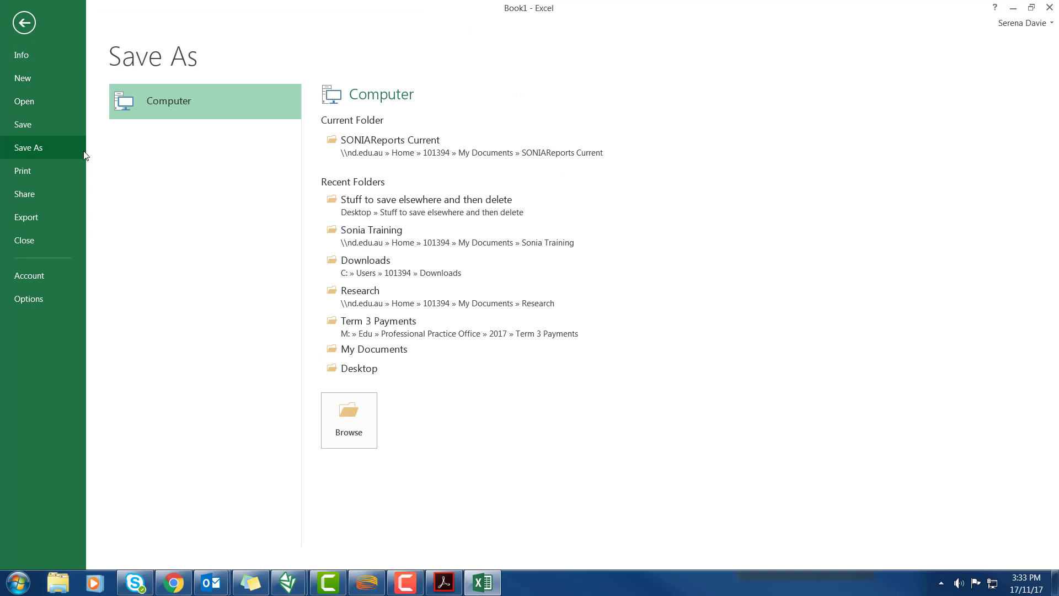
{"action": "left_click", "coordinate": [359, 368]}
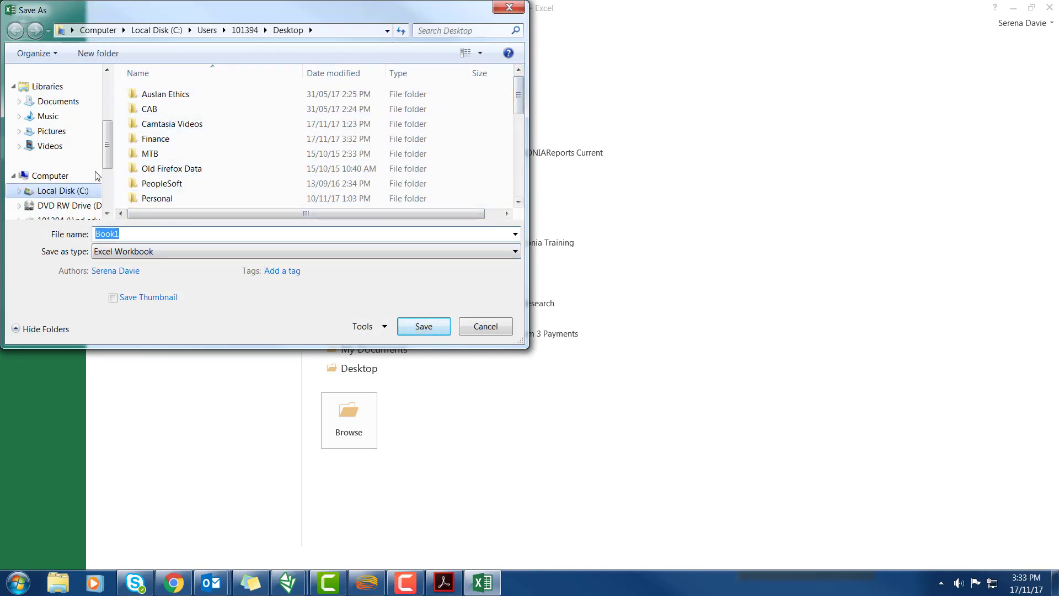
{"action": "left_click_drag", "start_coordinate": [108, 151], "coordinate": [124, 122]}
{"action": "scroll", "coordinate": [61, 104], "scroll_direction": "down", "scroll_amount": 1}
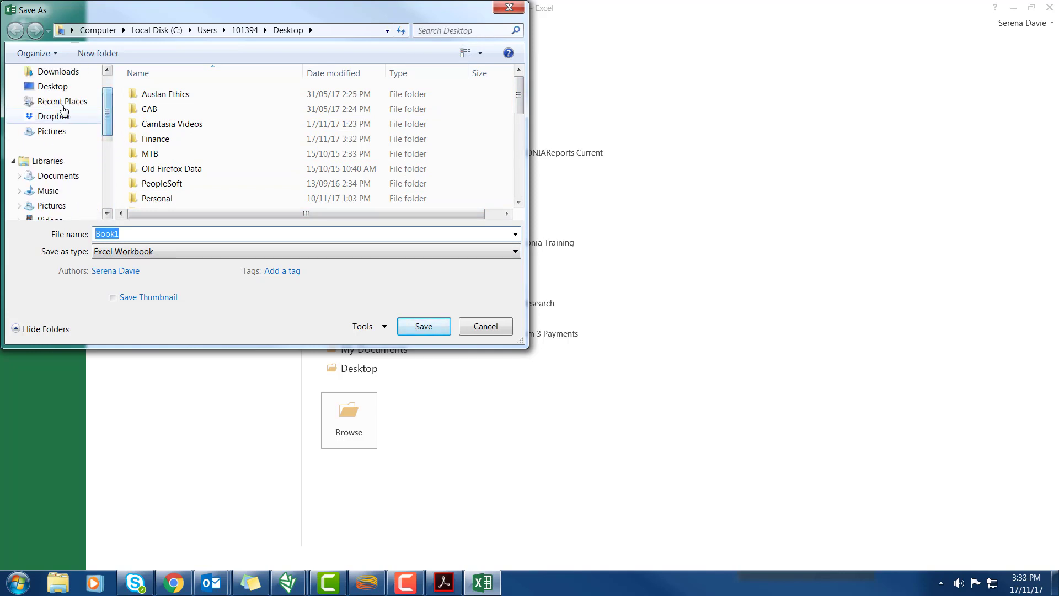
{"action": "left_click", "coordinate": [55, 87]}
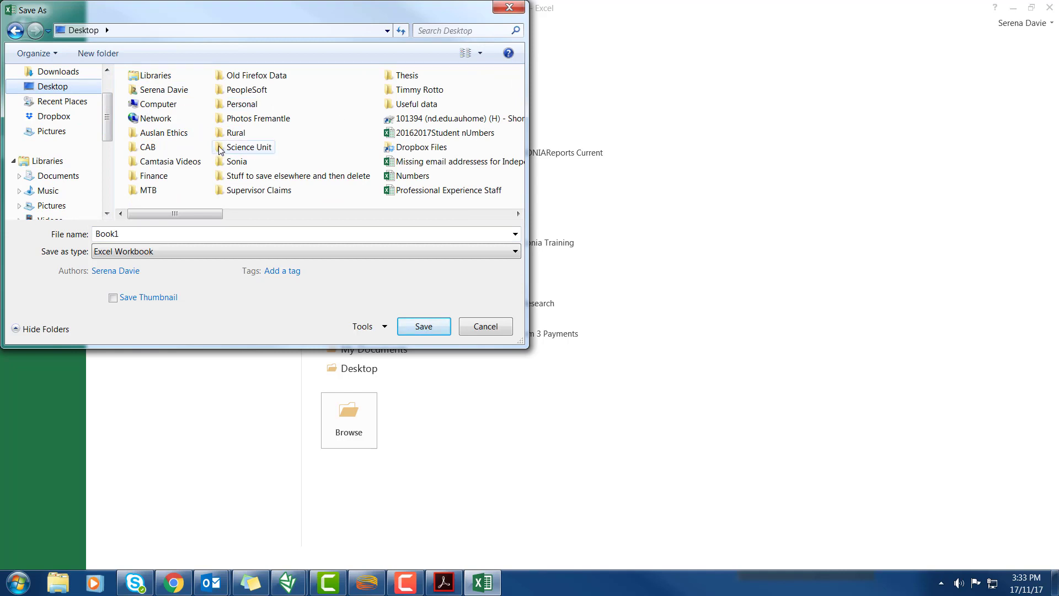
{"action": "double_click", "coordinate": [169, 176]}
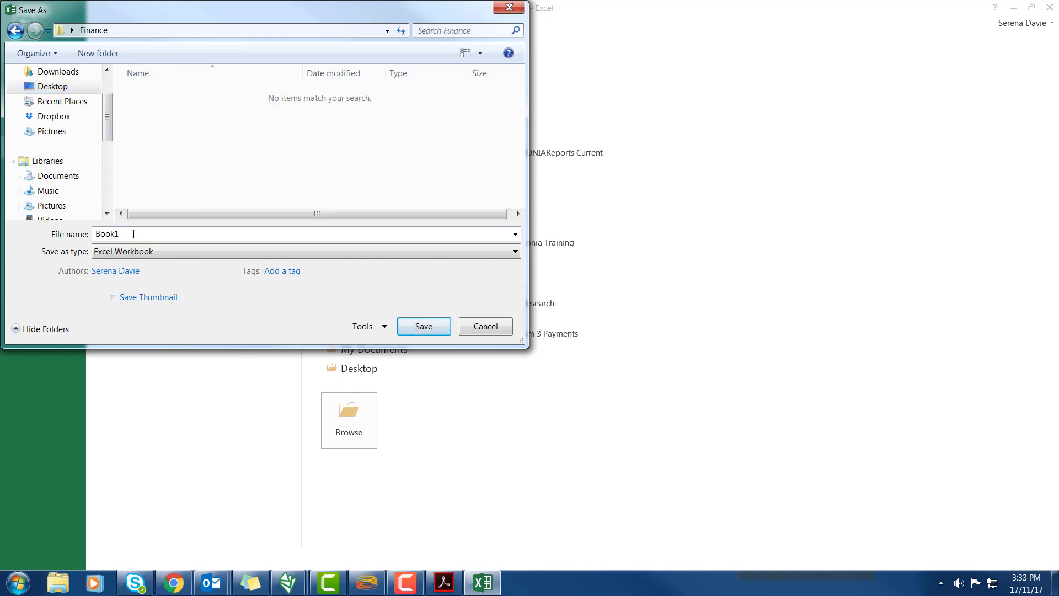
{"action": "left_click", "coordinate": [161, 235]}
{"action": "type", "text": "Timesheets171117"}
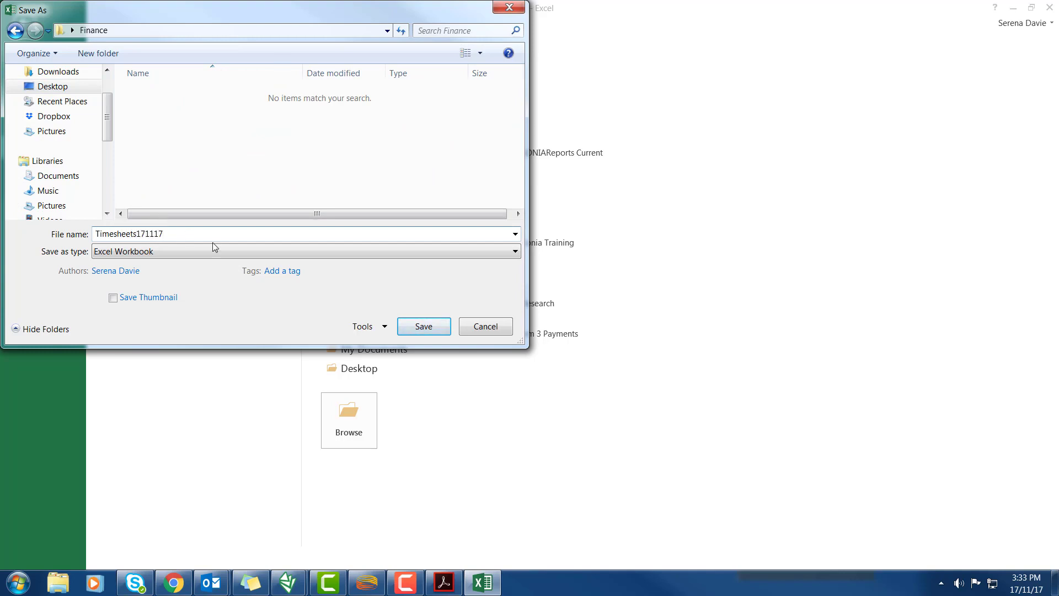
{"action": "left_click", "coordinate": [426, 326]}
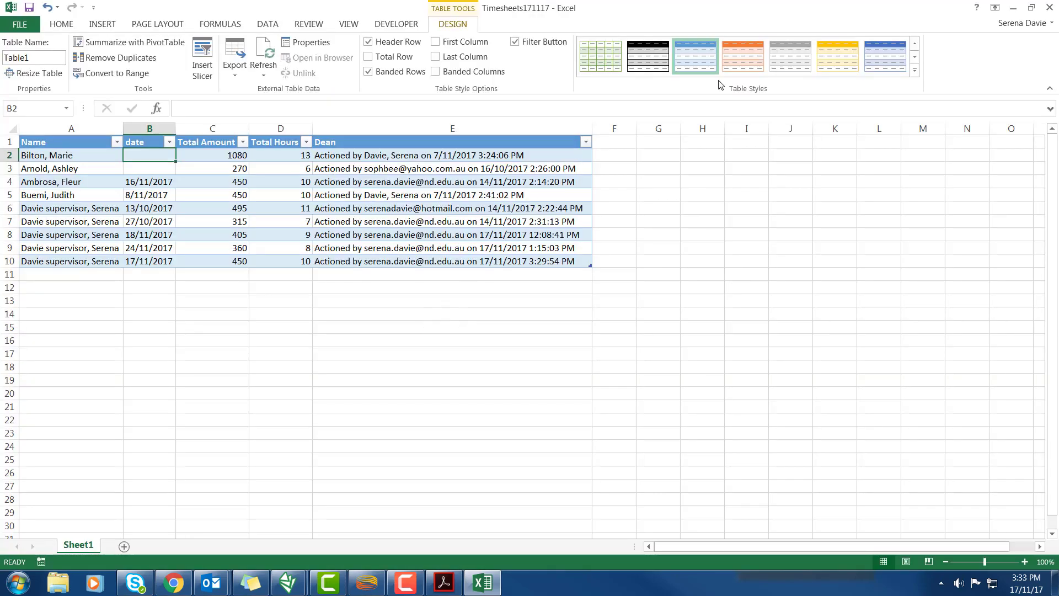
Close Excel and Acrobat, then start a new Outlook email addressed to the practice office
{"action": "left_click", "coordinate": [1051, 7]}
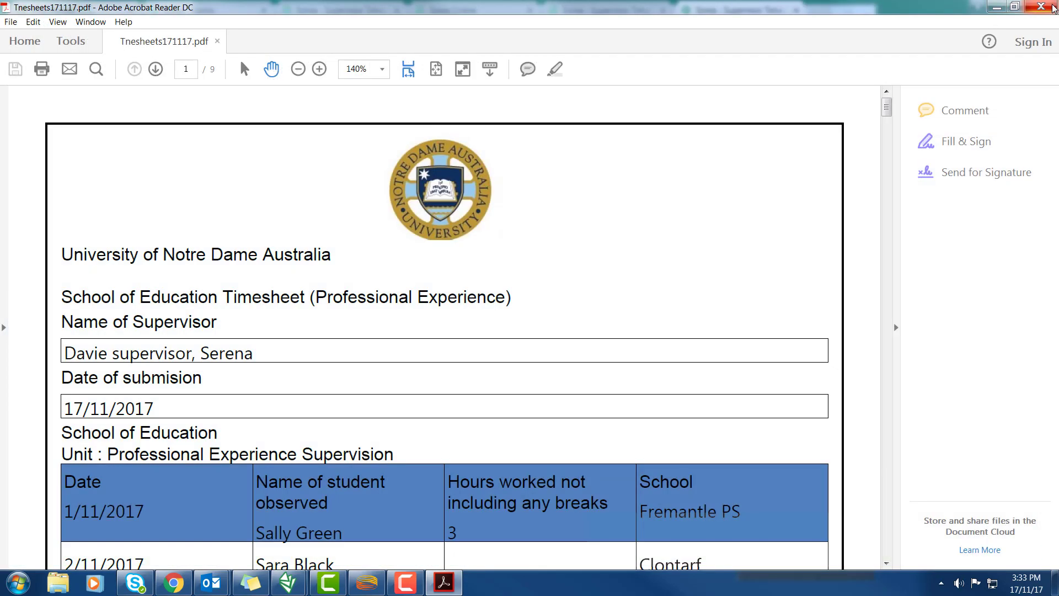
{"action": "left_click", "coordinate": [1042, 6]}
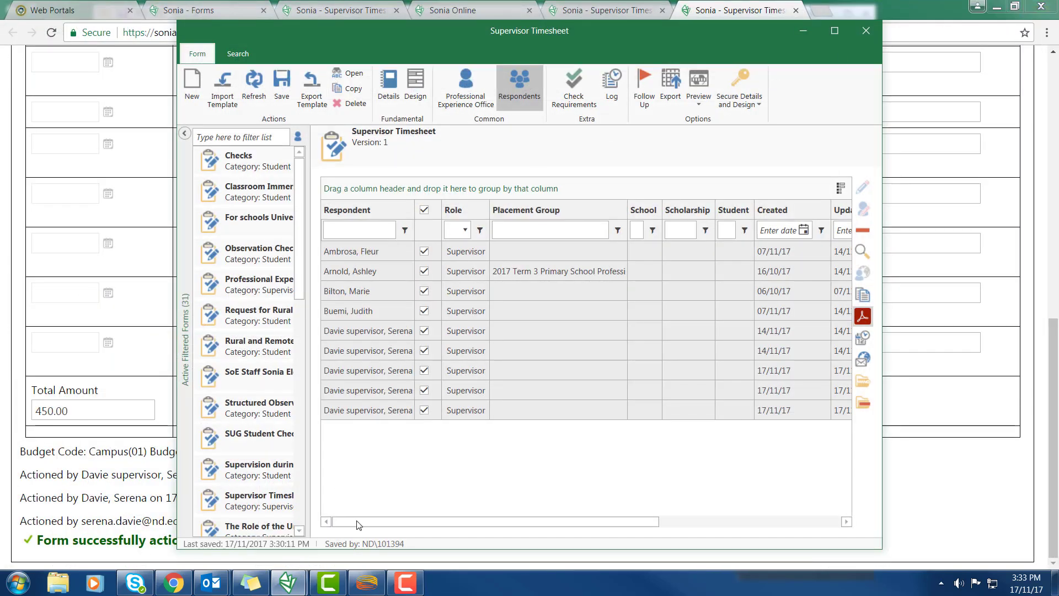
{"action": "left_click_drag", "start_coordinate": [1058, 25], "coordinate": [324, 37]}
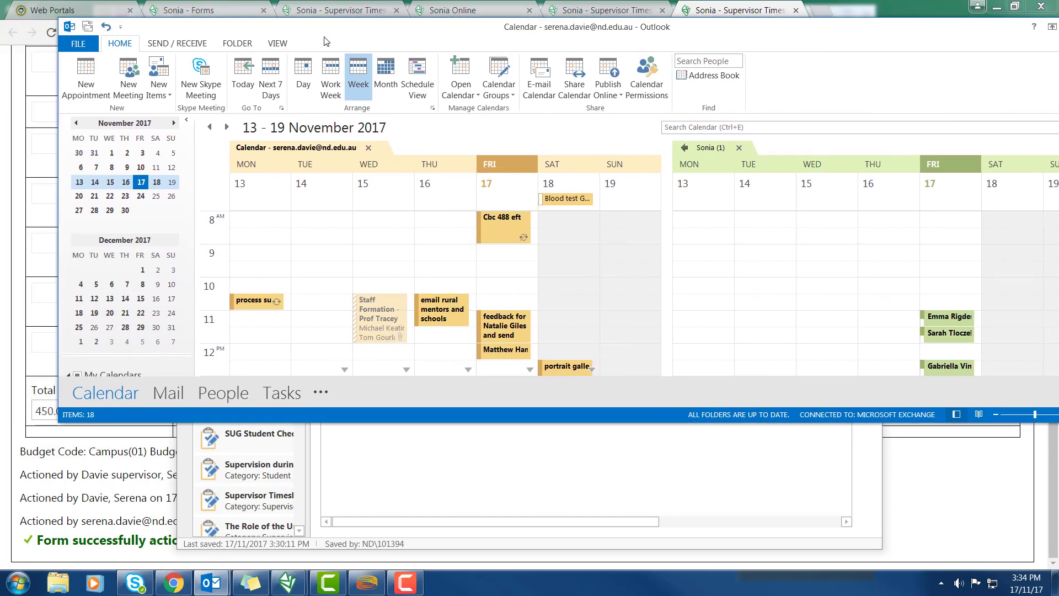
{"action": "left_click", "coordinate": [169, 392]}
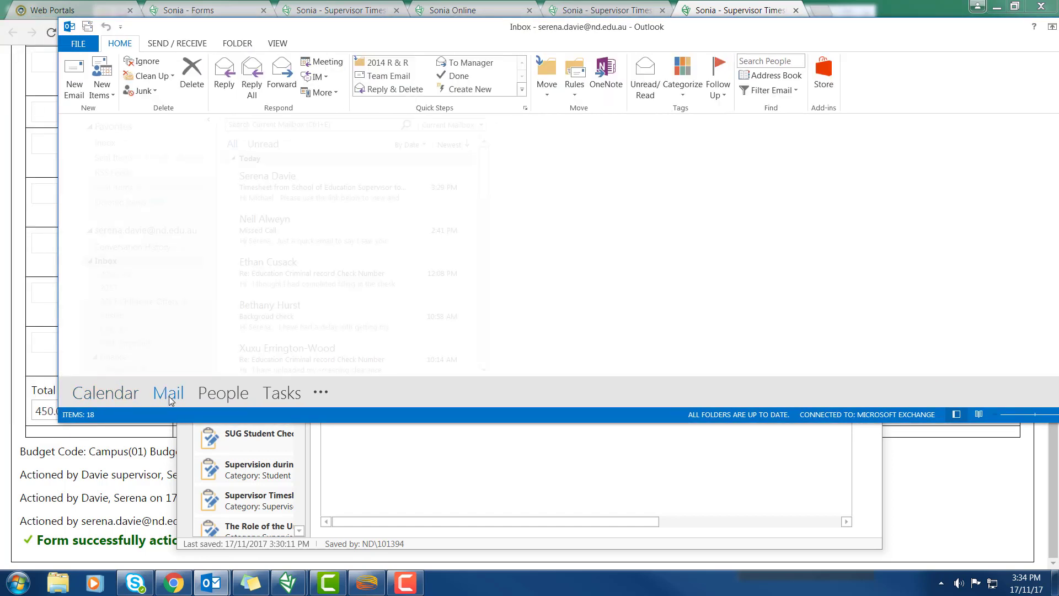
{"action": "left_click", "coordinate": [74, 78]}
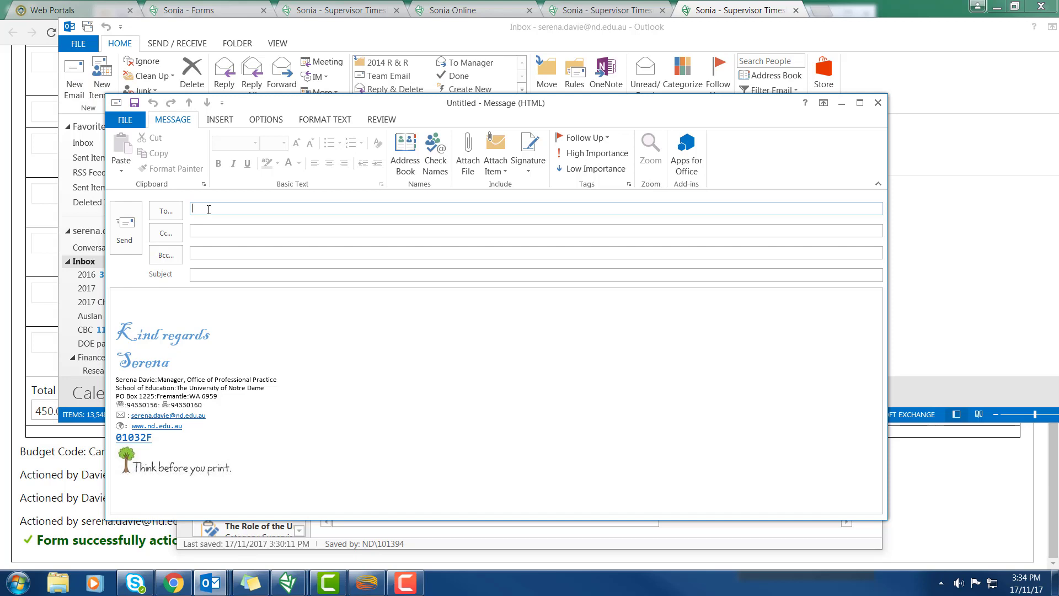
{"action": "type", "text": "op"}
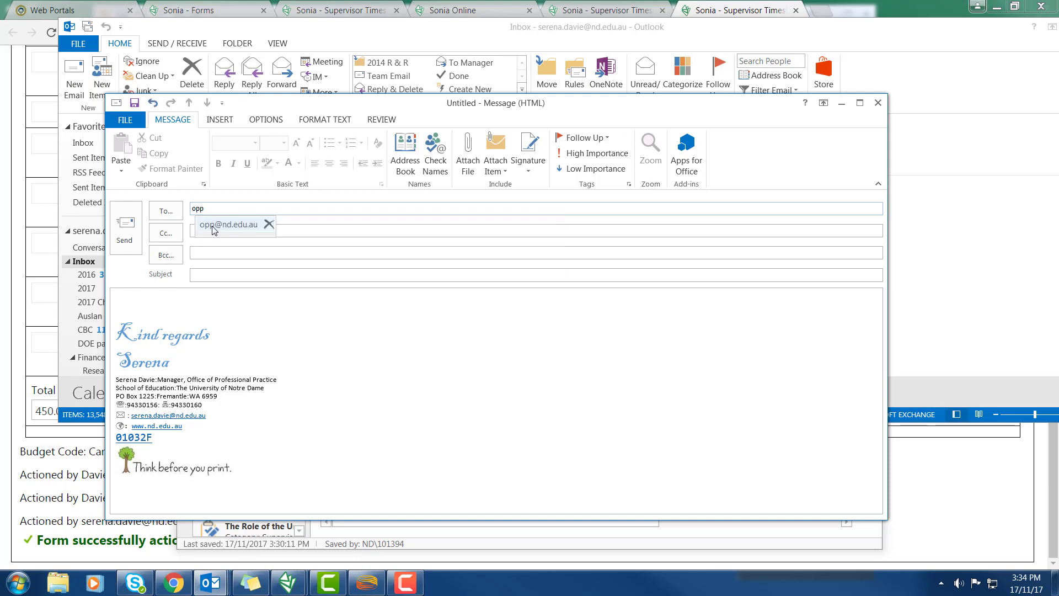
{"action": "type", "text": "p"}
{"action": "left_click", "coordinate": [214, 230]}
Attach Timesheets171117.xlsx and Tnesheets171117.pdf from Desktop\Finance to the message
{"action": "left_click", "coordinate": [469, 163]}
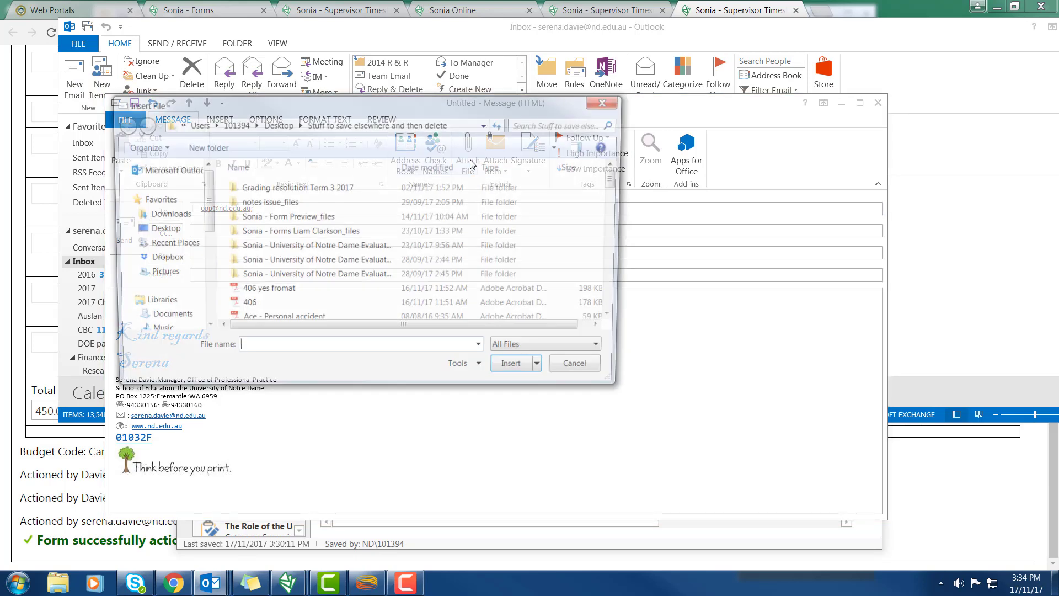
{"action": "left_click", "coordinate": [166, 230]}
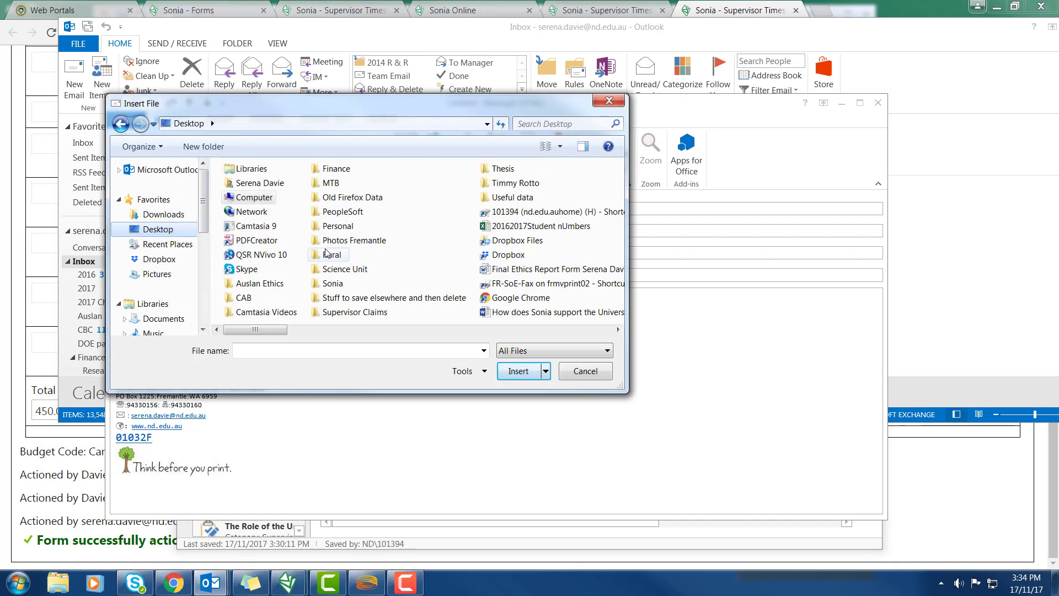
{"action": "double_click", "coordinate": [335, 169]}
{"action": "left_click", "coordinate": [255, 193]}
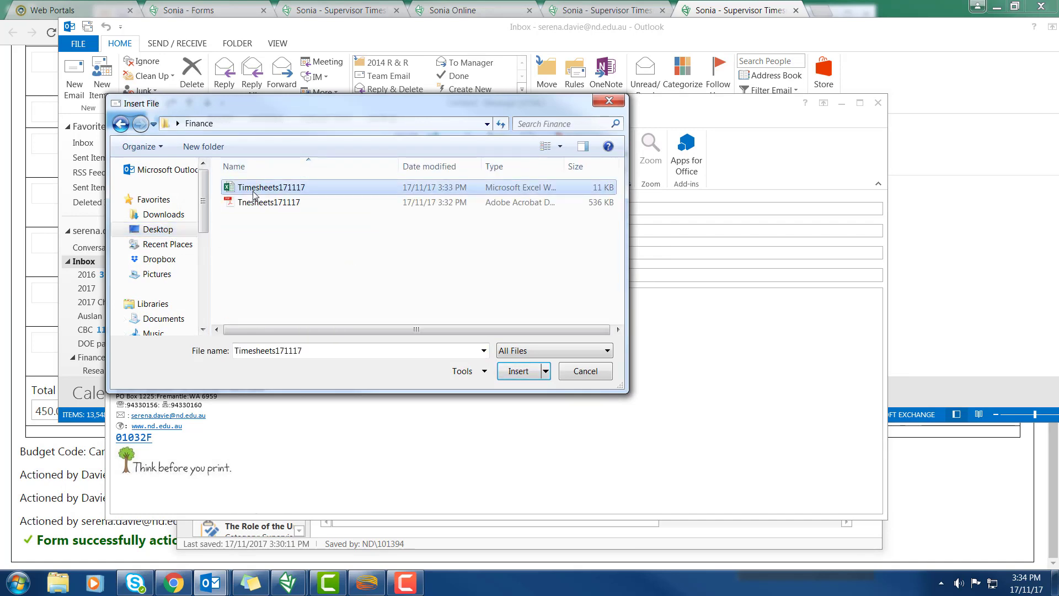
{"action": "left_click", "coordinate": [255, 202], "text": "ctrl"}
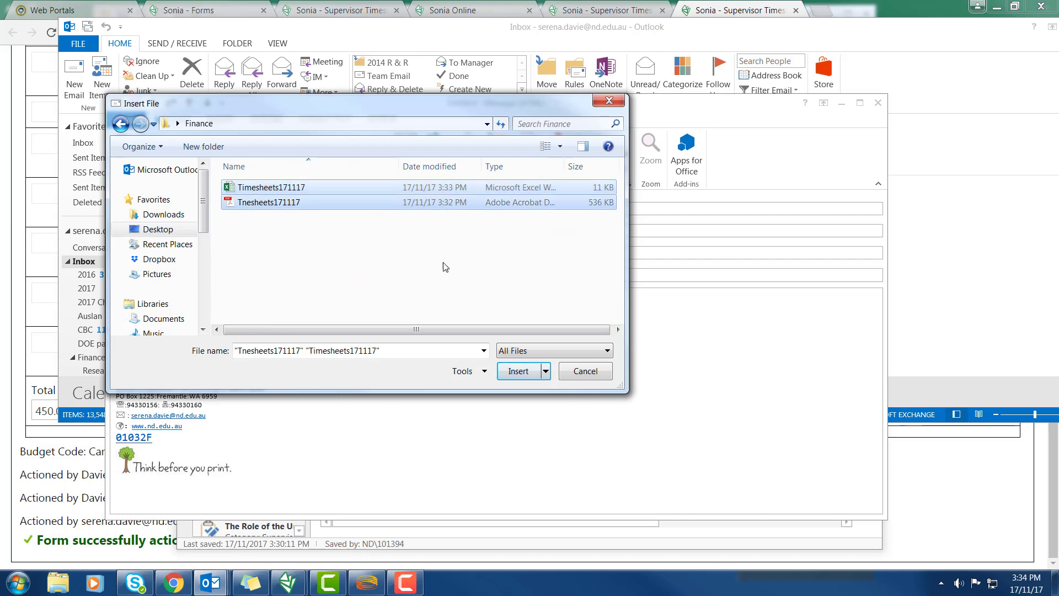
{"action": "left_click", "coordinate": [514, 373]}
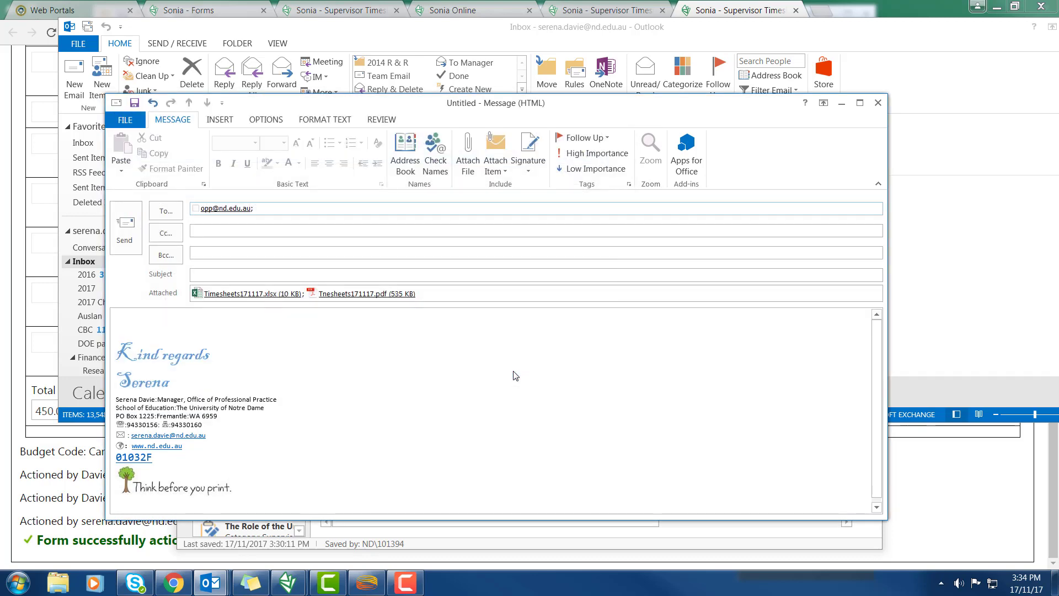
Give the email the subject 'Timesheets Education 171117' and send it with both timesheets attached
{"action": "left_click", "coordinate": [209, 274]}
{"action": "left_click", "coordinate": [154, 328]}
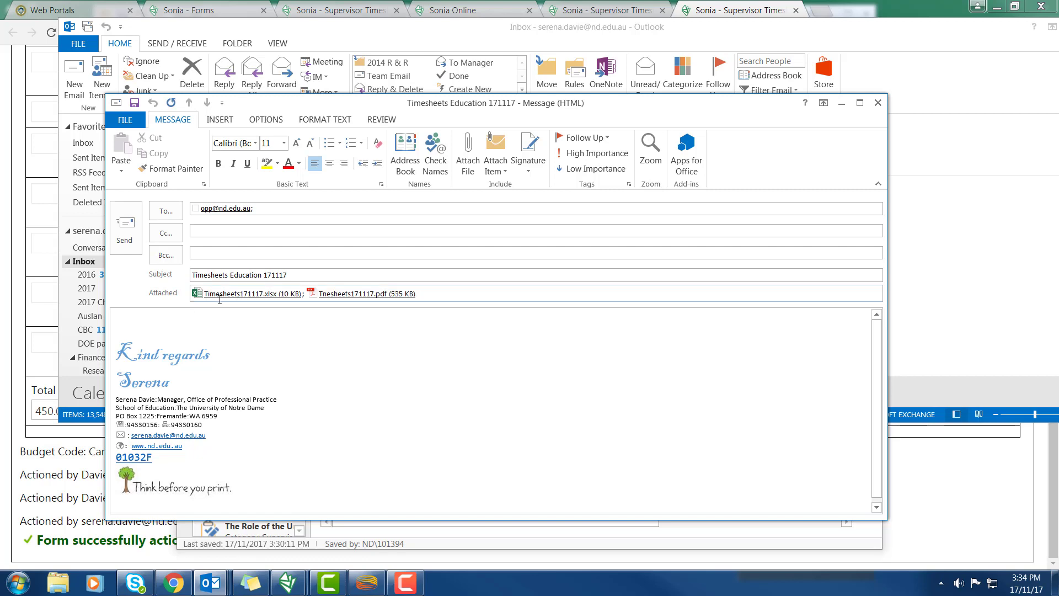
{"action": "left_click", "coordinate": [125, 228]}
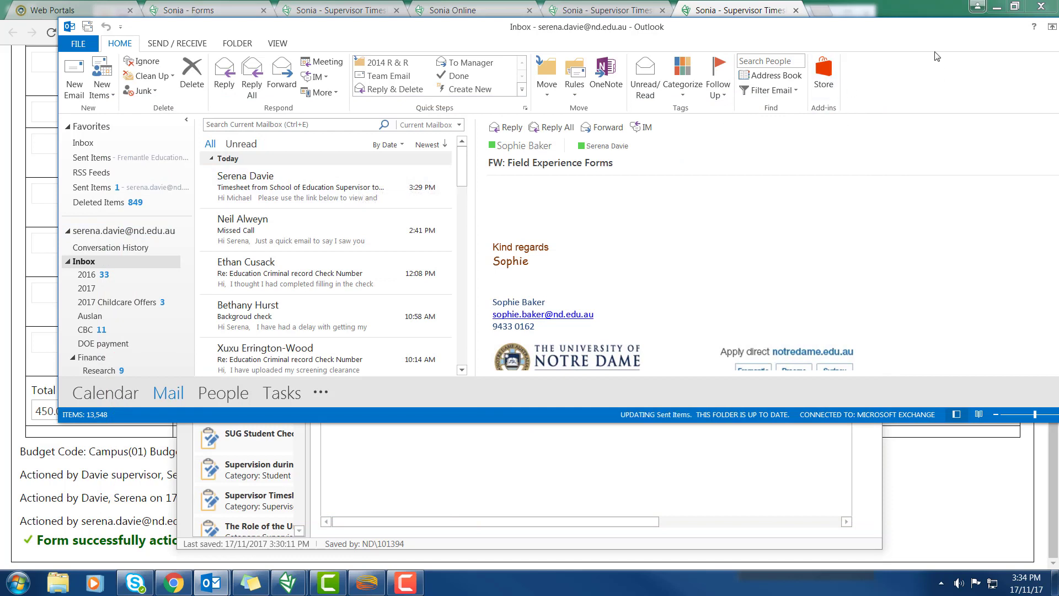
Open the received 'Timesheets Education 171117' message in the Fremantle Education Practice Office Inbox, with Outlook maximised
{"action": "left_click_drag", "start_coordinate": [187, 236], "coordinate": [185, 295]}
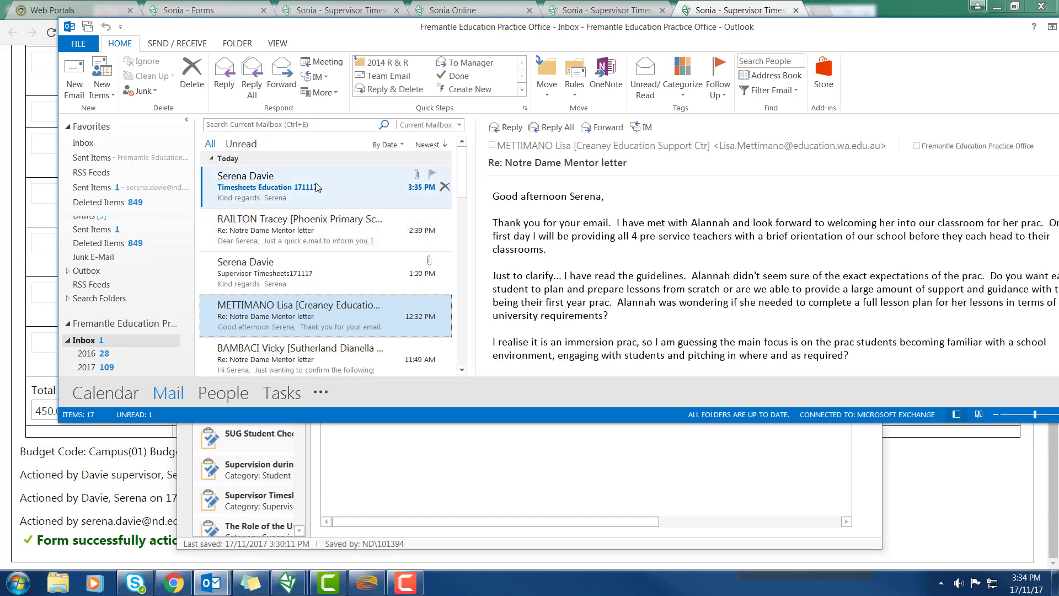
{"action": "left_click", "coordinate": [316, 187]}
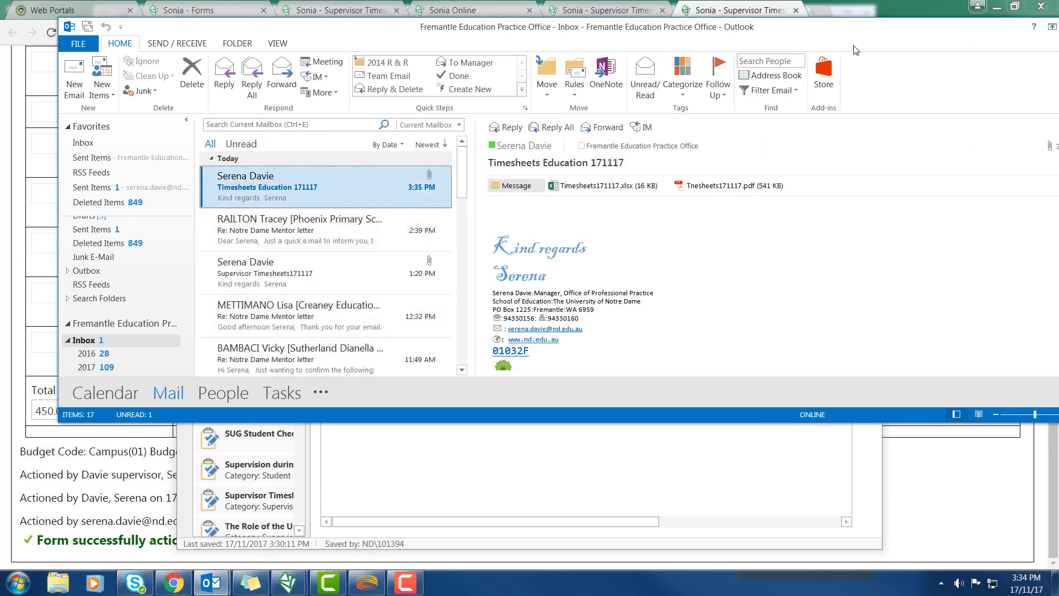
{"action": "left_click_drag", "start_coordinate": [750, 35], "coordinate": [650, 46]}
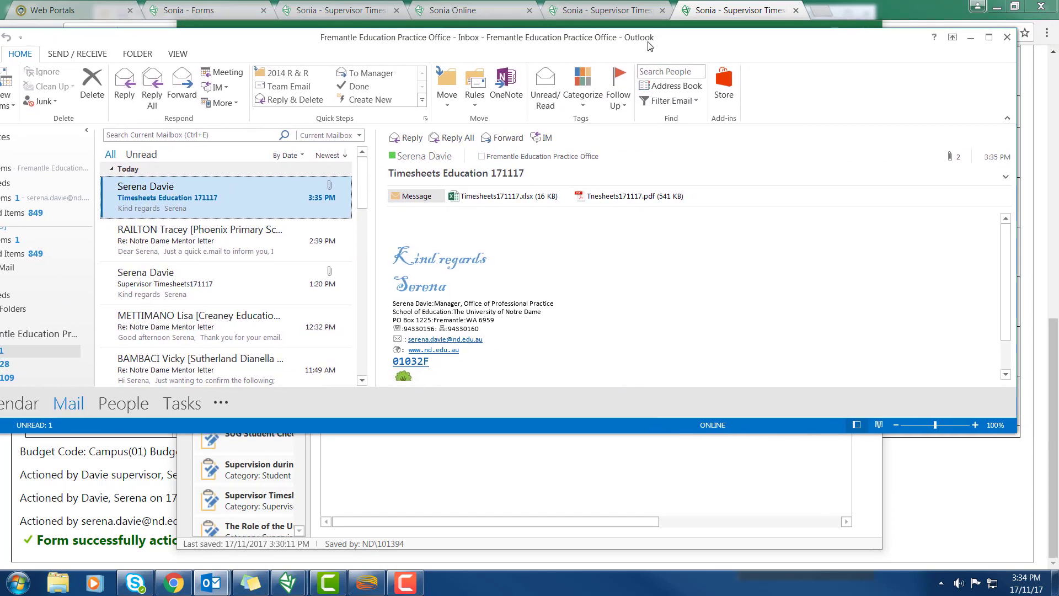
{"action": "left_click", "coordinate": [990, 38]}
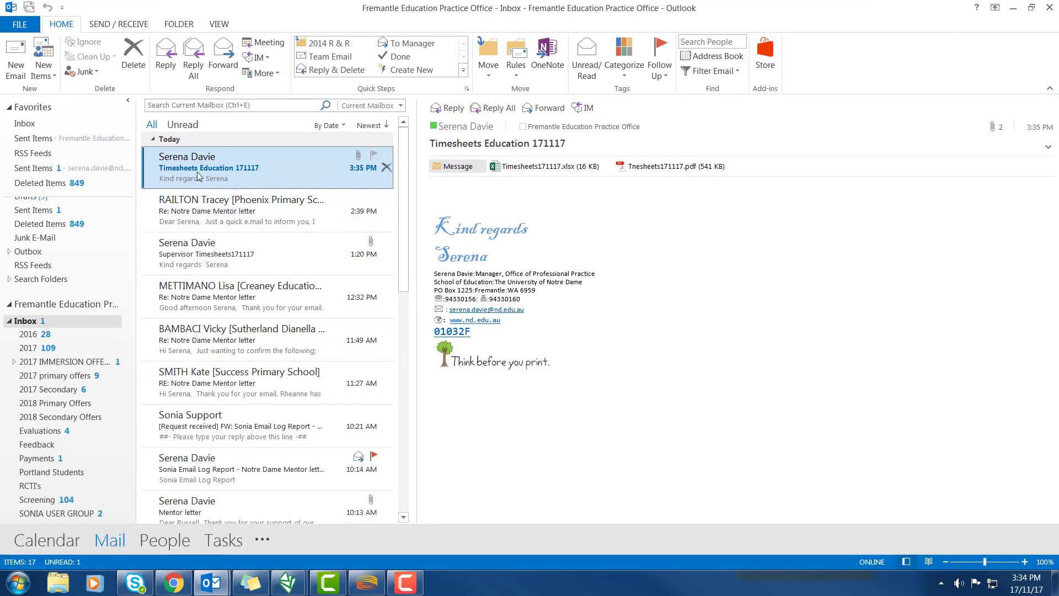